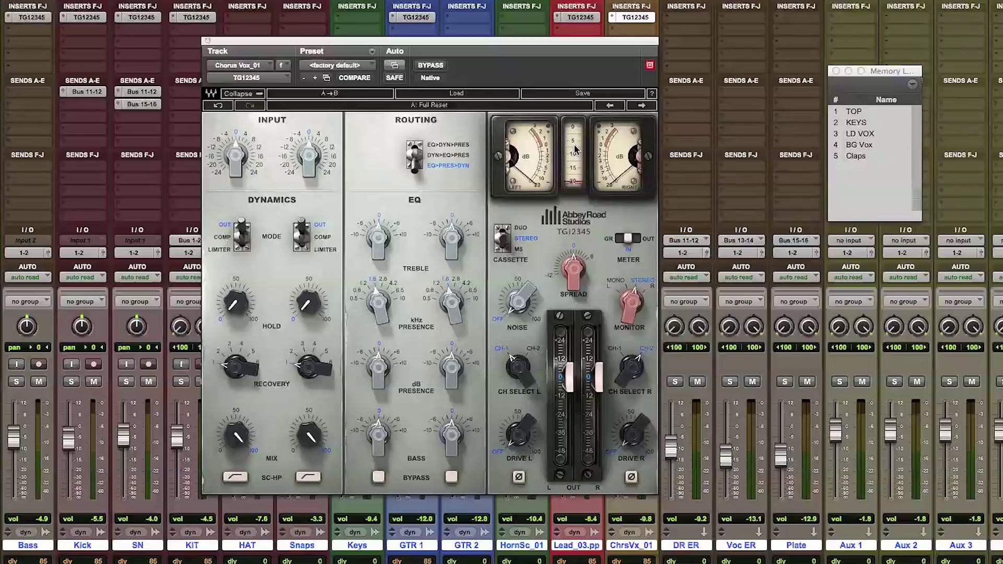
Set the TG12345 meter to GR after trying its OUT position
click(645, 241)
click(612, 244)
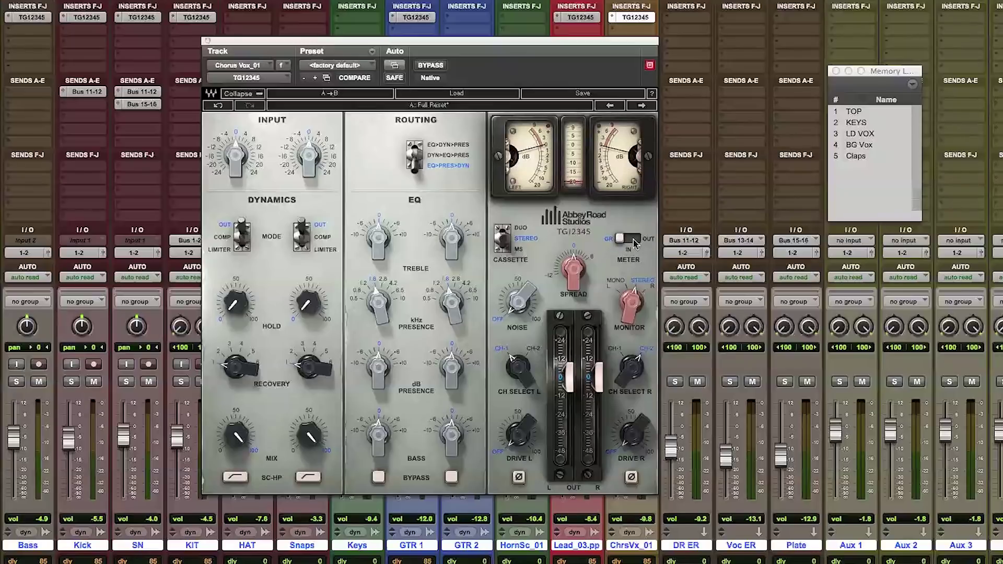
Try the second-channel treble knob in DUO and STEREO cassette modes, resetting it to 0 each time
click(523, 232)
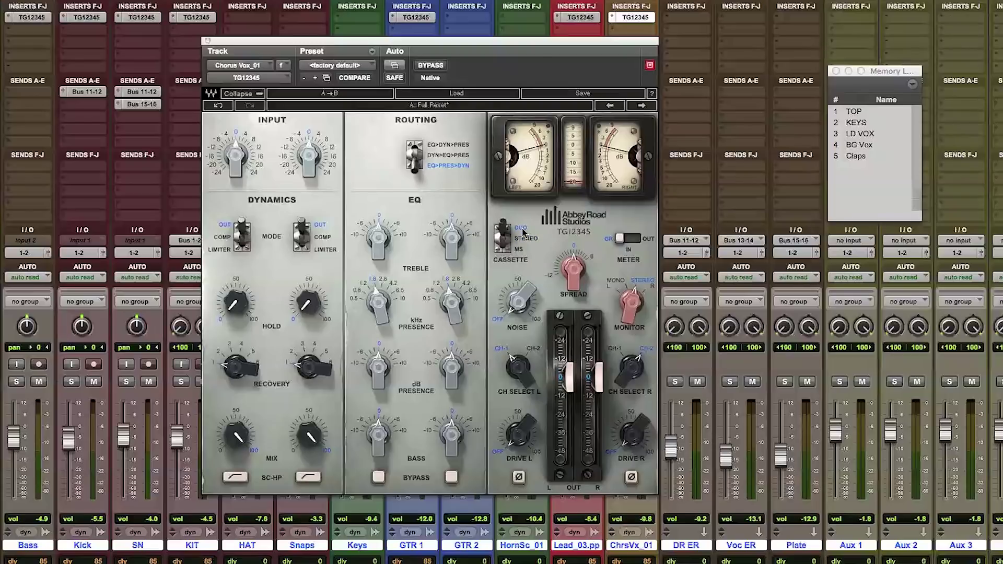
mouse_move(451, 236)
mouse_down()
mouse_move(452, 215)
mouse_move(451, 254)
mouse_up()
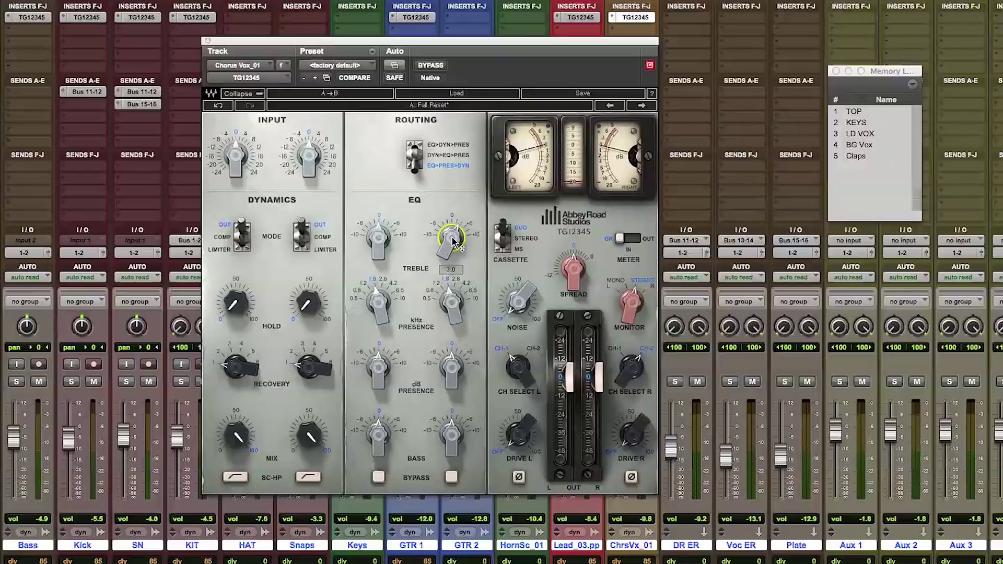
alt+click(452, 237)
click(529, 239)
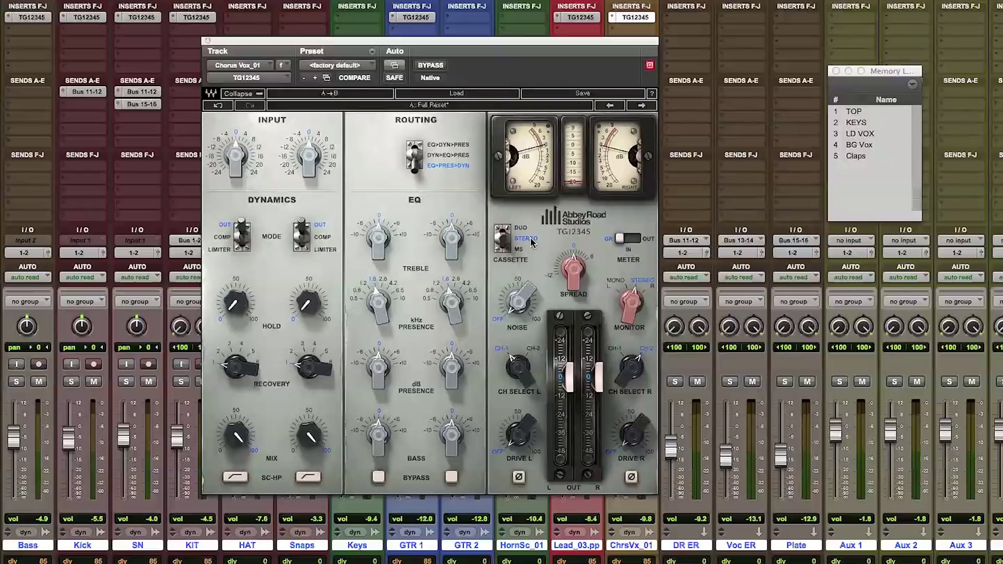
mouse_move(451, 237)
mouse_down()
mouse_move(455, 228)
mouse_move(457, 245)
mouse_up()
alt+click(452, 239)
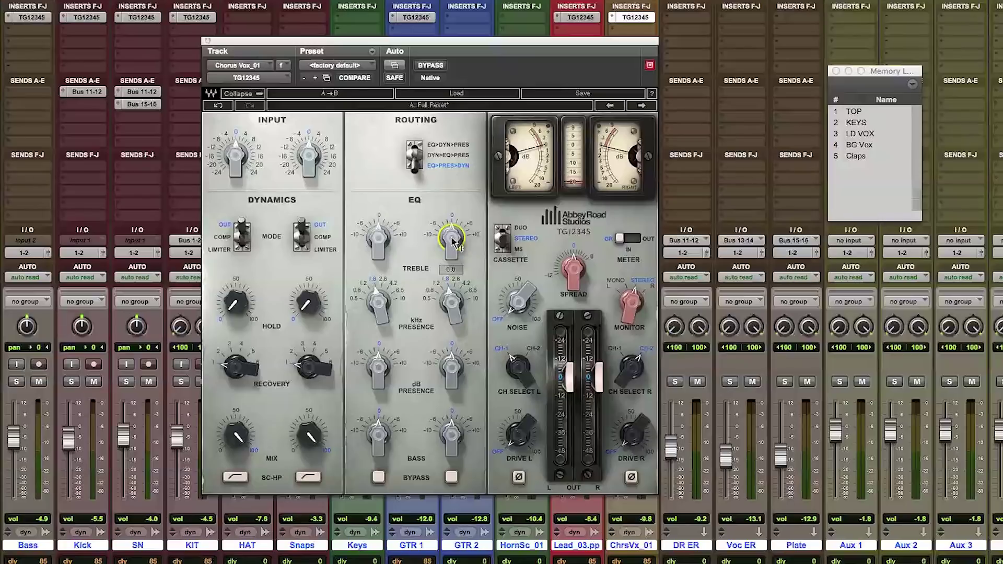
Try the MS cassette mode and return the plugin to STEREO
click(525, 252)
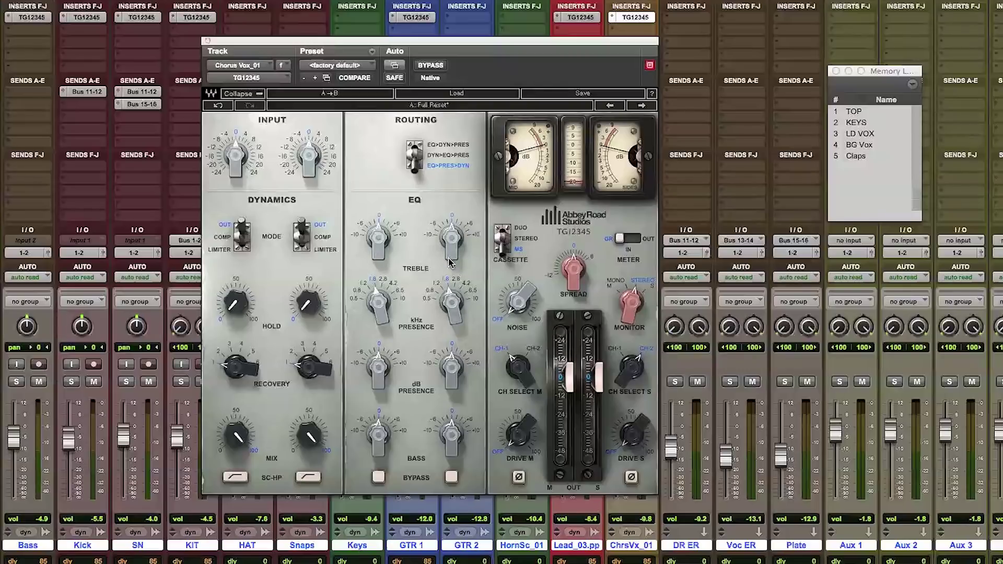
click(526, 240)
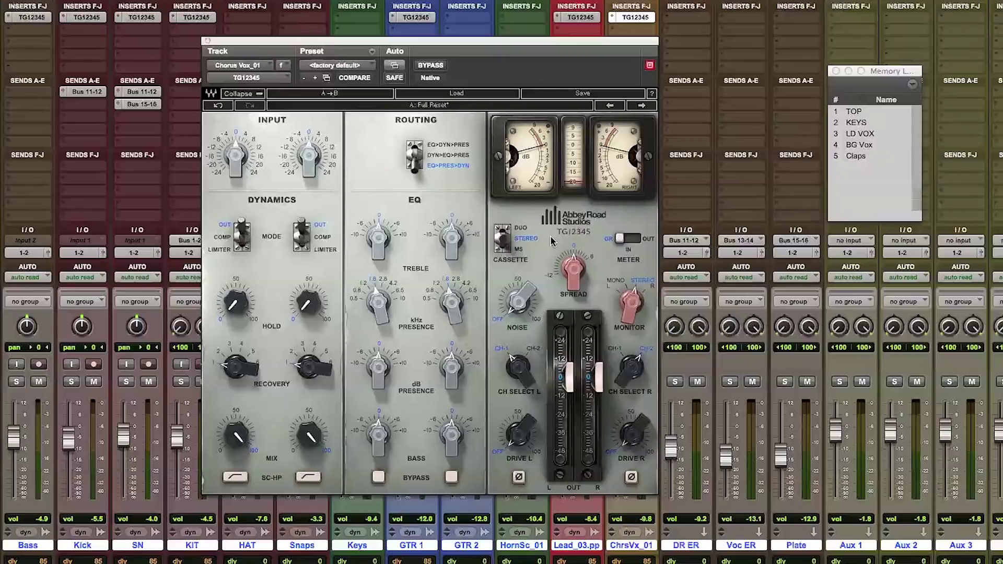
Try the MONO, L and R monitor positions and return the monitor control to STEREO
click(616, 281)
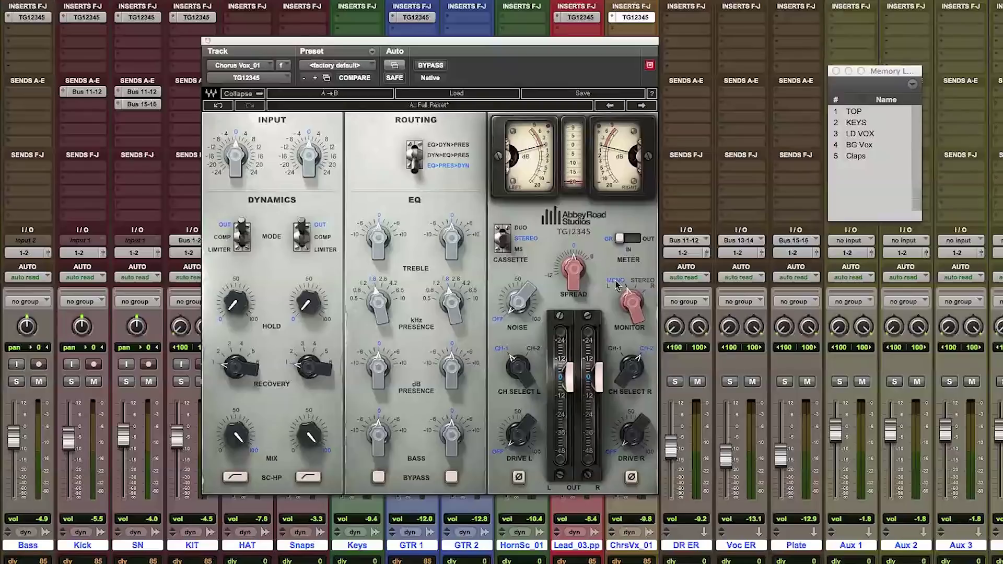
click(609, 289)
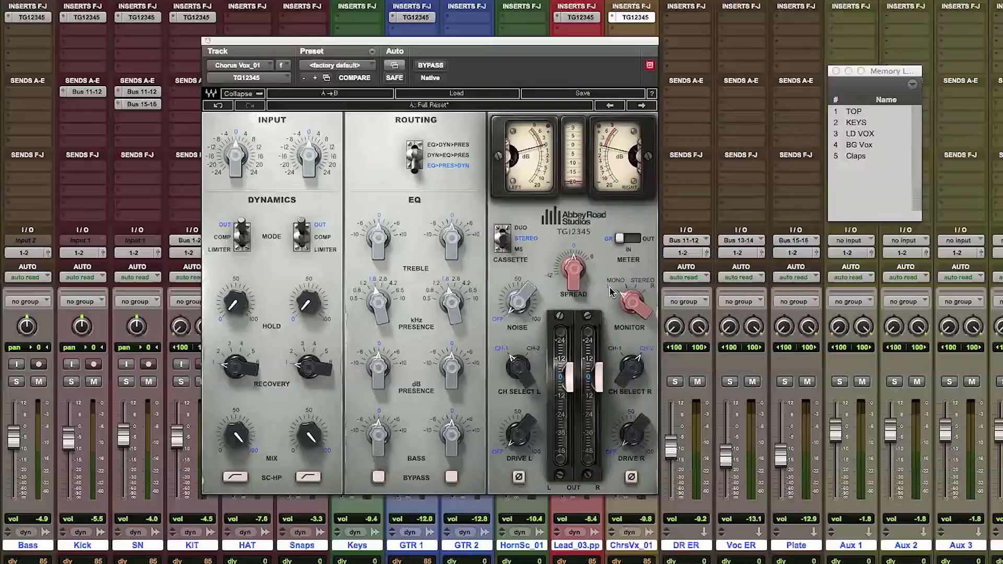
click(651, 287)
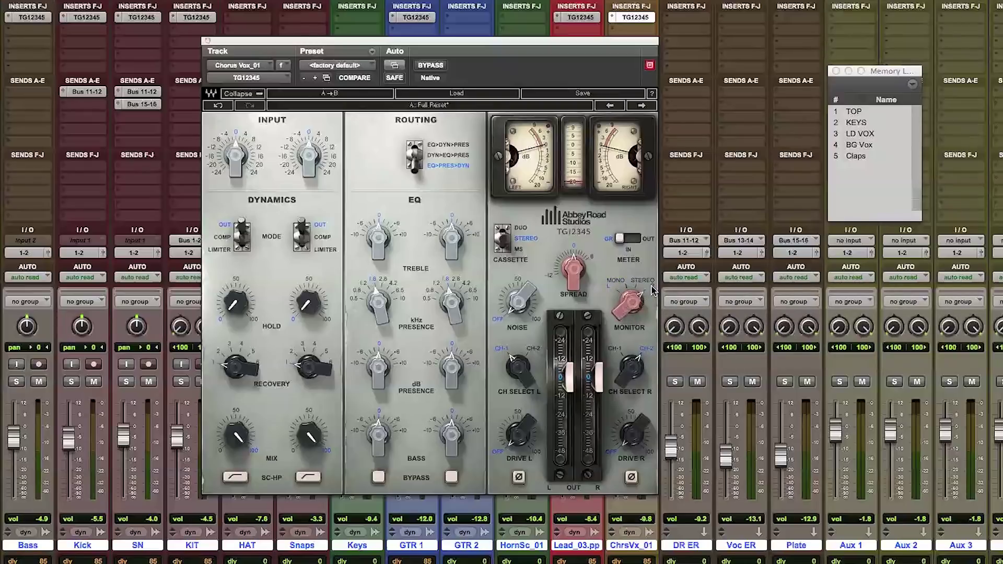
click(643, 284)
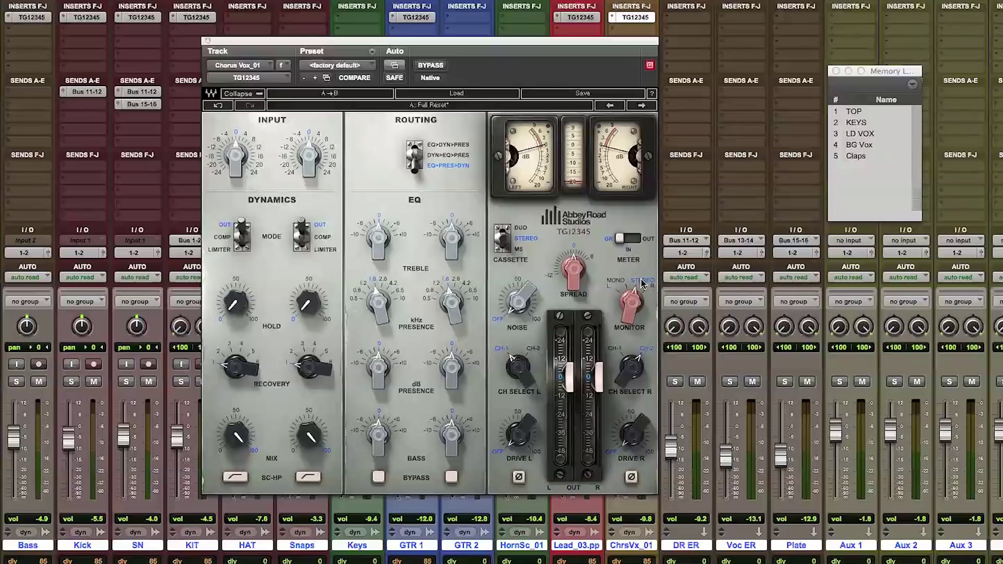
Try CH-2 on the left channel select and return it to CH-1
mouse_move(581, 381)
mouse_move(519, 307)
click(534, 355)
click(514, 355)
mouse_move(520, 436)
Set the dynamics mode to COMP after trying LIMITER and OUT
click(219, 250)
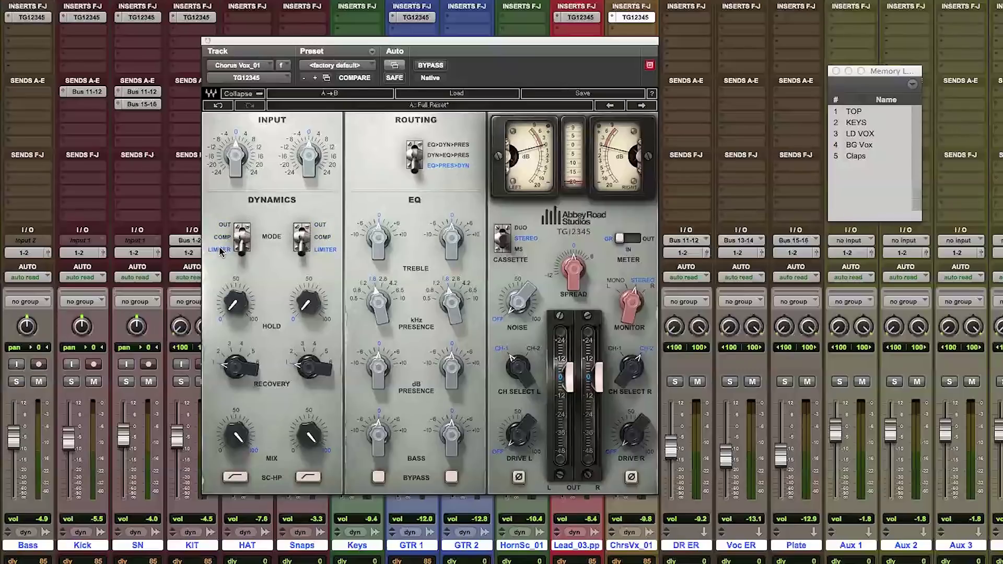
click(224, 224)
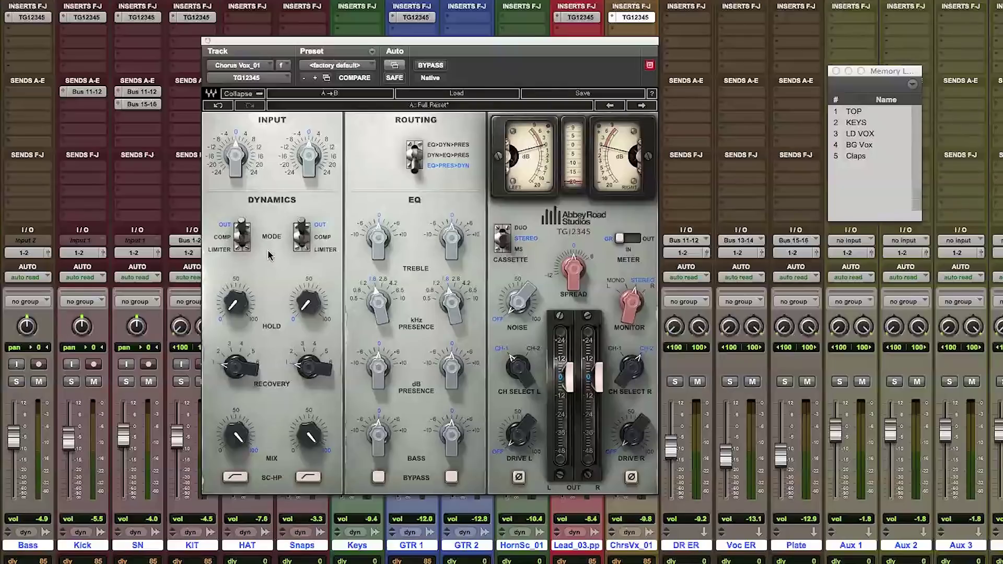
click(220, 238)
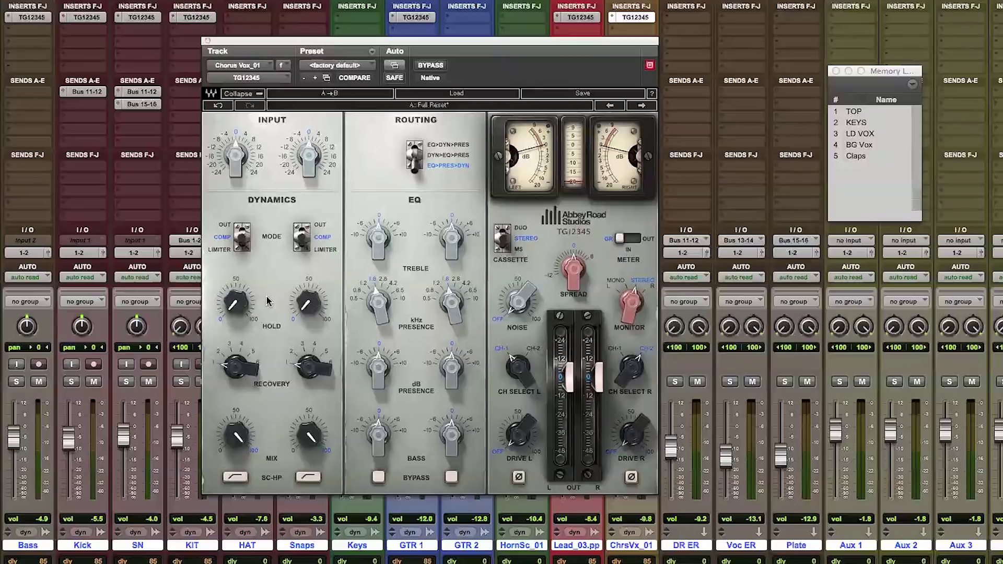
Try raising the dynamics hold control and return it to 0
drag(245, 305, 236, 312)
click(234, 307)
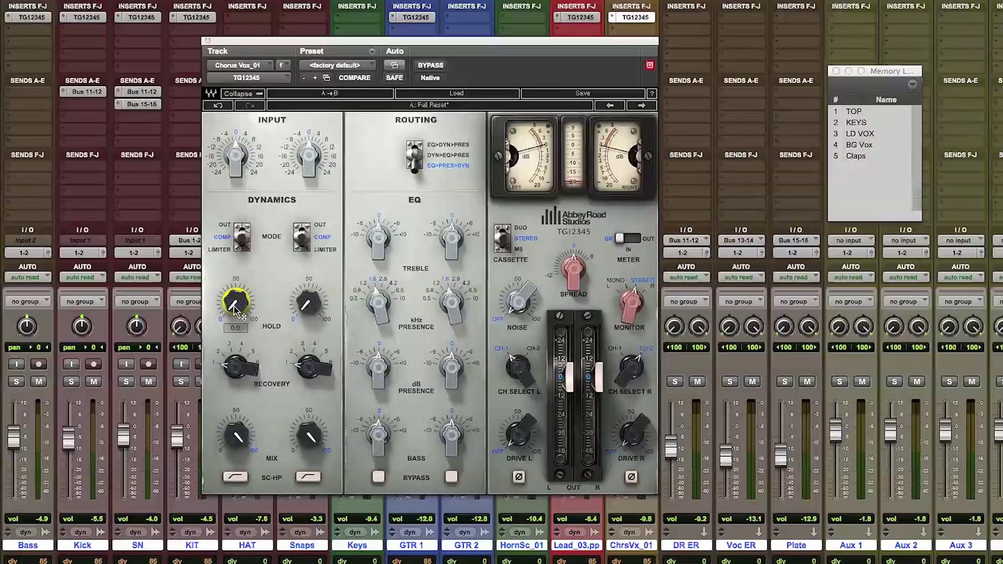
drag(234, 308, 234, 267)
drag(235, 310, 235, 376)
Try the dynamics recovery settings from 3 up to 6 and return recovery to 1
drag(220, 356, 232, 348)
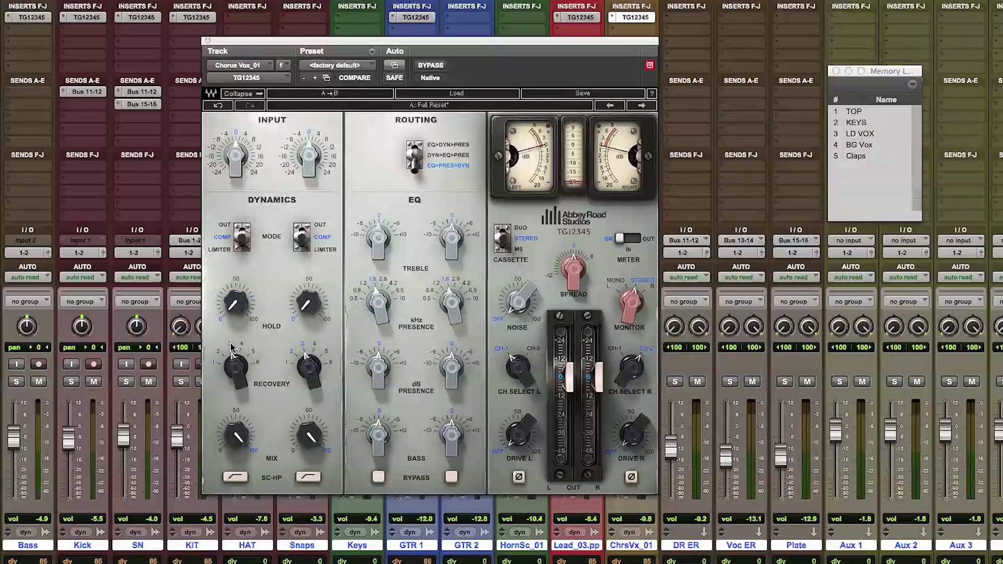
click(241, 345)
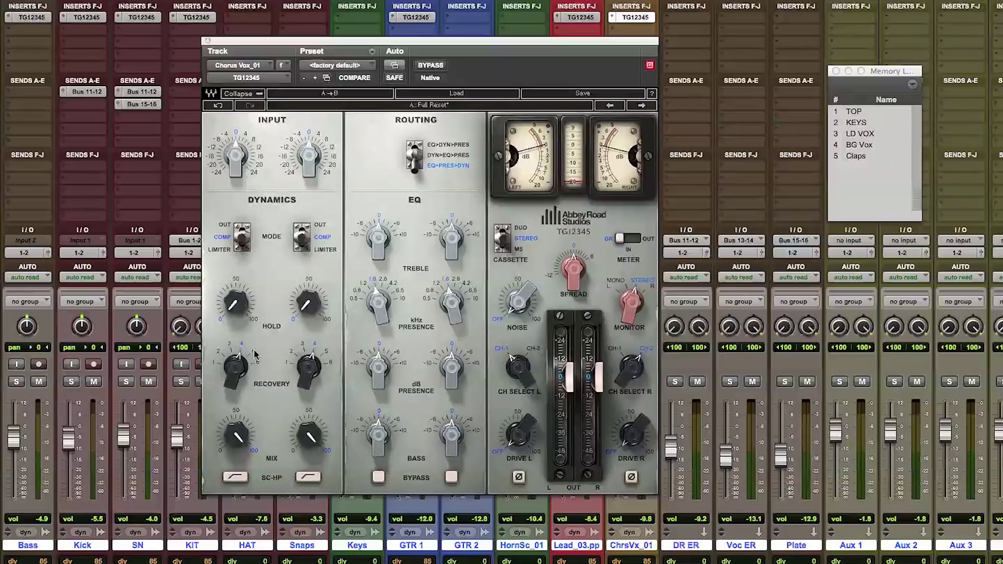
click(254, 352)
click(258, 363)
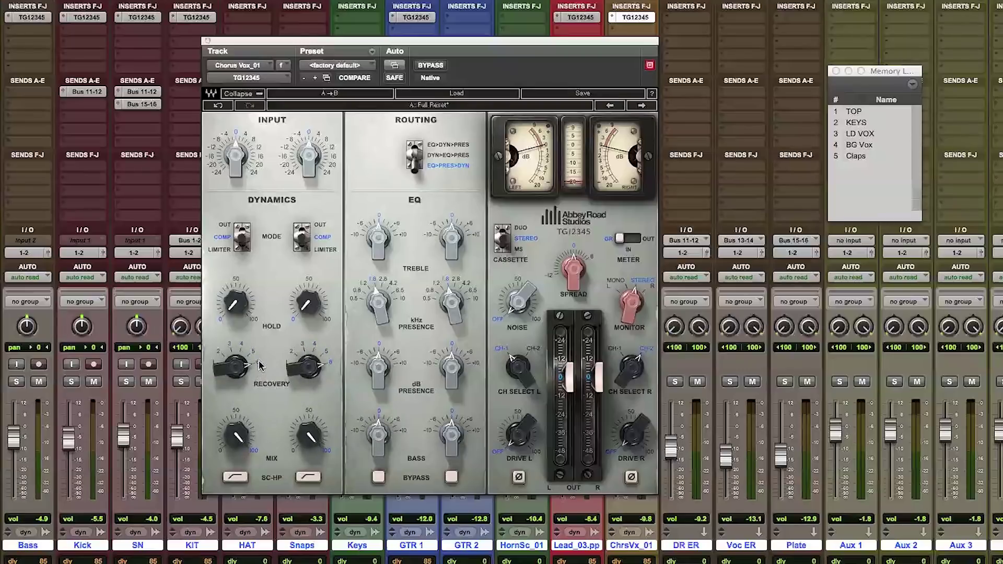
click(214, 364)
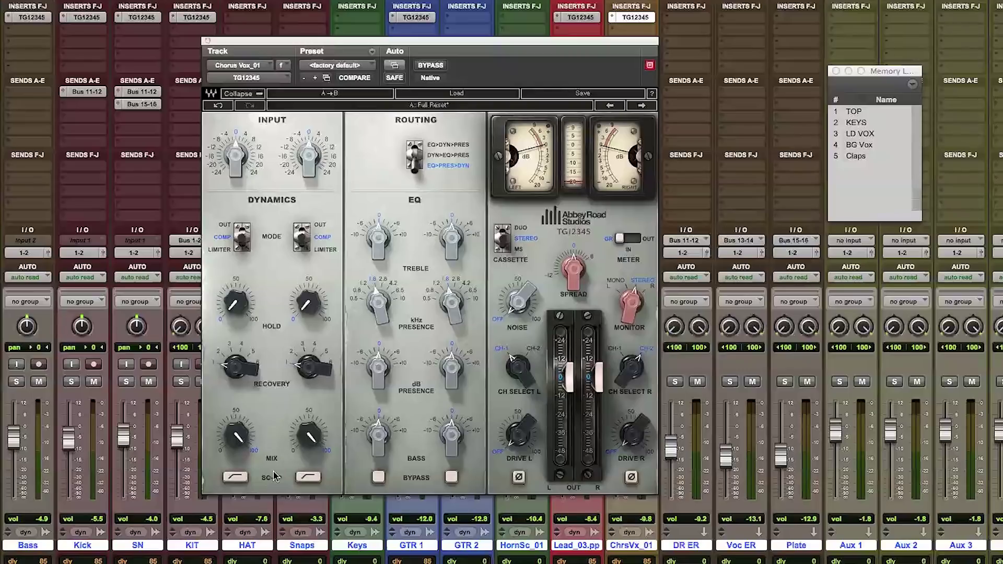
Turn the sidechain high-pass filter on for both channels and off again
click(236, 478)
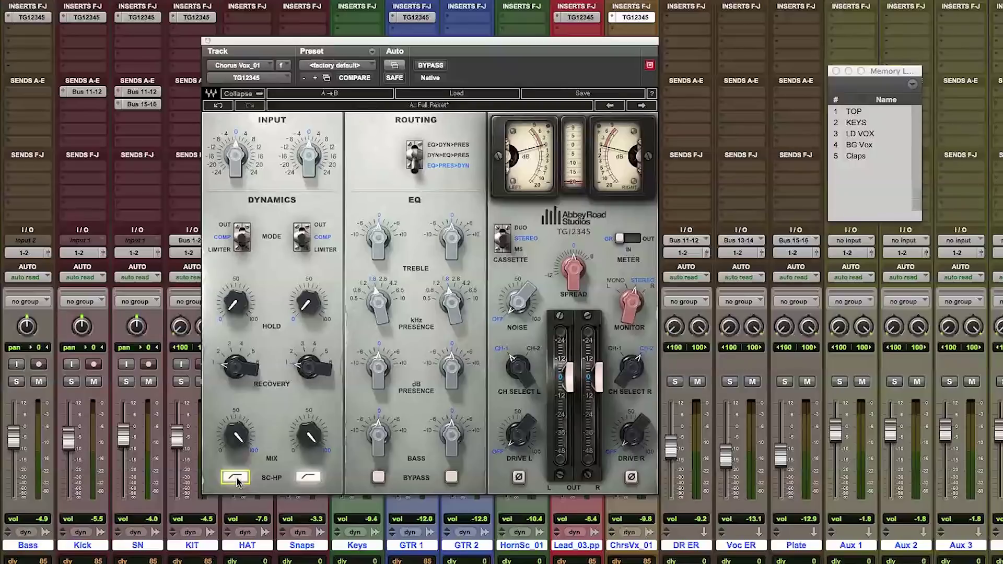
click(236, 478)
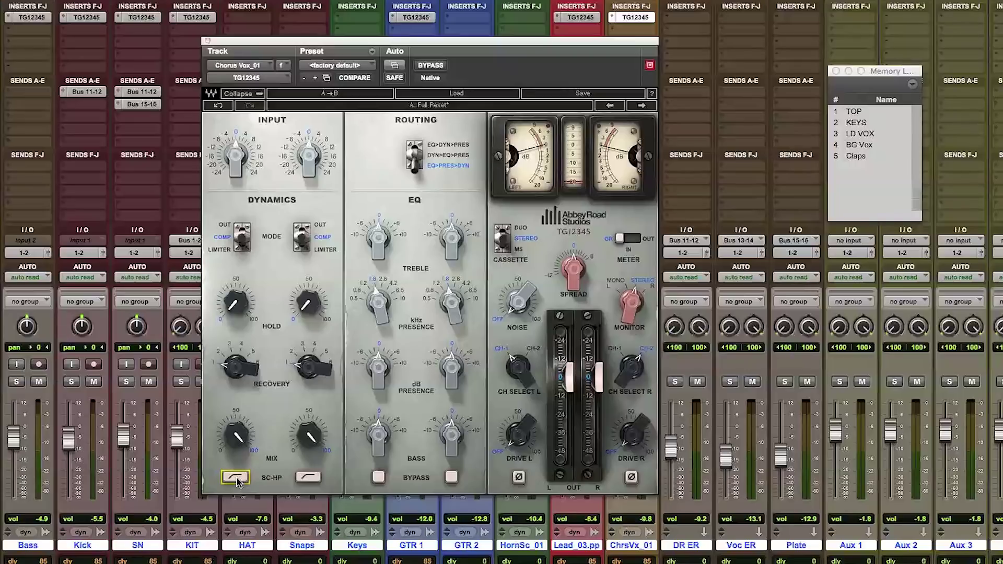
Try lowering the dynamics mix to 0 and return it to 100
click(236, 434)
drag(236, 434, 236, 476)
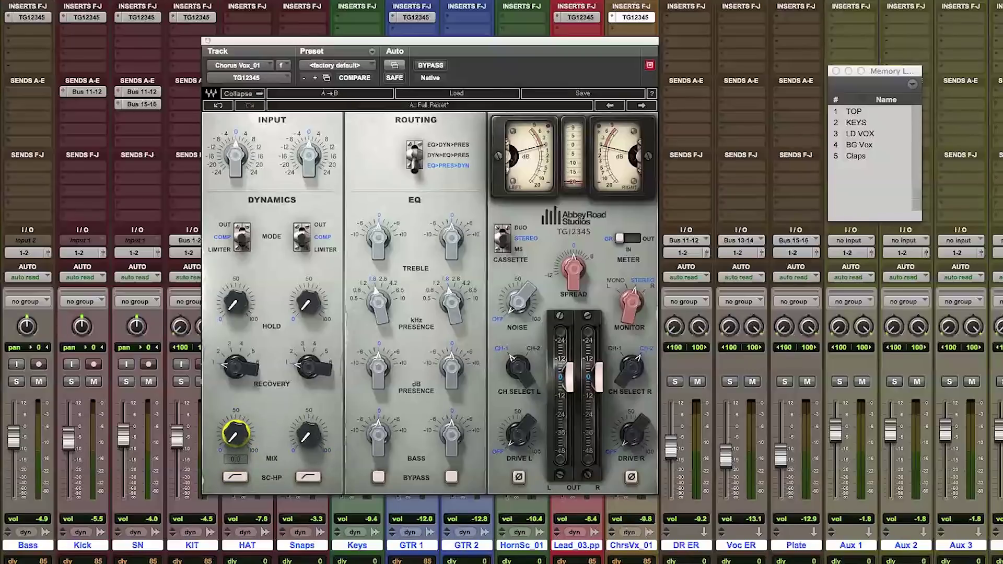
drag(237, 433, 236, 392)
mouse_move(236, 435)
mouse_down()
mouse_move(237, 484)
mouse_move(236, 435)
mouse_up()
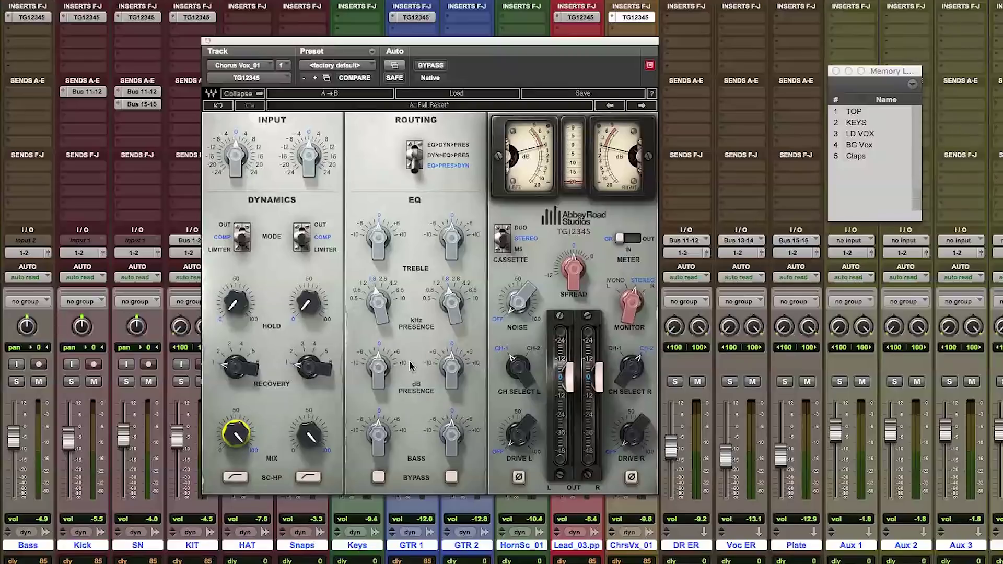
drag(265, 448, 238, 436)
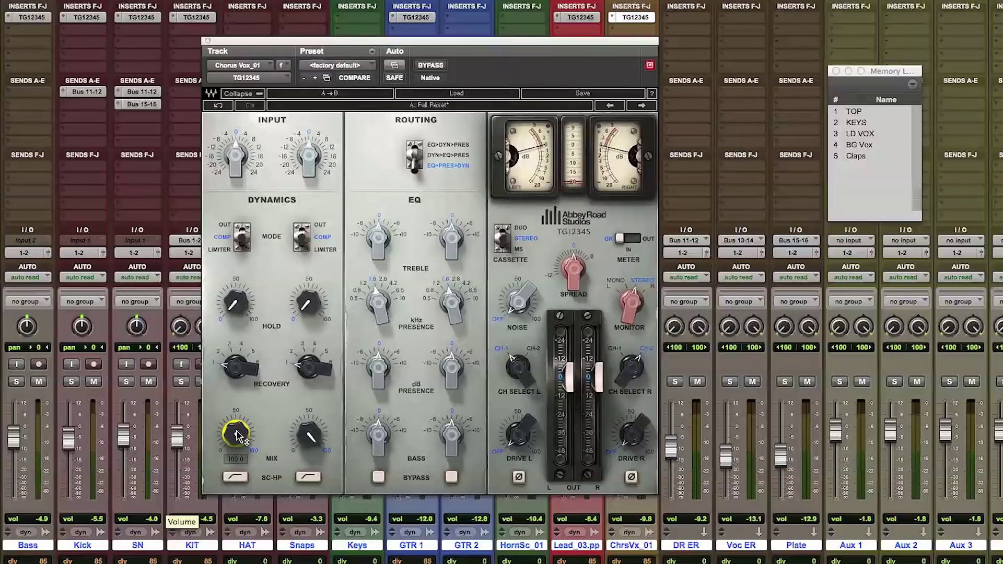
mouse_move(238, 436)
mouse_down()
mouse_move(238, 484)
mouse_move(238, 436)
mouse_up()
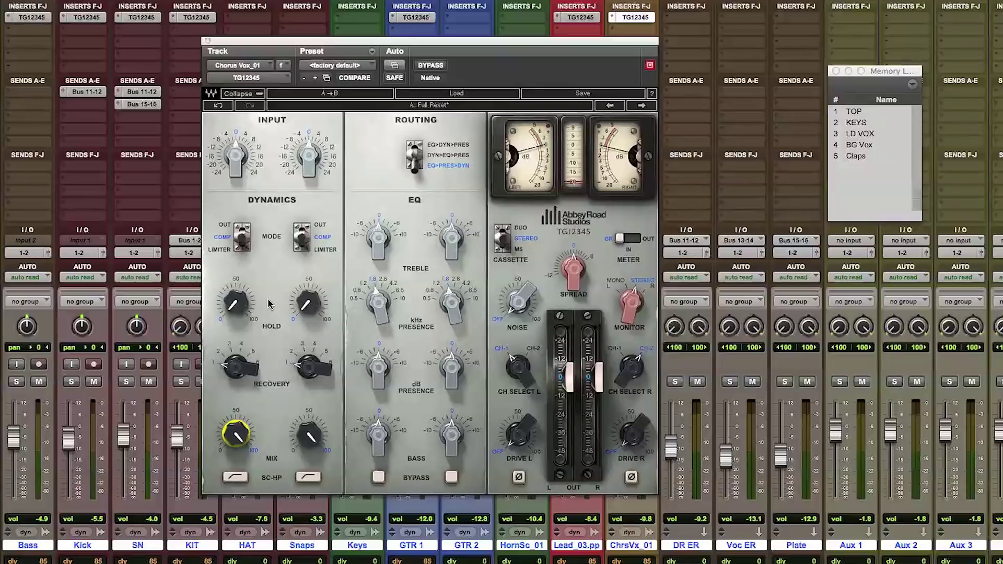
Try the DYN>EQ>PRES and EQ>DYN>PRES routings and return the routing to EQ>PRES>DYN
click(451, 155)
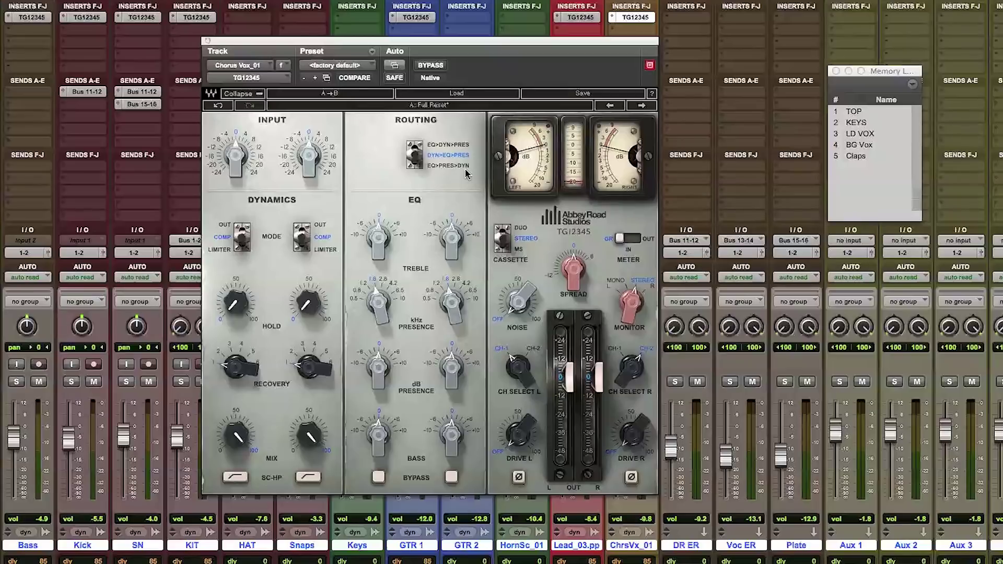
click(453, 145)
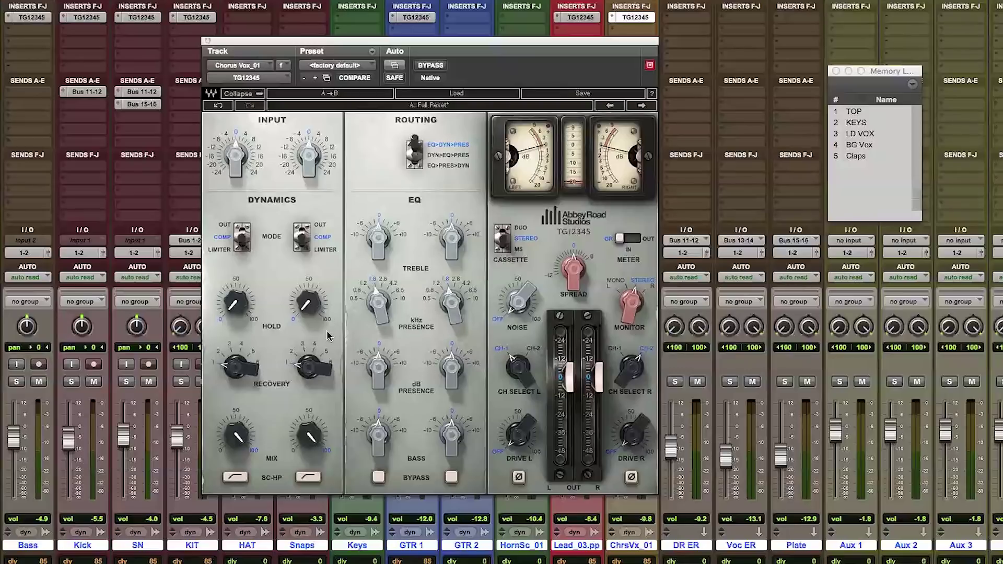
click(448, 166)
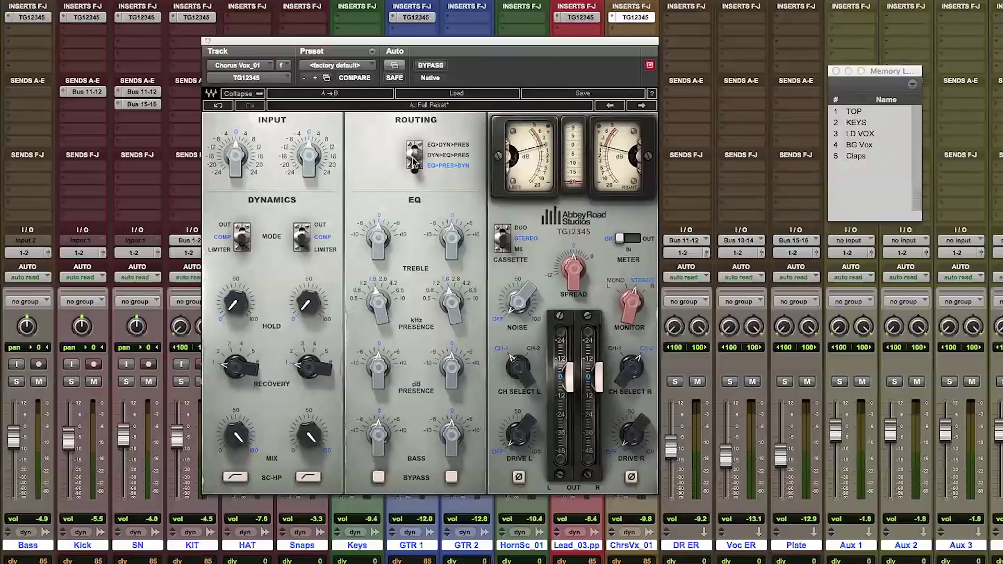
Bypass the EQ on both channels and re-enable it
click(451, 477)
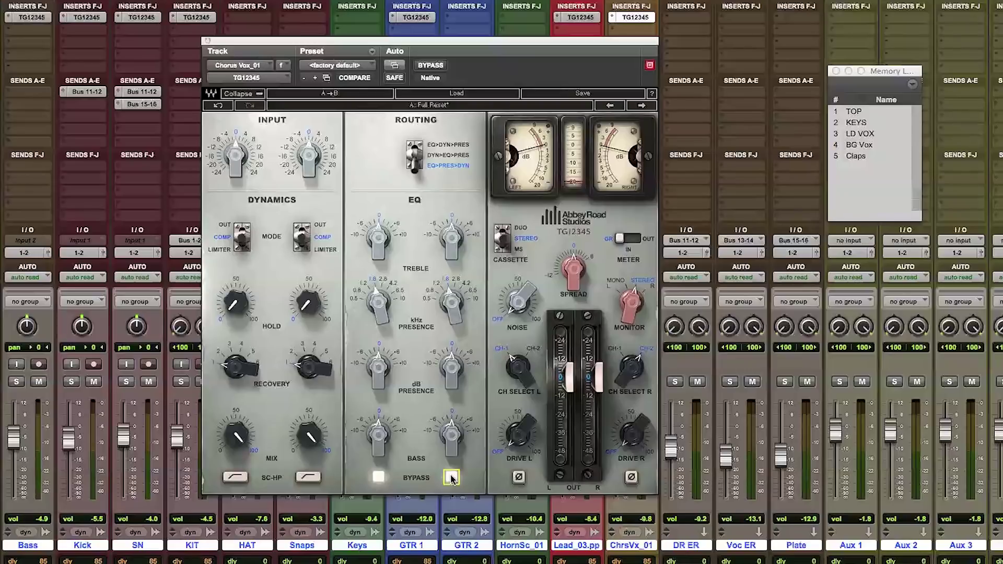
click(451, 477)
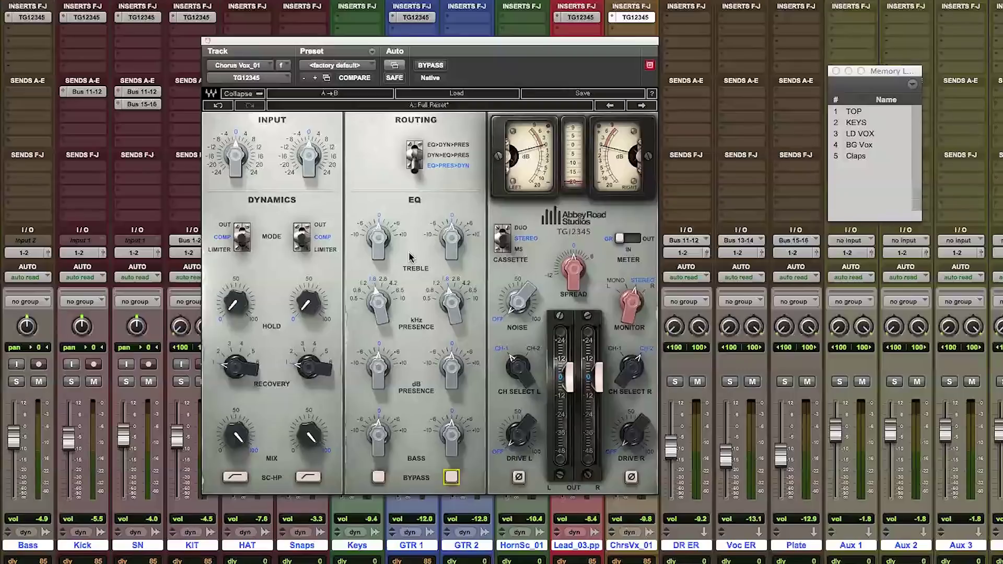
Sweep the first-channel EQ treble through cuts and boosts, bringing it back to about 0.3
drag(378, 238, 378, 285)
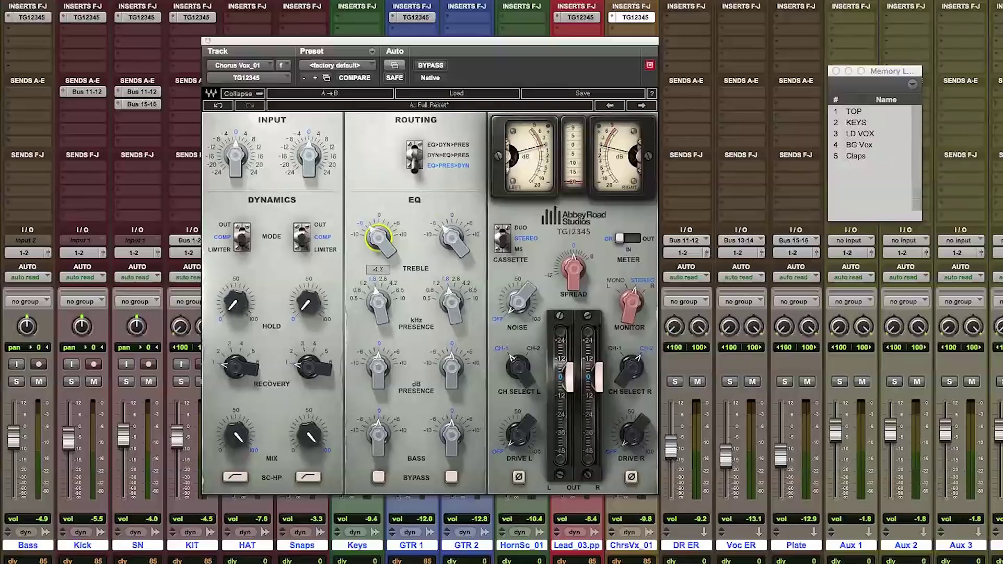
drag(377, 238, 378, 201)
drag(377, 238, 378, 236)
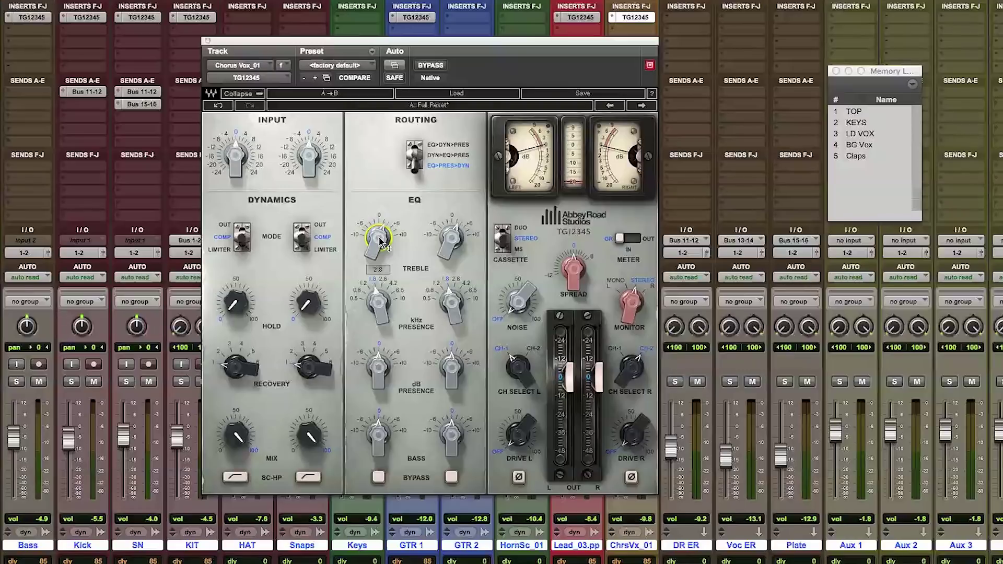
drag(382, 243, 382, 269)
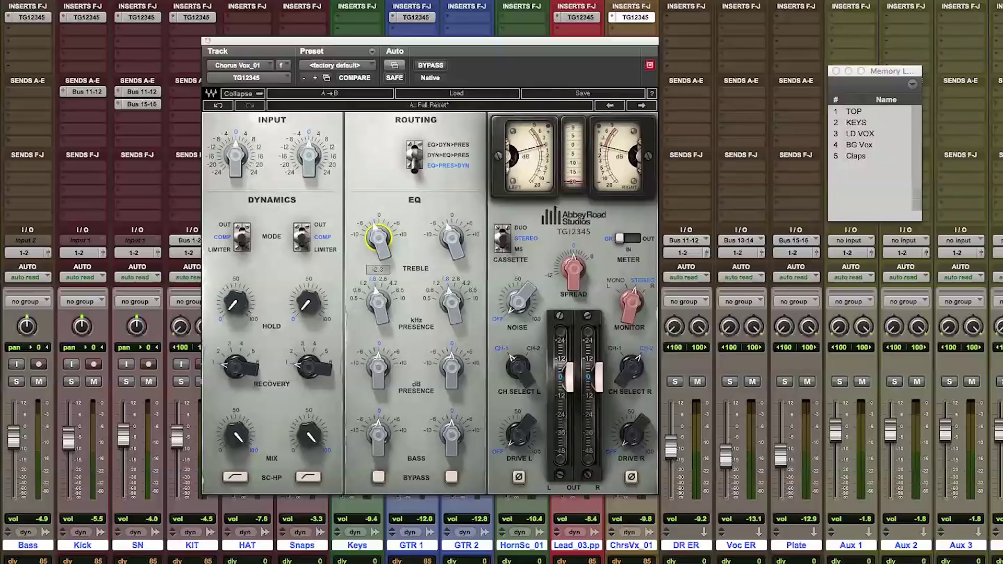
drag(382, 269, 382, 272)
drag(381, 243, 382, 264)
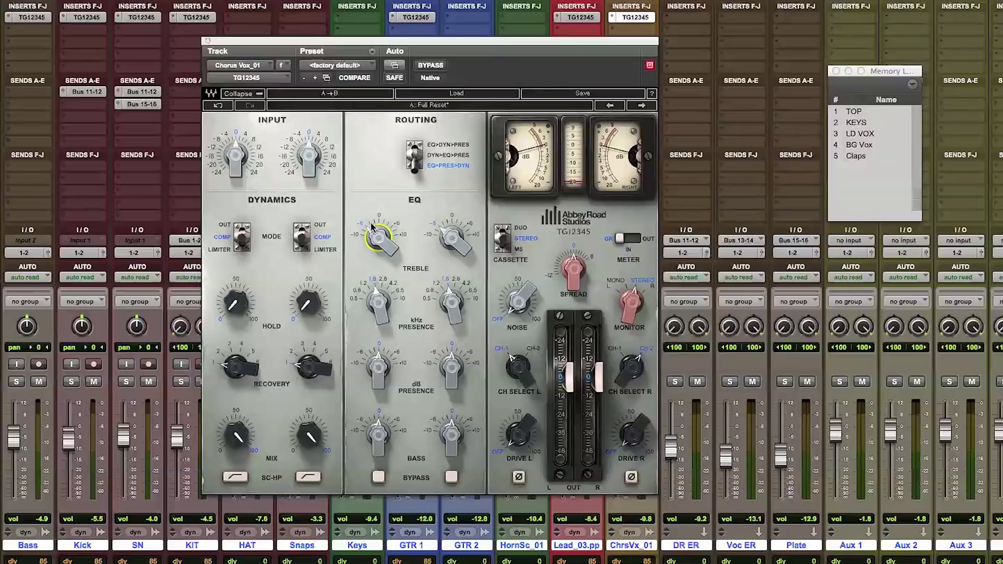
drag(380, 240, 380, 214)
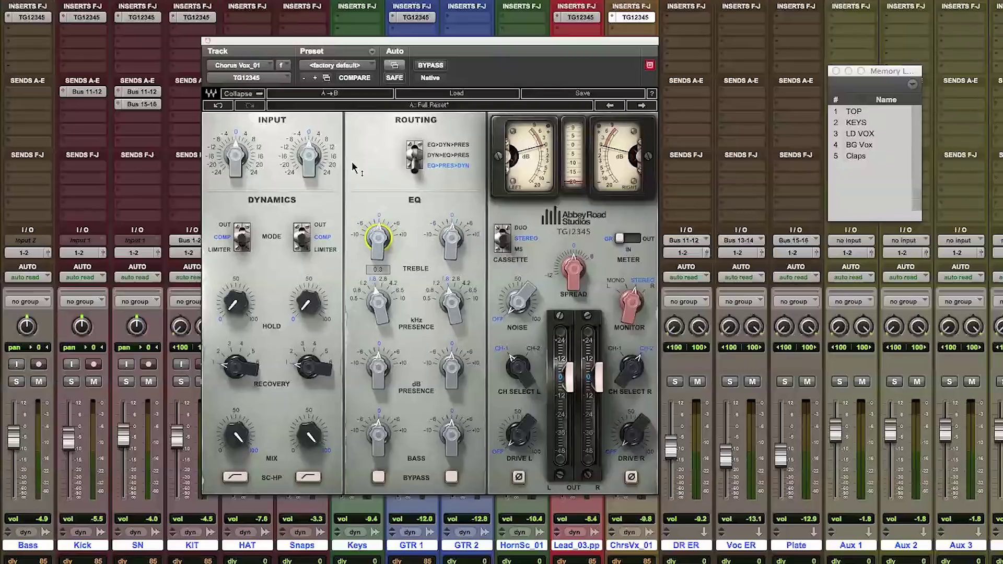
Reset the first-channel EQ treble to 0, and try boosting the bass before returning it to 0
alt+click(382, 241)
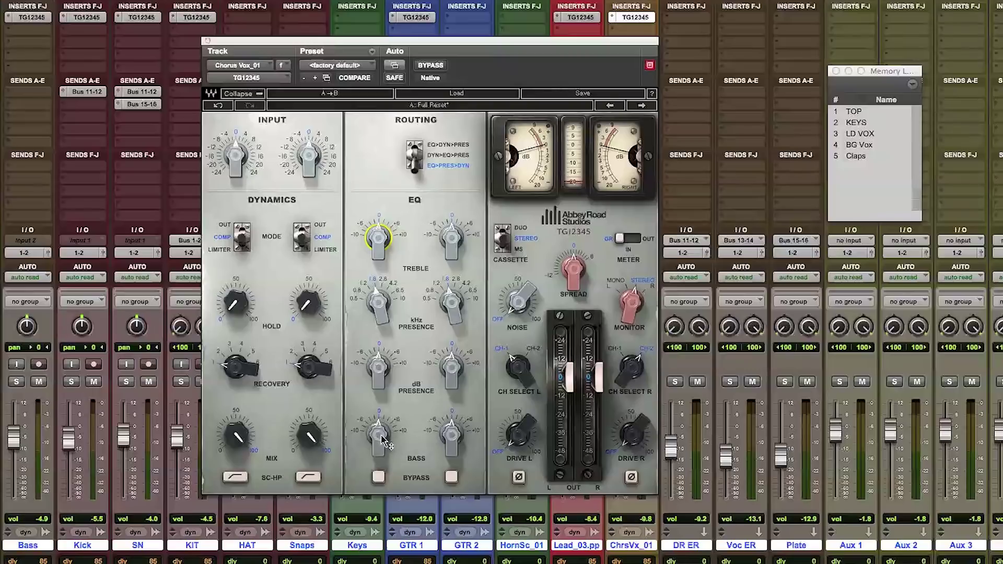
mouse_move(380, 435)
mouse_move(381, 435)
mouse_down()
mouse_move(380, 454)
mouse_move(380, 419)
mouse_up()
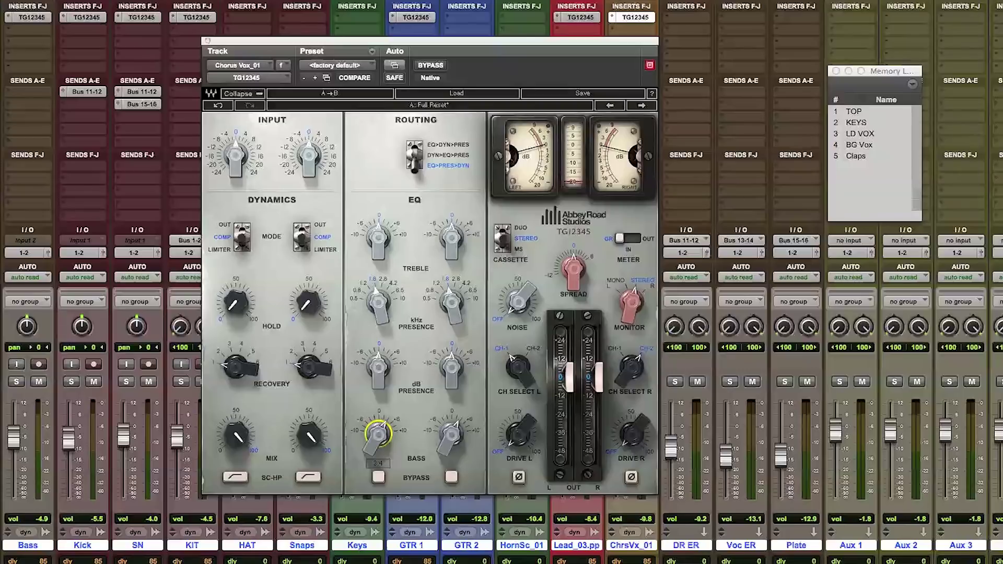
drag(381, 419, 380, 415)
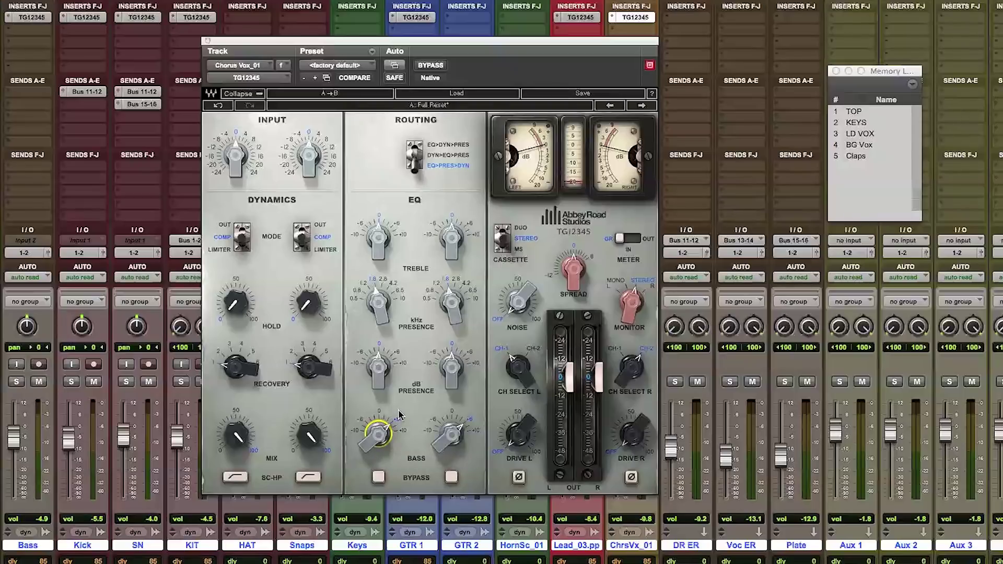
drag(385, 436, 385, 438)
alt+click(385, 436)
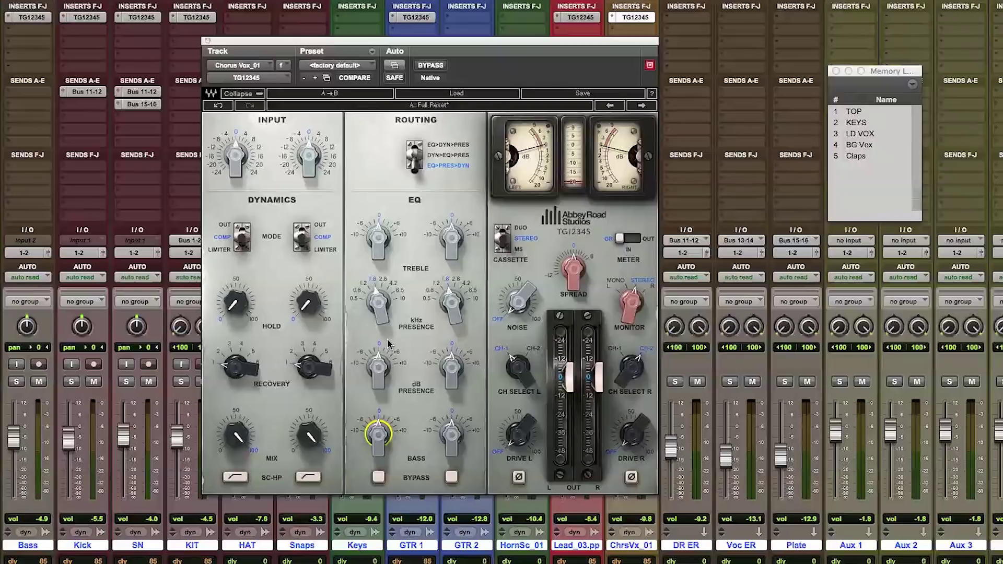
Try the 1.2, 0.8, 0.5 and 1.8 kHz presence frequencies and return the presence frequency to 2.8 kHz
click(363, 283)
click(357, 292)
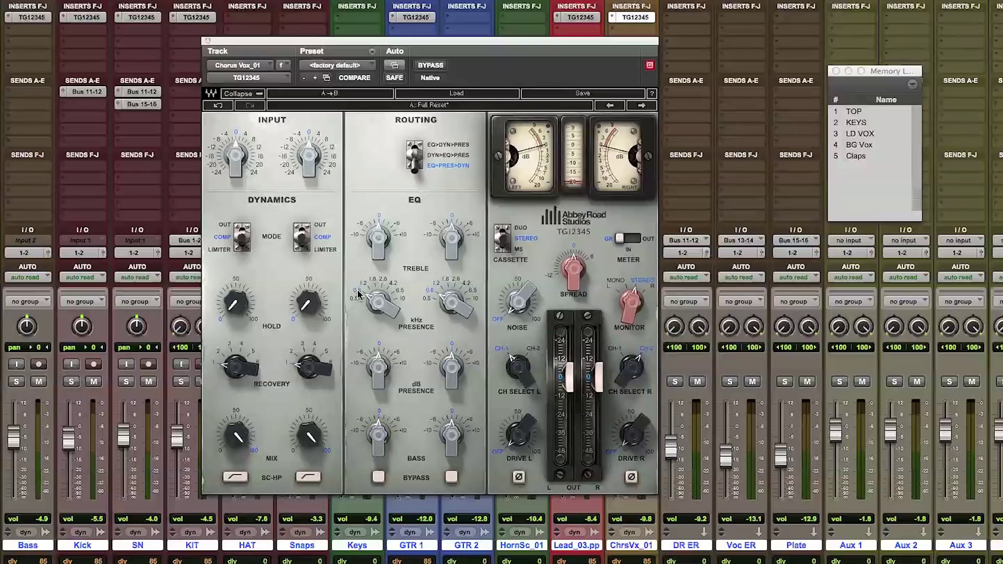
click(354, 299)
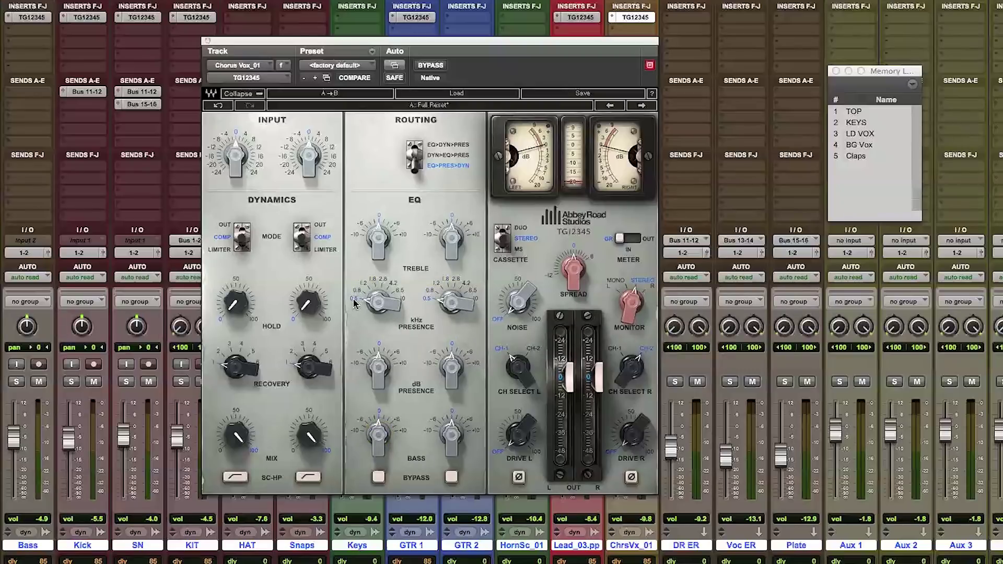
click(373, 280)
click(385, 281)
click(386, 282)
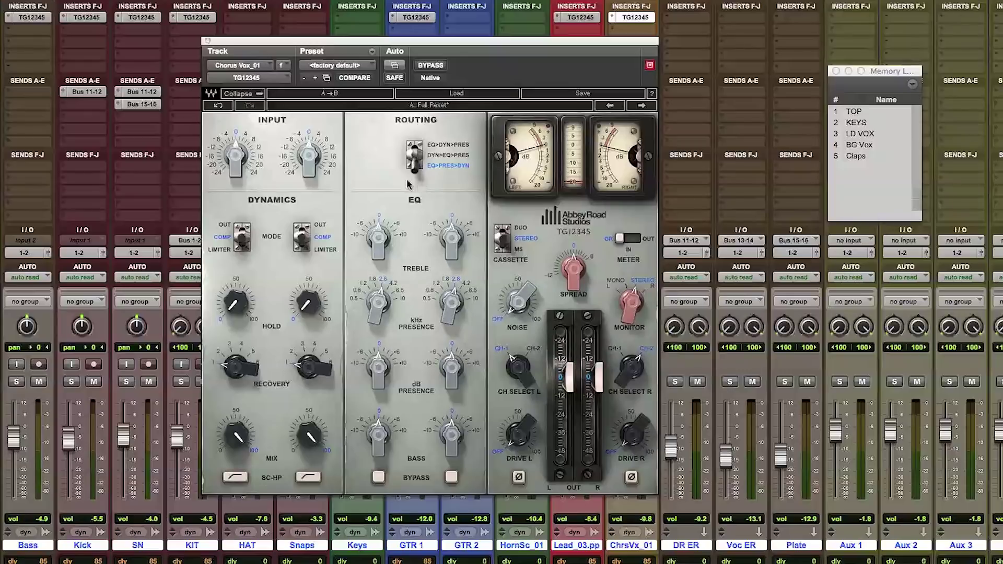
Try the 4.2, 6.5 and 10 kHz presence frequencies and bring the presence frequency back to 2.8 kHz
click(393, 284)
drag(378, 302, 381, 305)
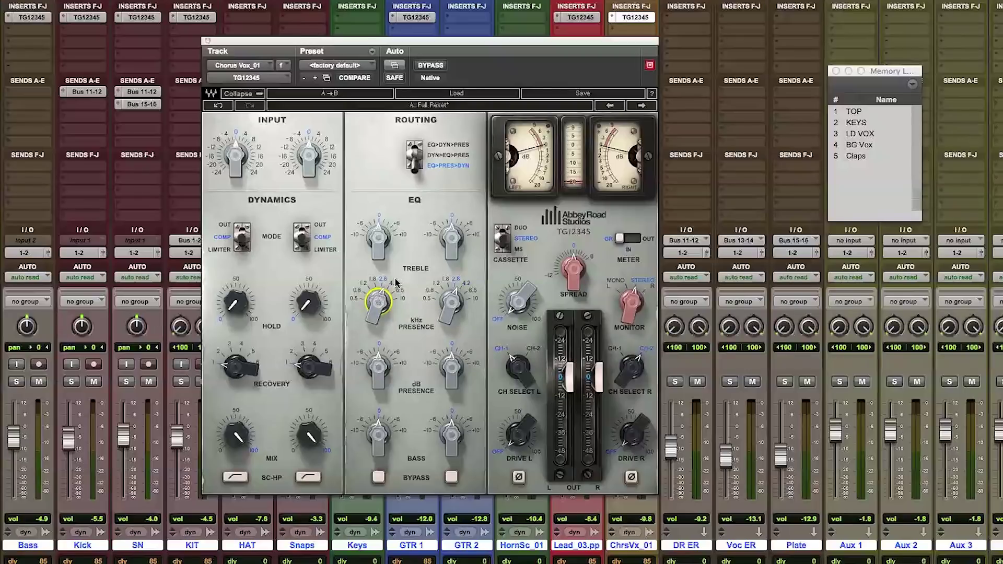
click(400, 292)
click(403, 298)
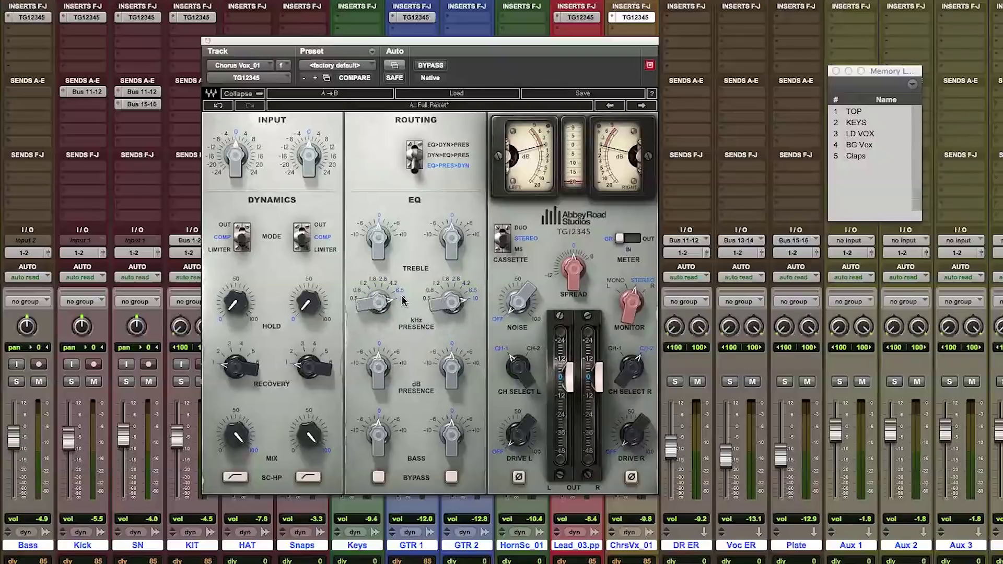
drag(381, 303, 382, 306)
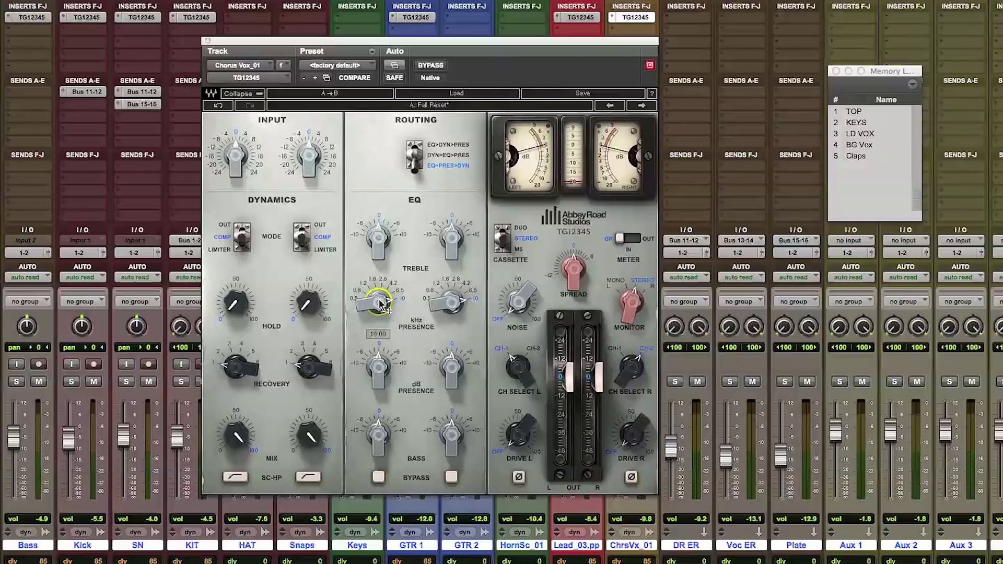
click(383, 282)
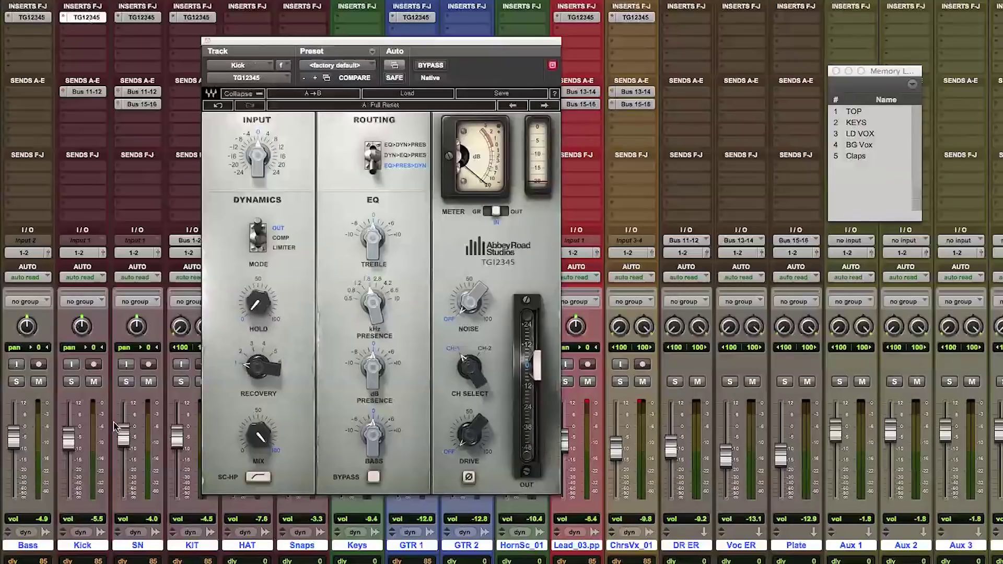
Solo the Kick track and raise its volume to +4.9
click(71, 382)
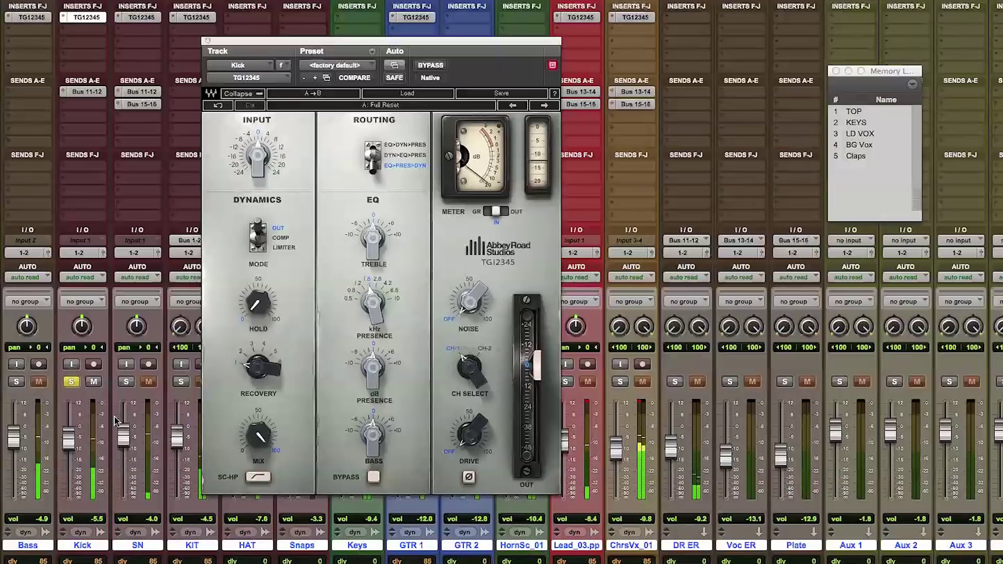
drag(68, 438, 68, 418)
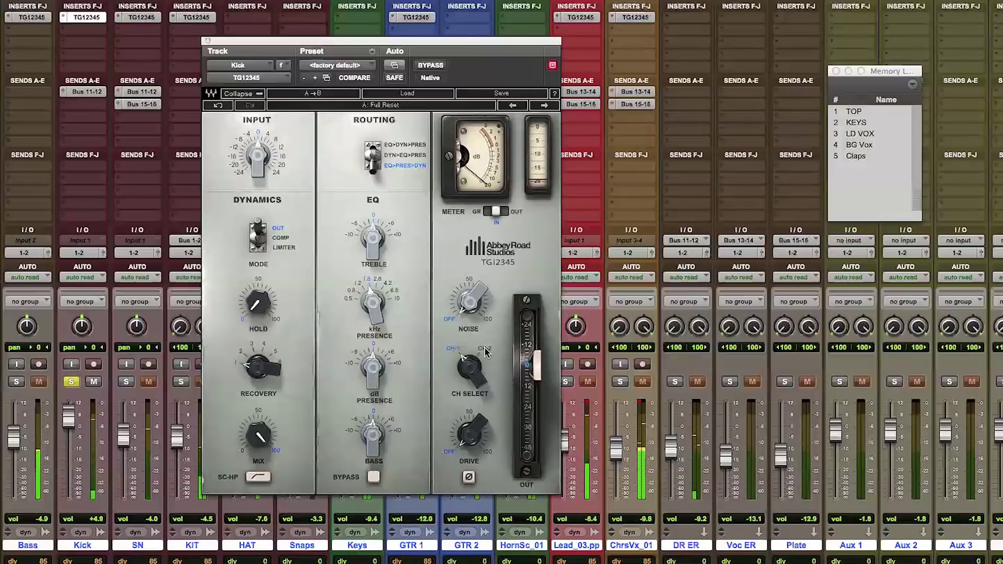
click(485, 352)
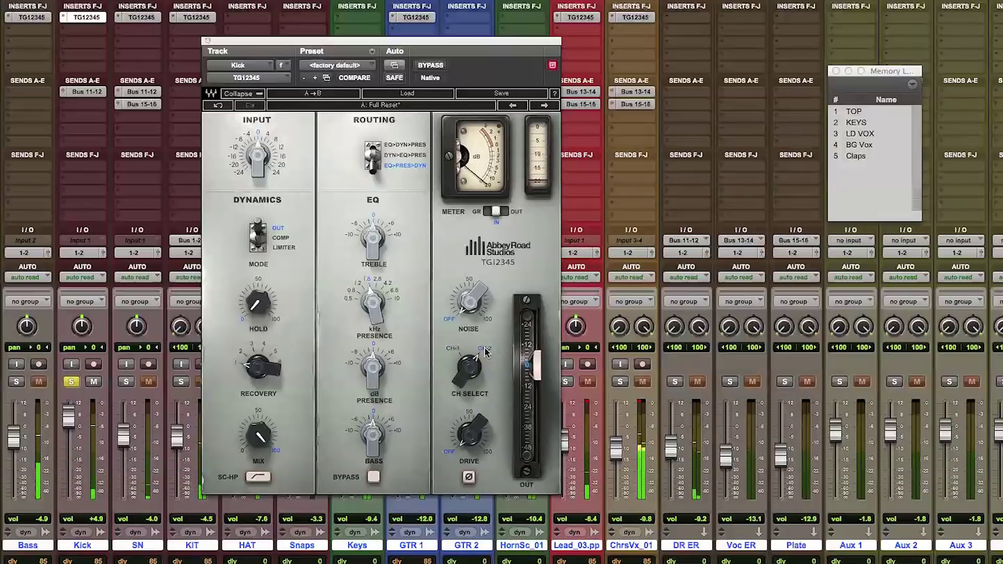
click(453, 351)
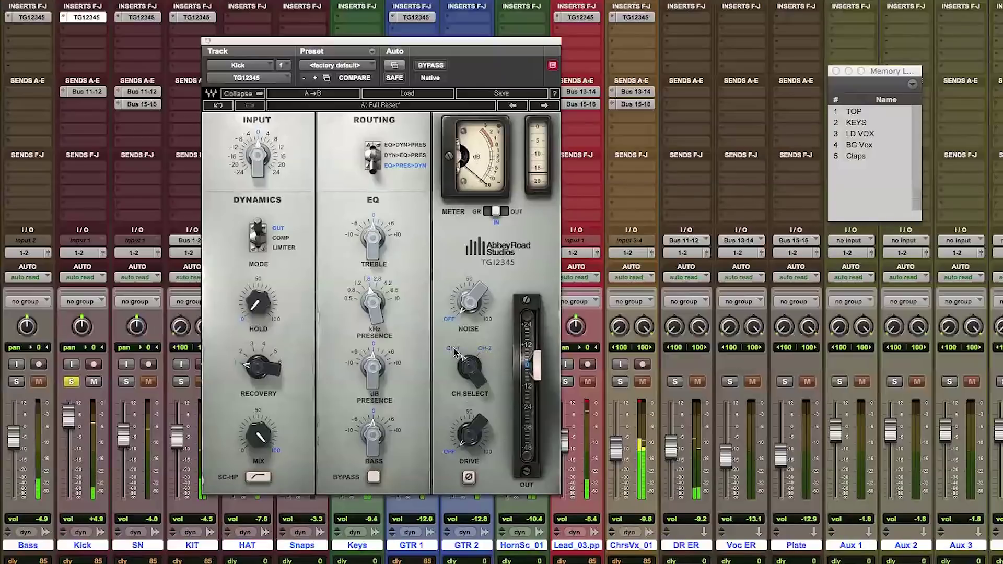
click(485, 351)
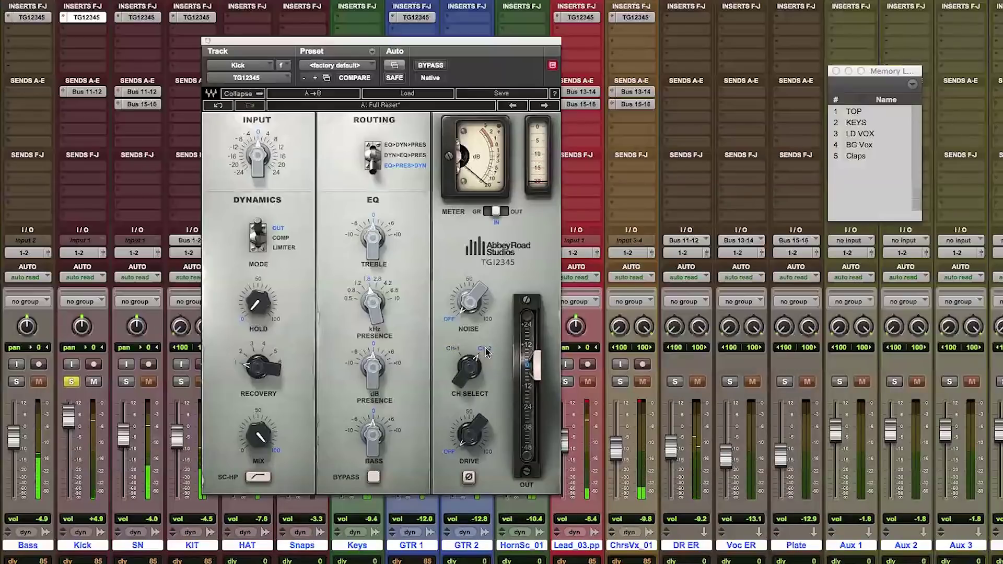
click(454, 349)
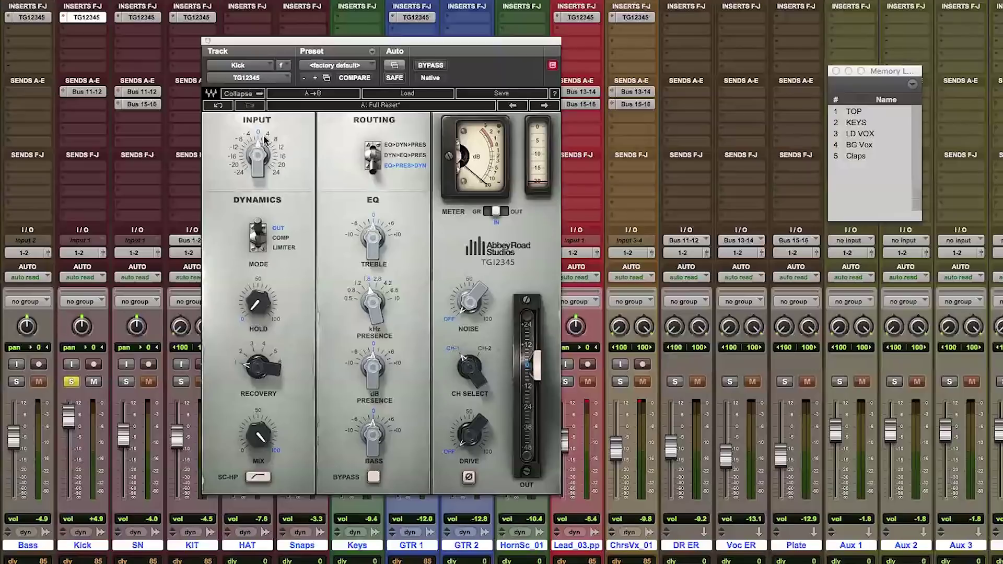
Open the TG12345 on the SN track, start playback, and solo SN with its volume raised to +3.9
click(143, 19)
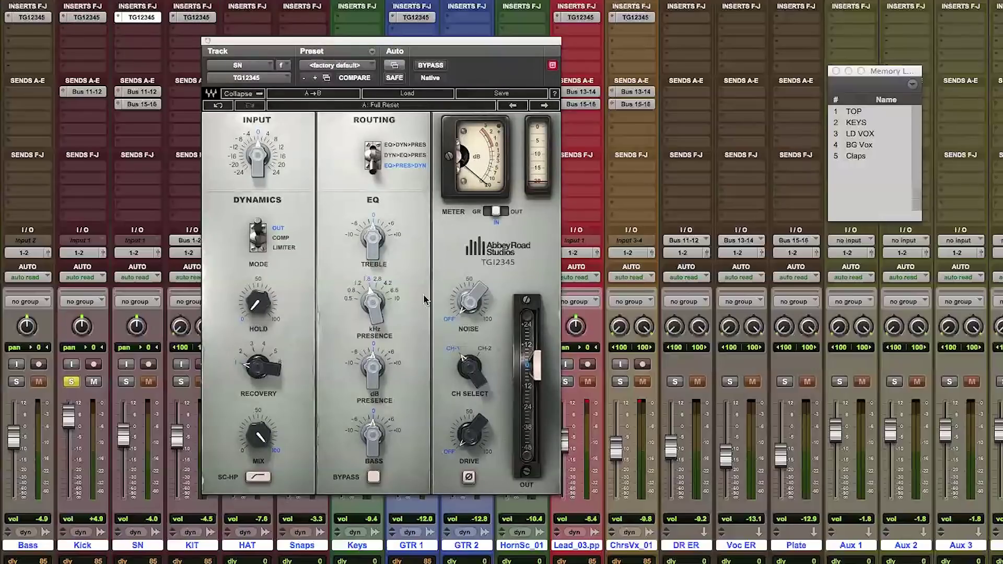
key(space)
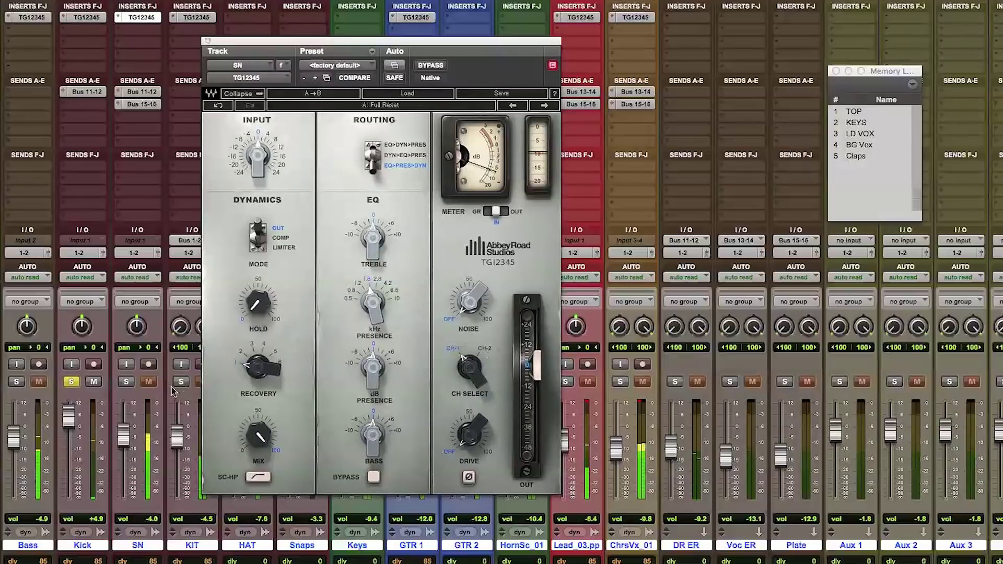
click(126, 382)
drag(122, 441, 123, 425)
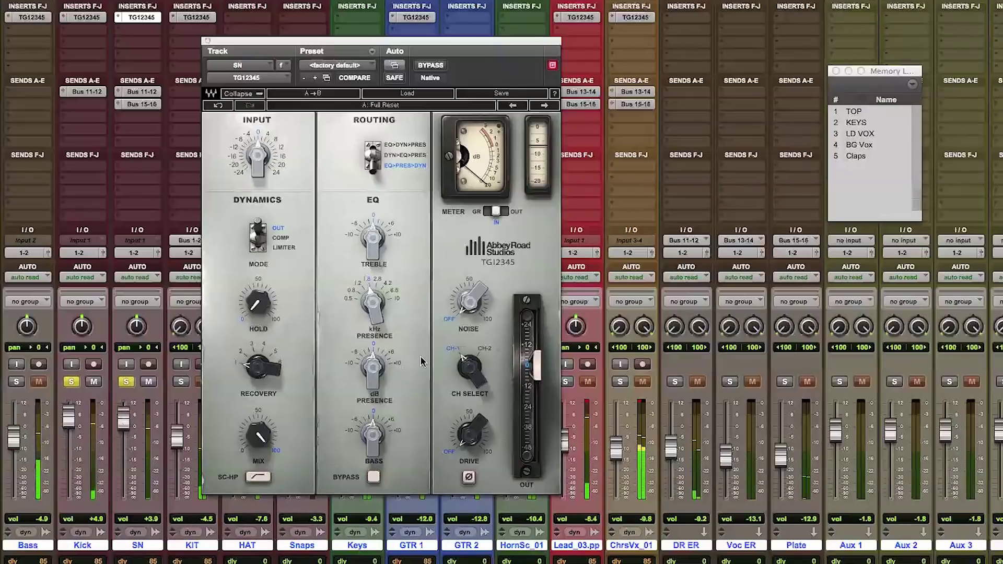
Compare CH-2 with CH-1 on the SN track's channel selector, ending on CH-1
click(485, 352)
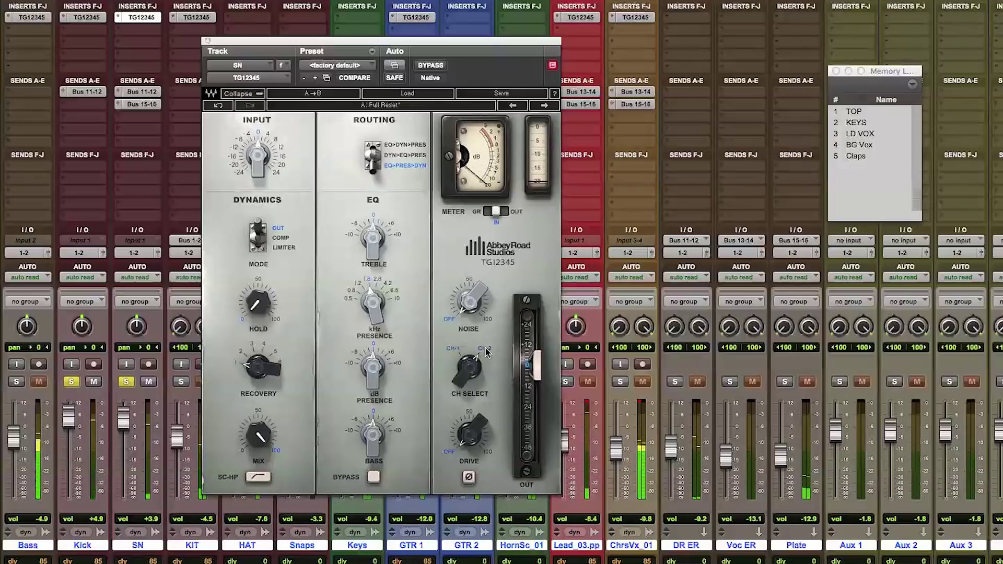
click(452, 353)
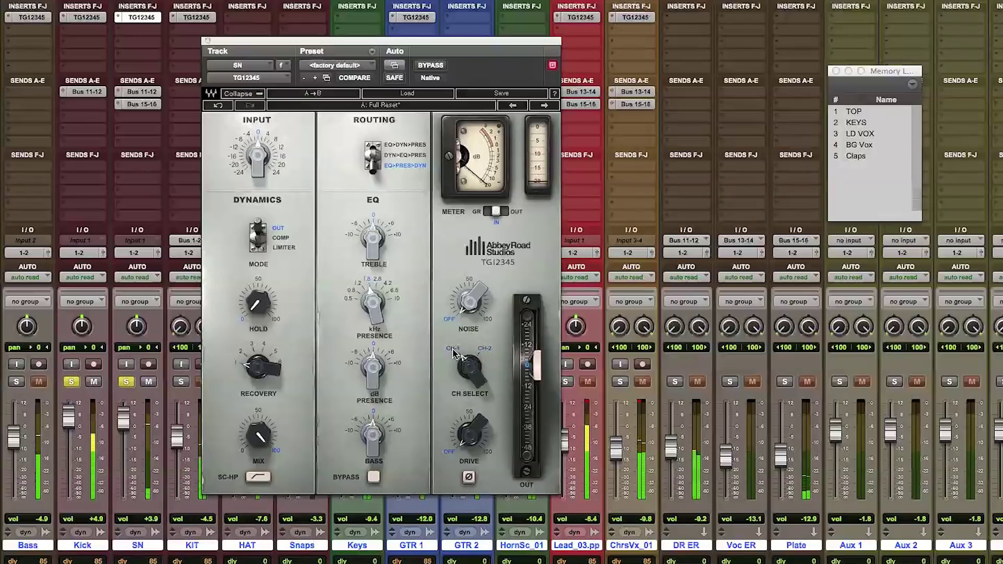
click(488, 351)
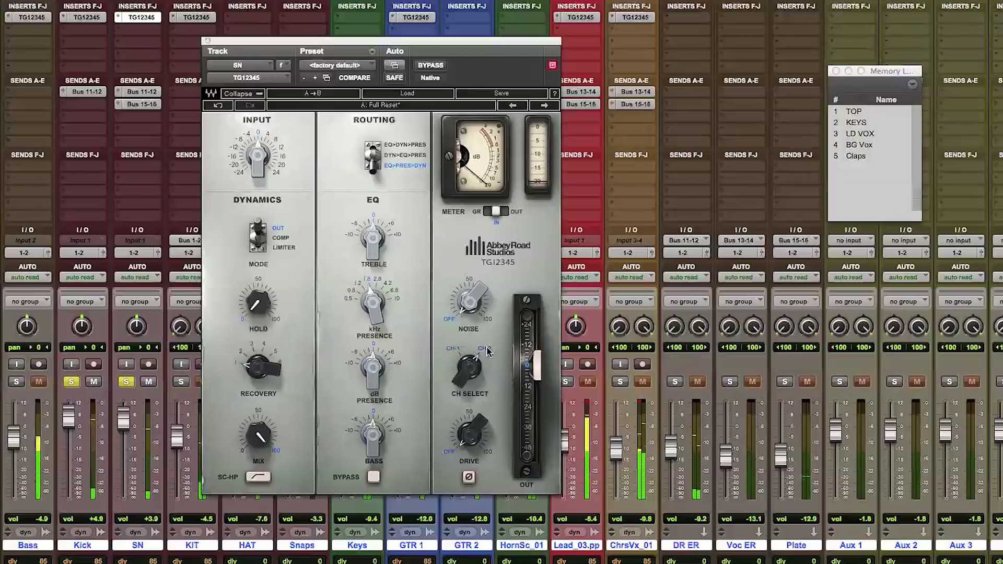
click(453, 353)
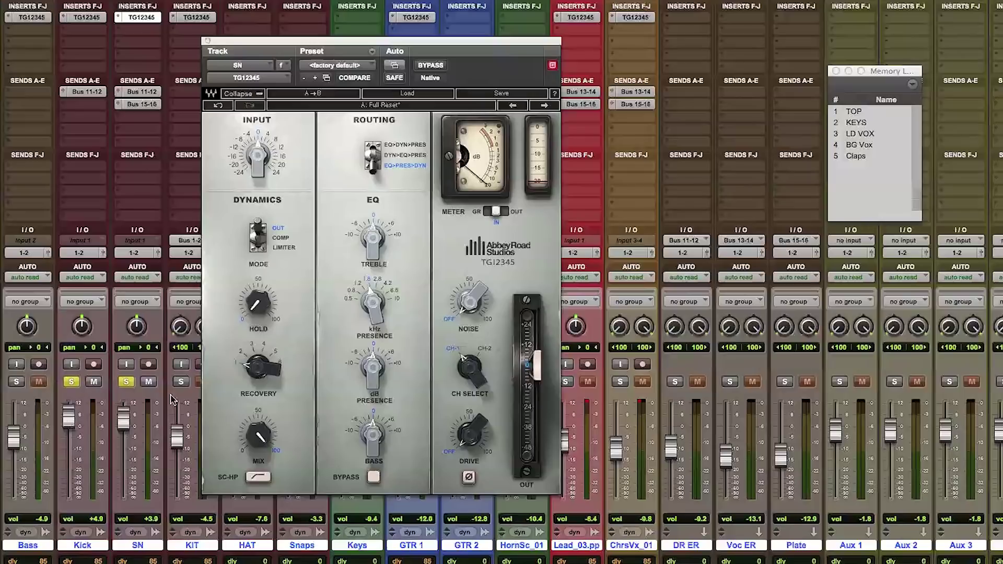
Solo the KIT track with its TG12345 open and raise its volume to +3.5
click(181, 382)
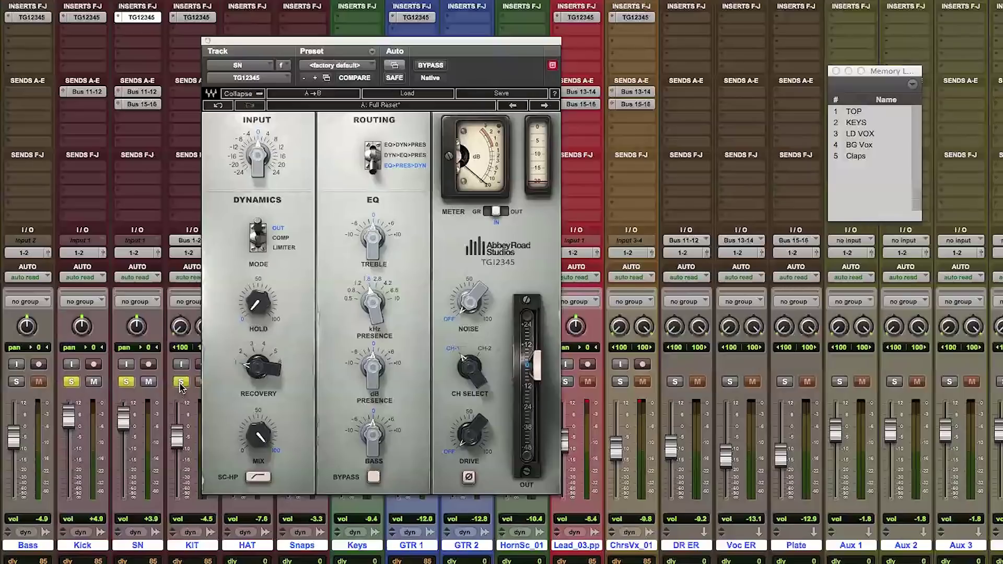
click(189, 19)
drag(177, 443, 176, 425)
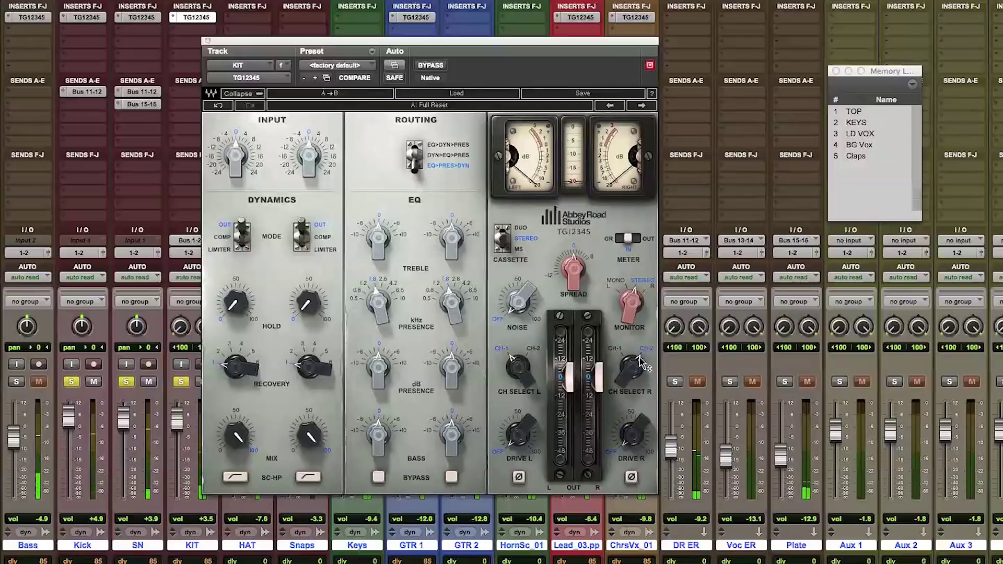
Try different CH-1 and CH-2 pairings on the KIT channel selectors, returning to CH-1 for left and CH-2 for right
click(533, 353)
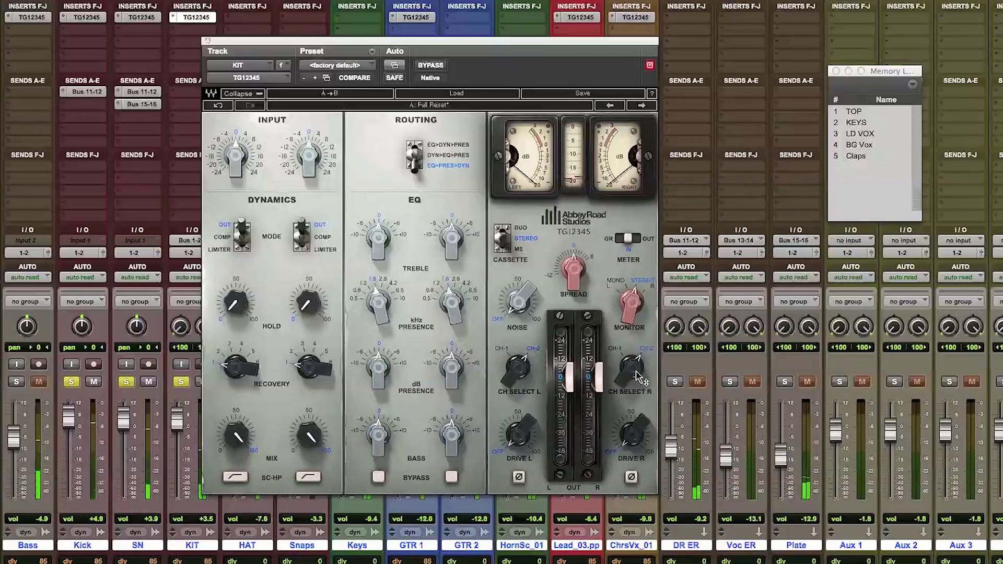
click(615, 351)
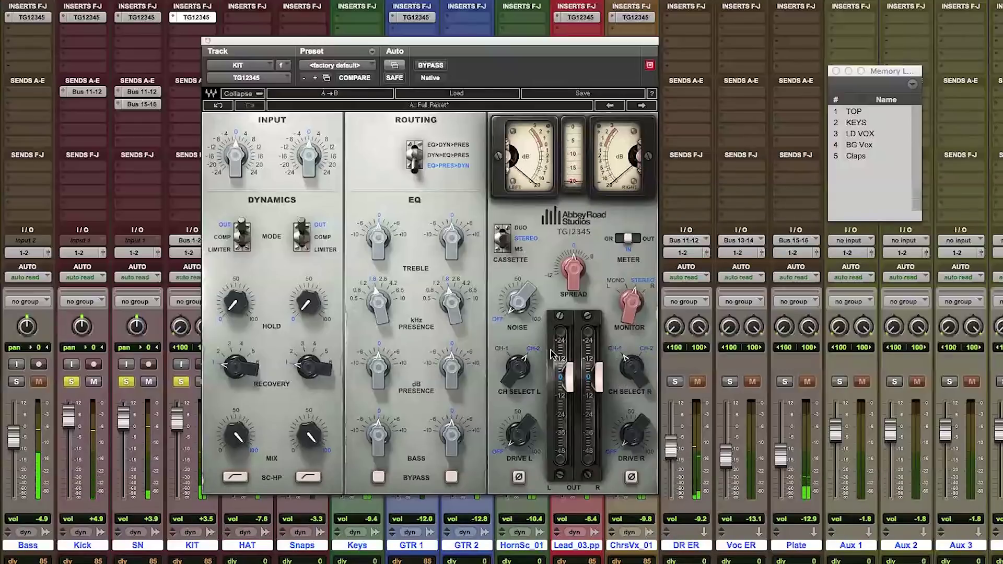
click(502, 350)
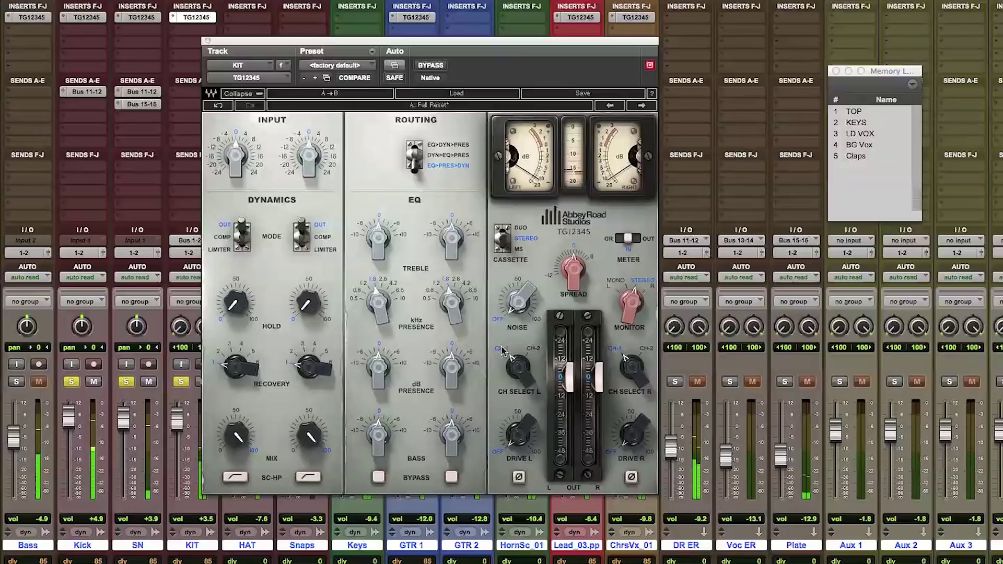
click(648, 353)
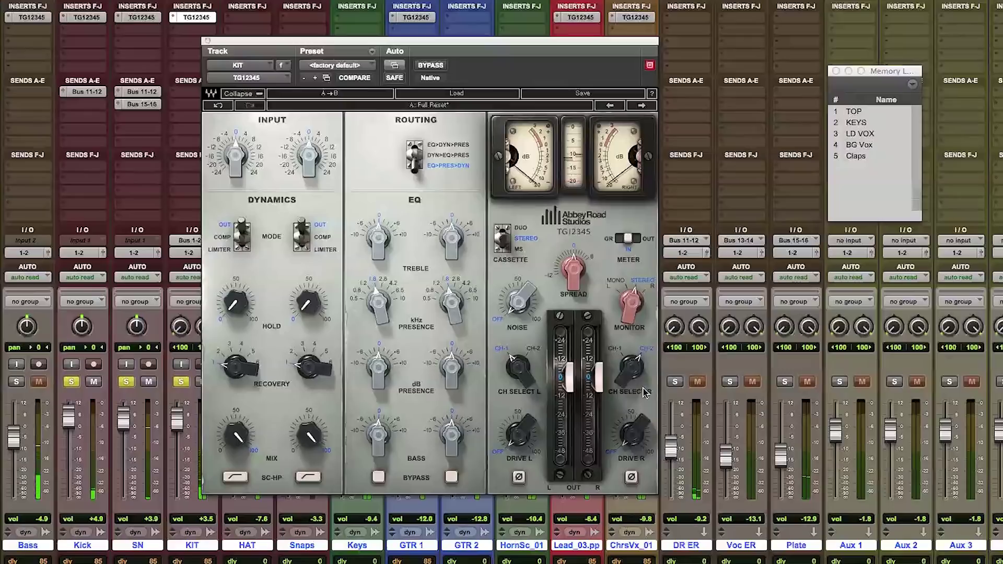
click(615, 350)
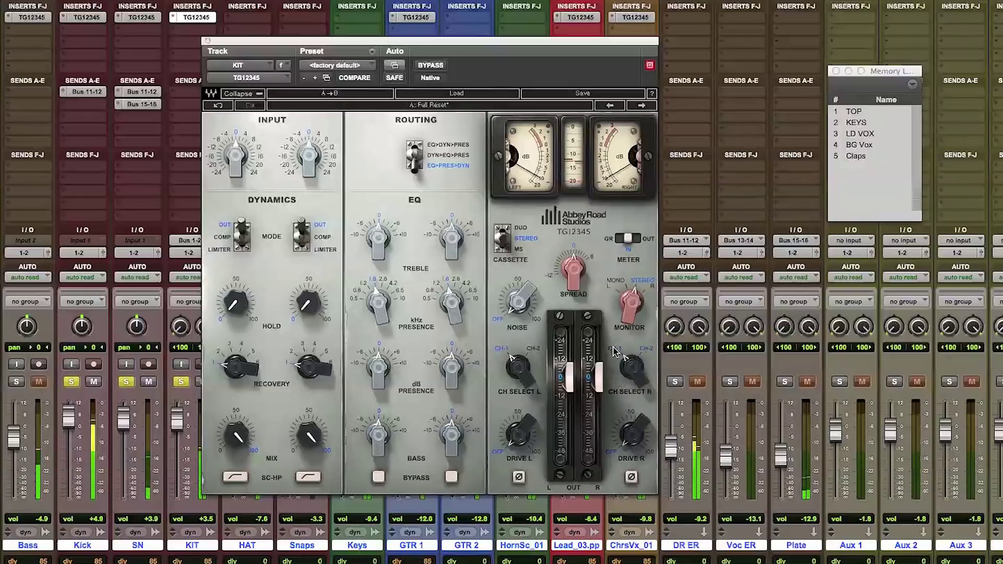
click(646, 354)
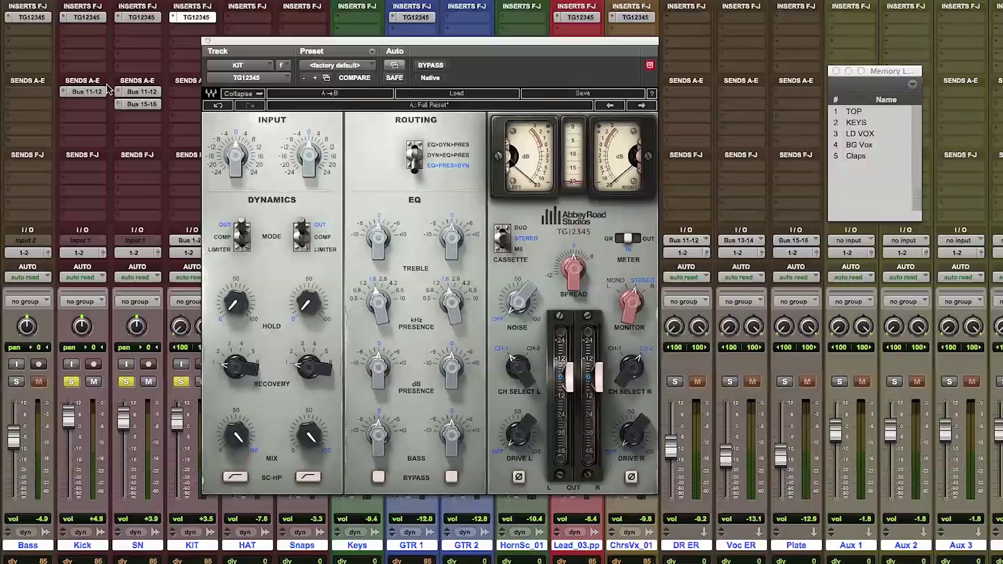
Switch back to the Kick track's TG12345 and mute the SN and KIT tracks
click(87, 19)
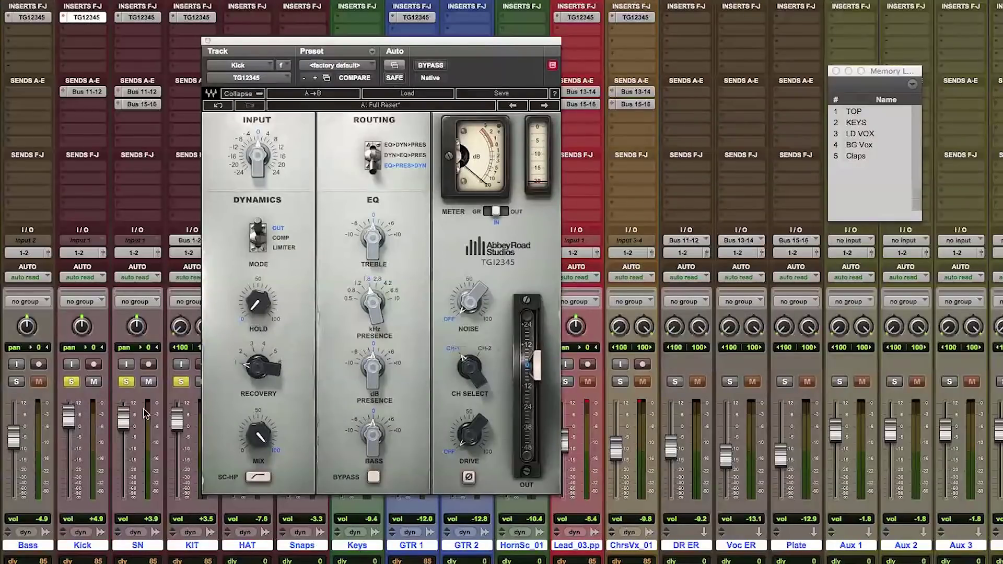
click(151, 383)
drag(280, 48, 325, 35)
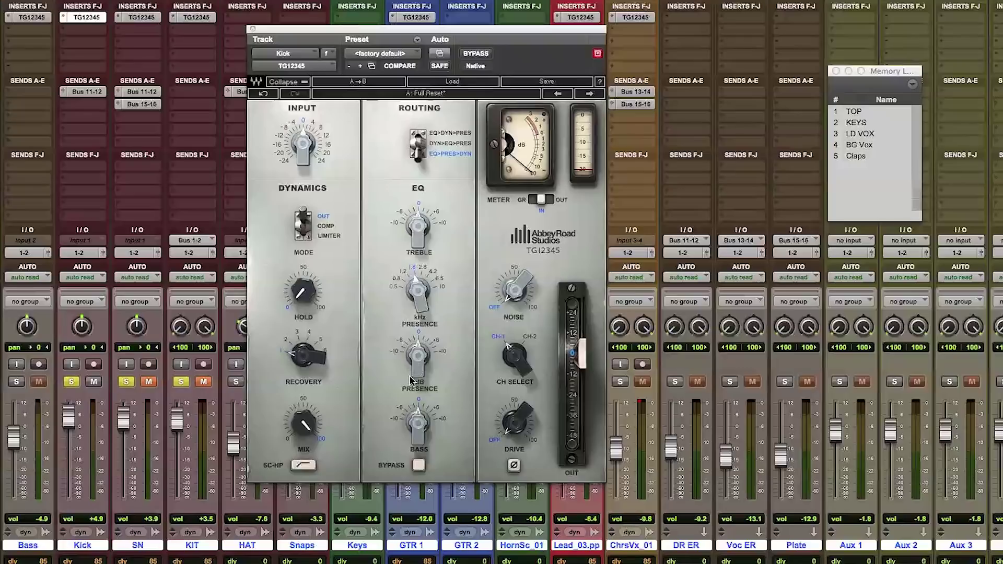
Boost the kick's bass slightly and cut its presence by about 2.8 dB at 0.5 kHz
click(421, 426)
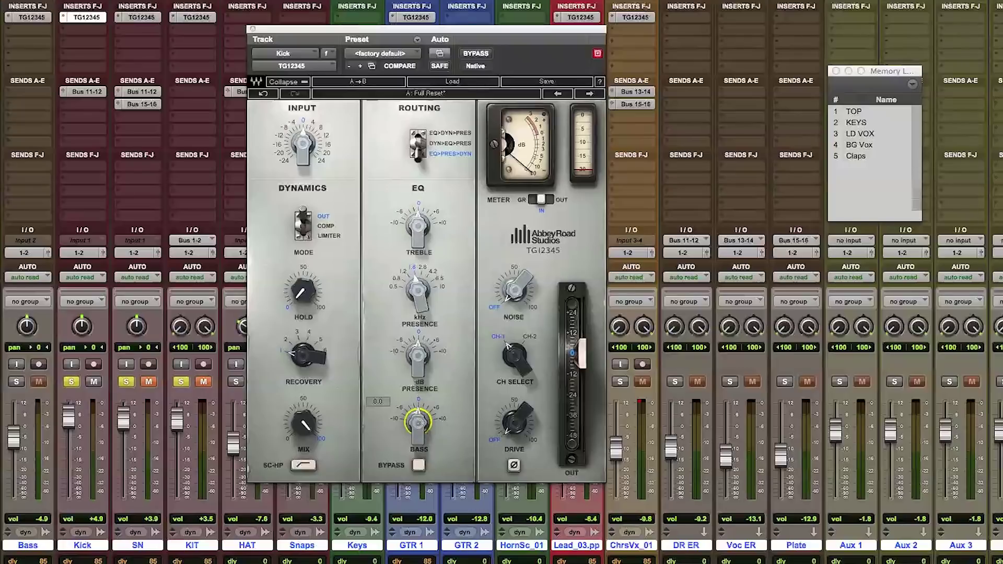
drag(421, 426, 421, 424)
drag(421, 426, 421, 426)
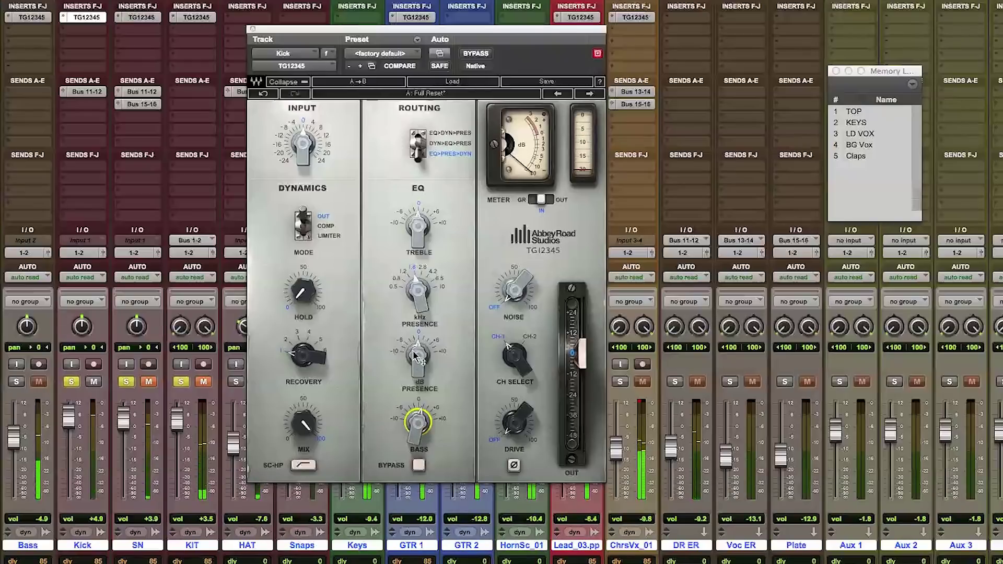
drag(410, 305, 412, 367)
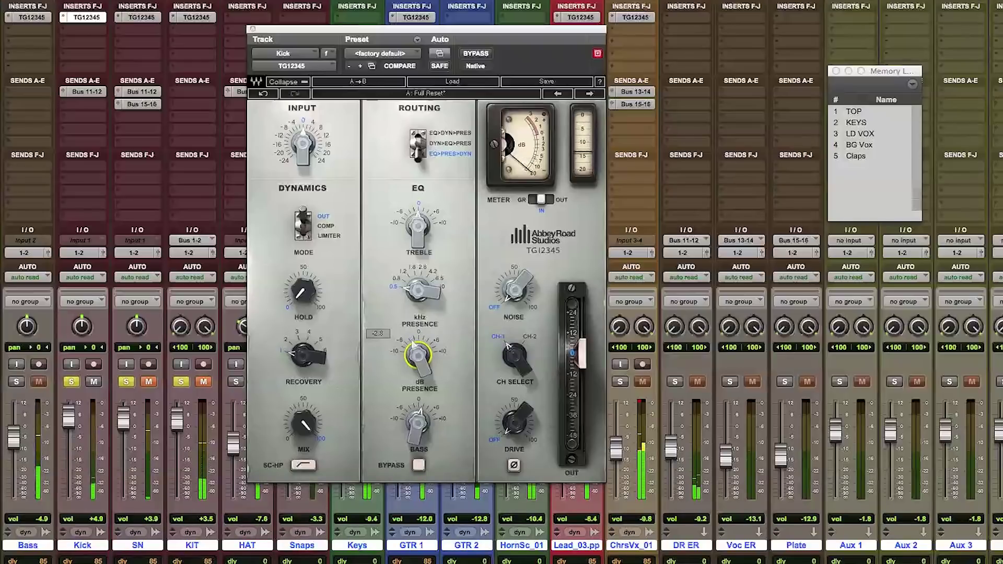
Raise the kick's treble to 1.8 and toggle the EQ bypass to compare the sound with and without EQ
click(419, 465)
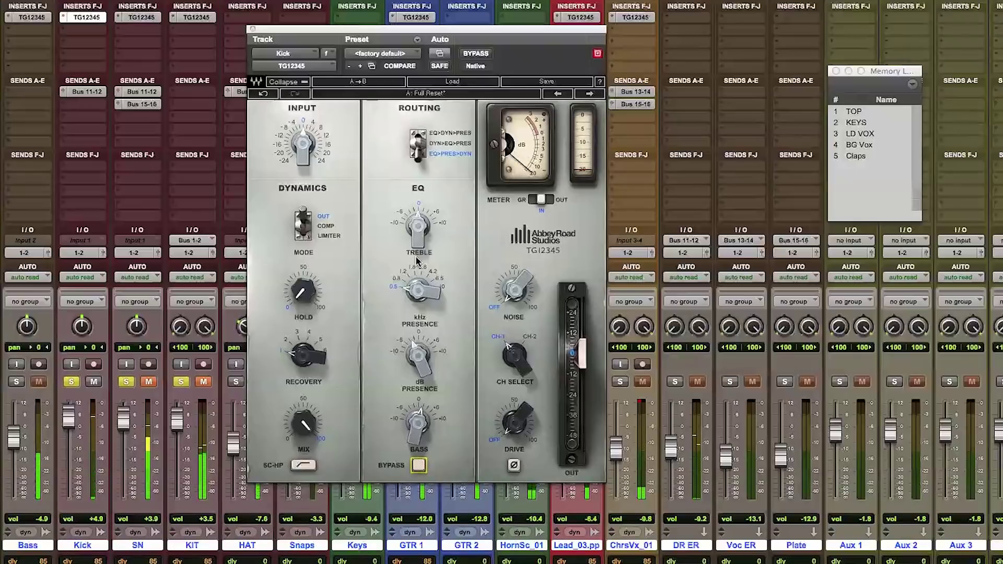
click(418, 225)
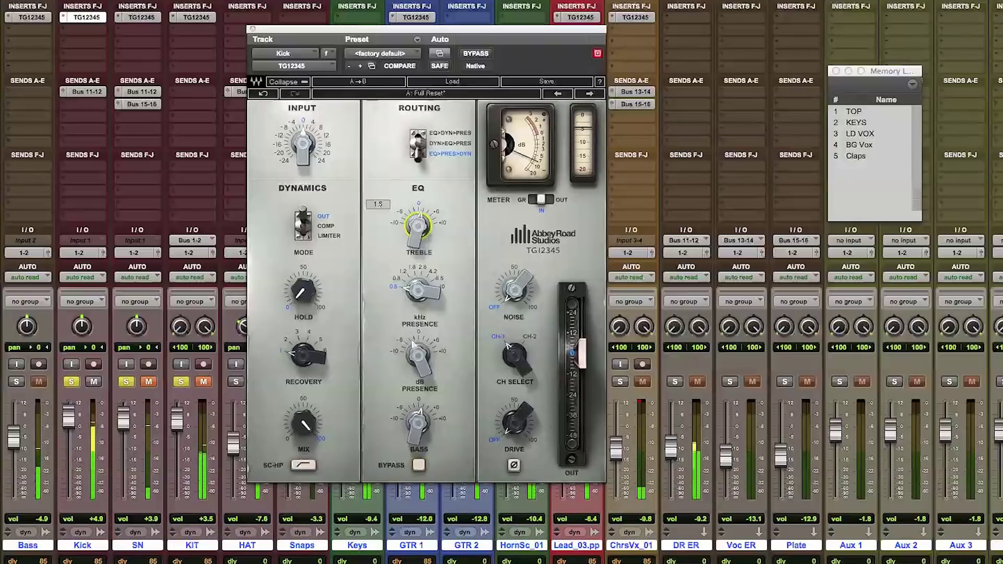
drag(419, 226, 418, 218)
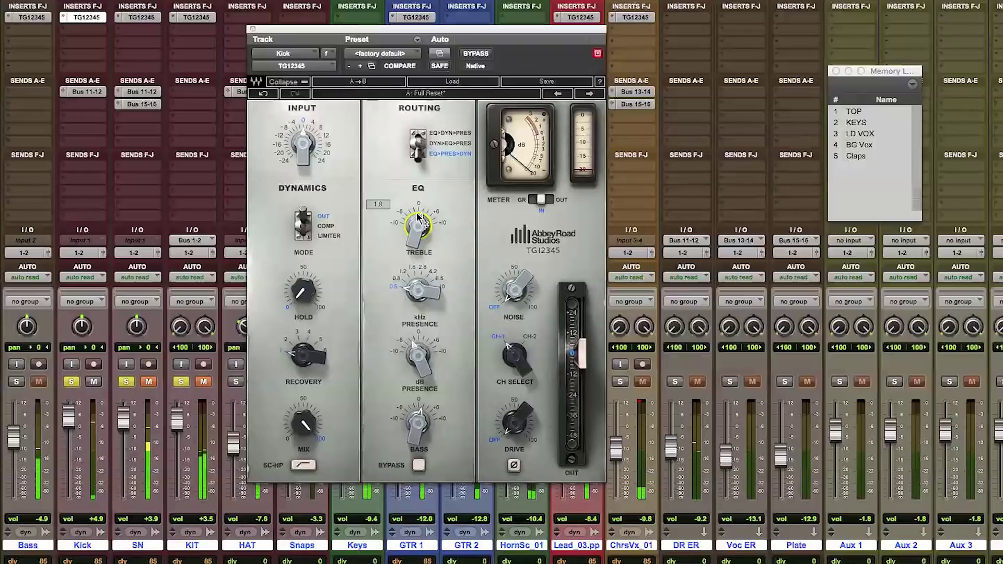
click(418, 464)
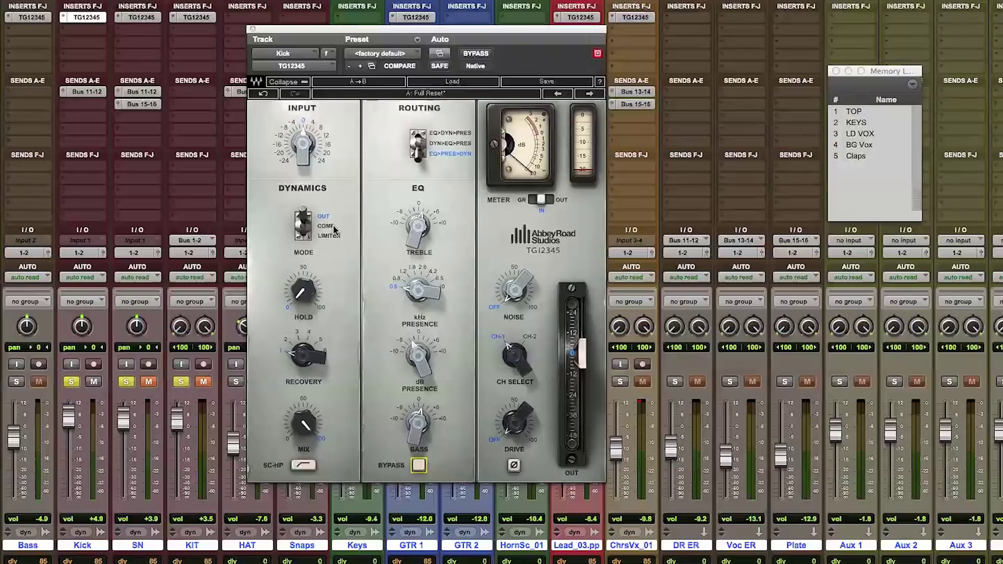
Switch the kick's meter to GR and its dynamics mode to COMP, with Hold at 0
click(520, 201)
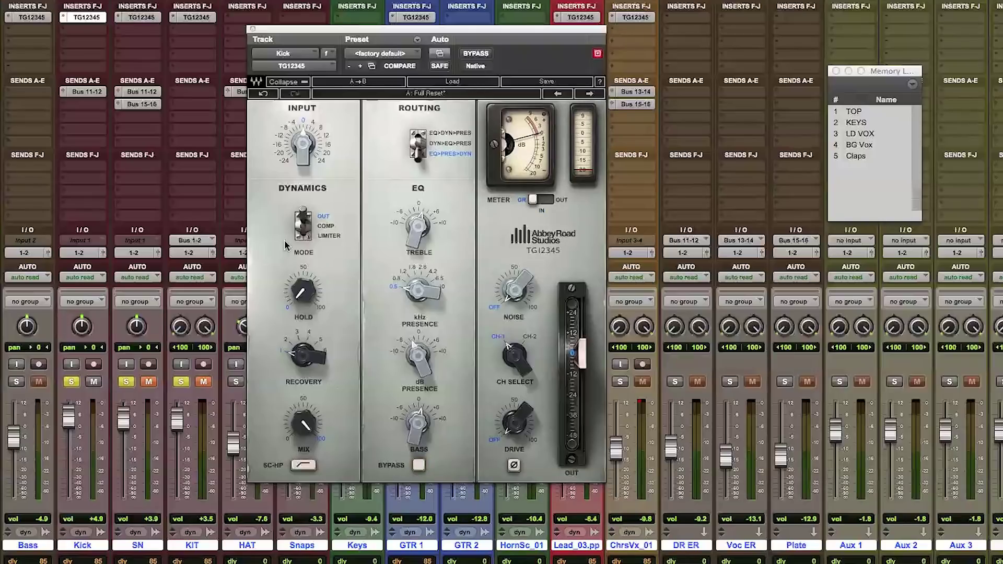
click(327, 227)
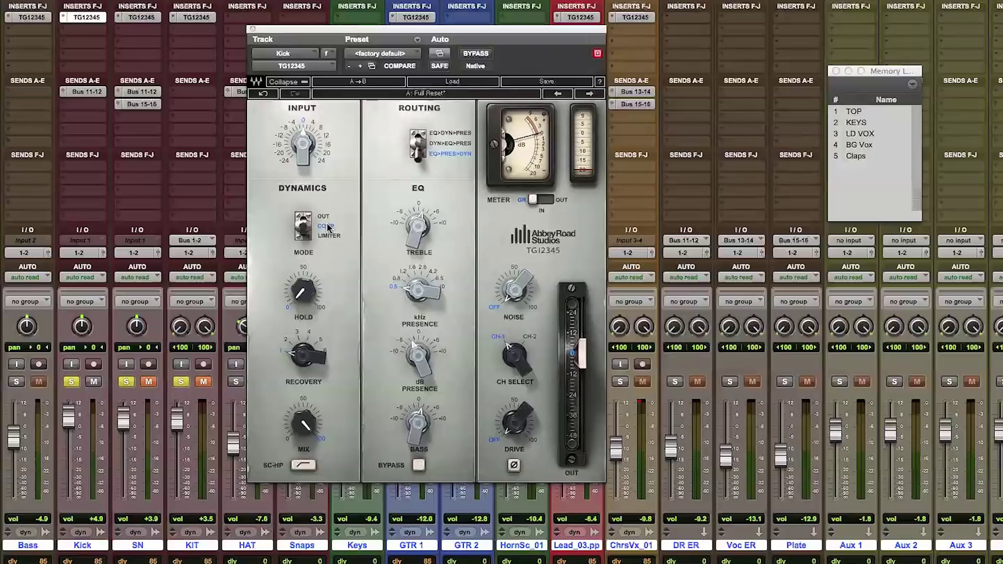
click(307, 298)
mouse_move(306, 428)
mouse_move(302, 295)
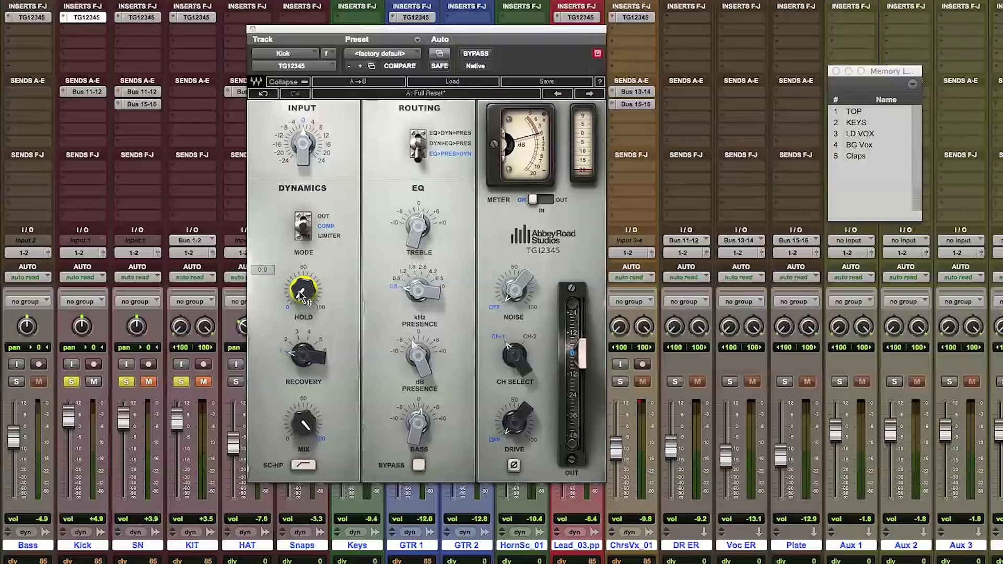
drag(304, 300, 298, 302)
click(295, 303)
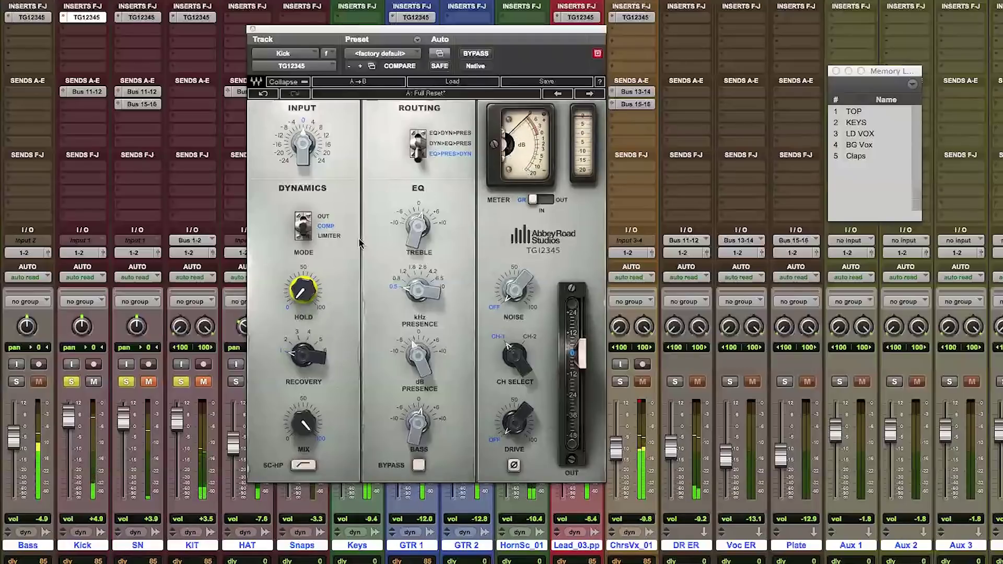
Raise the kick compressor's Hold well past its midpoint, and back it off to slightly above 50
click(306, 291)
drag(303, 290, 304, 259)
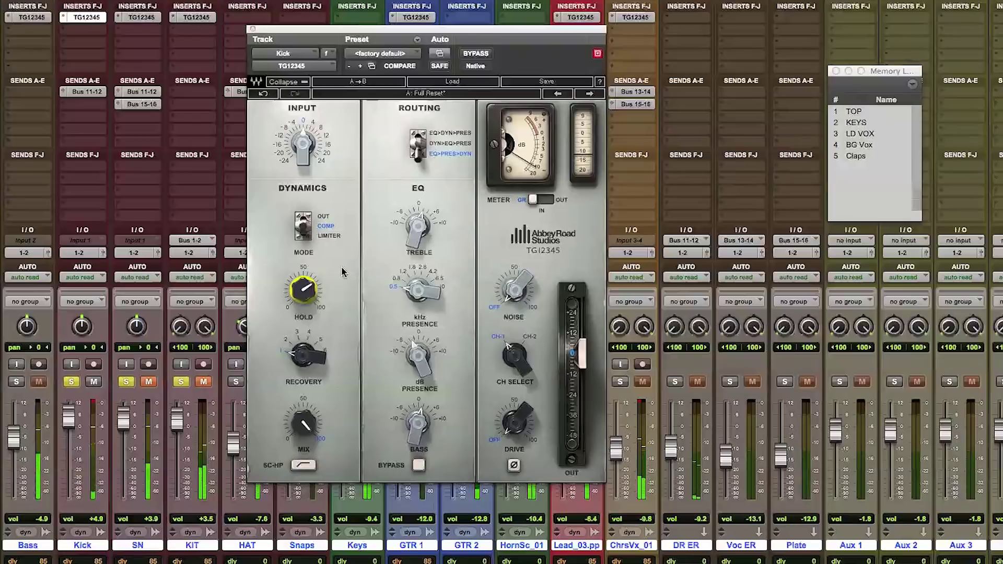
mouse_move(312, 293)
drag(303, 289, 303, 301)
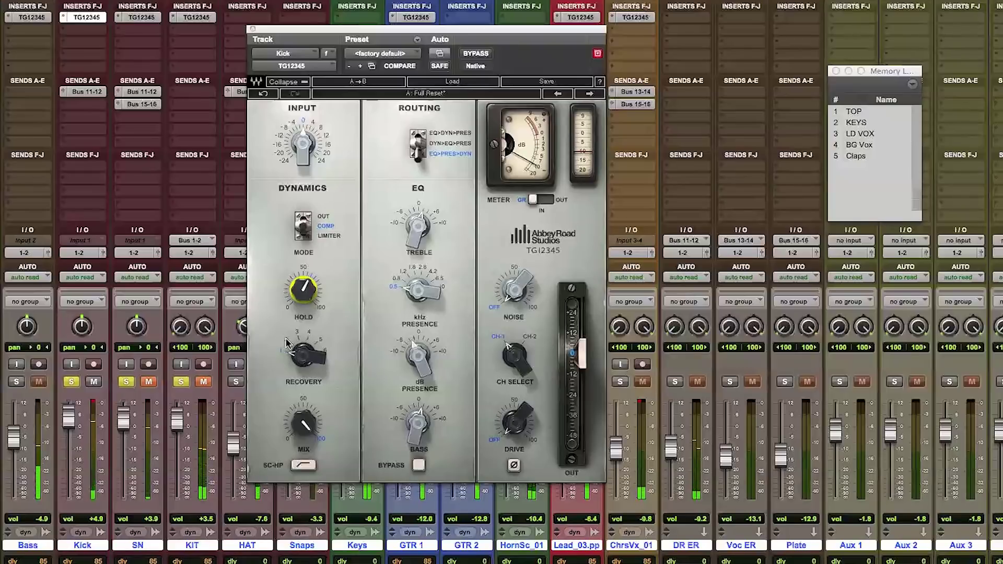
Try Recovery positions 2 and 3 on the kick compressor, return it to 1, and switch the sidechain high-pass filter
drag(286, 345, 286, 346)
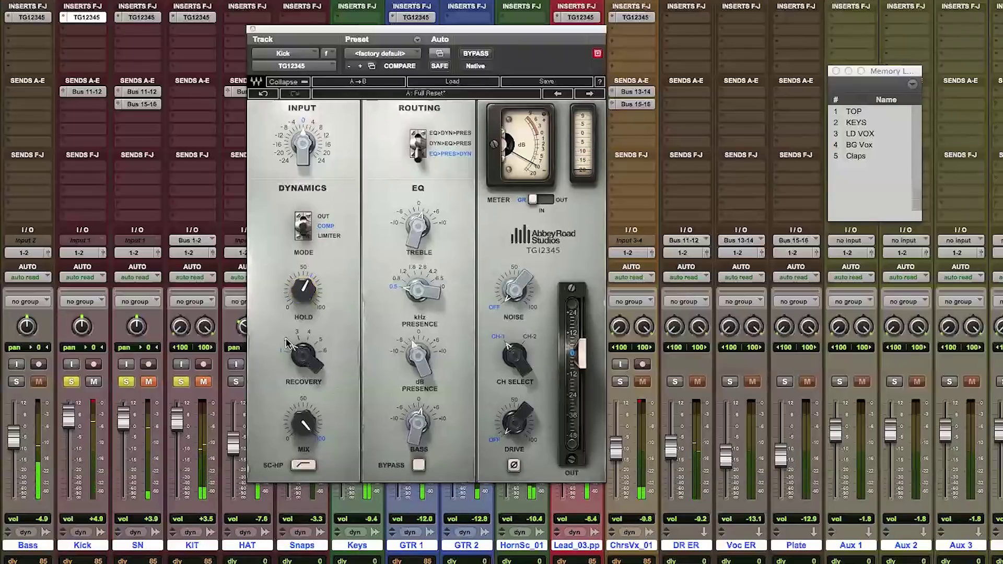
click(297, 333)
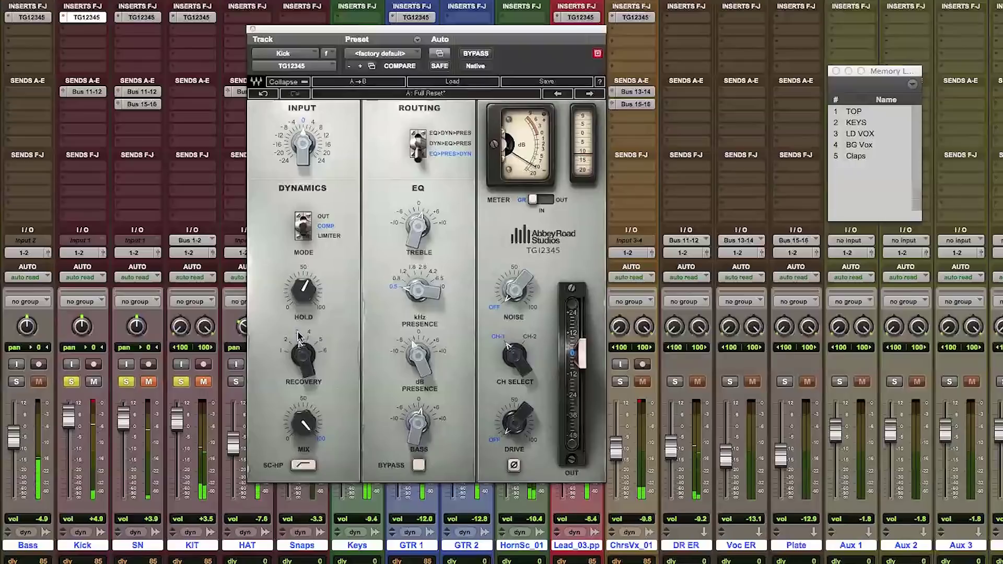
click(282, 356)
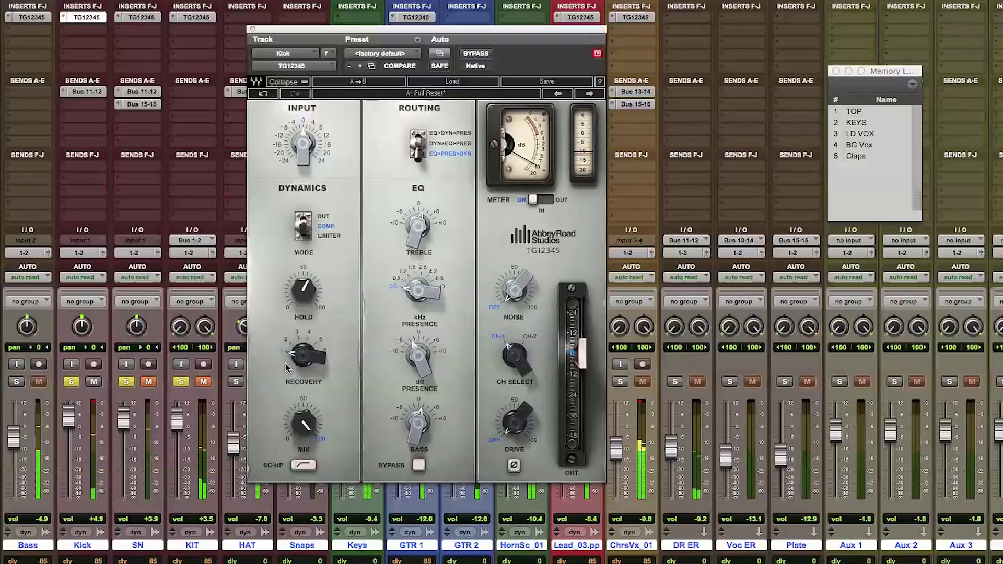
click(303, 466)
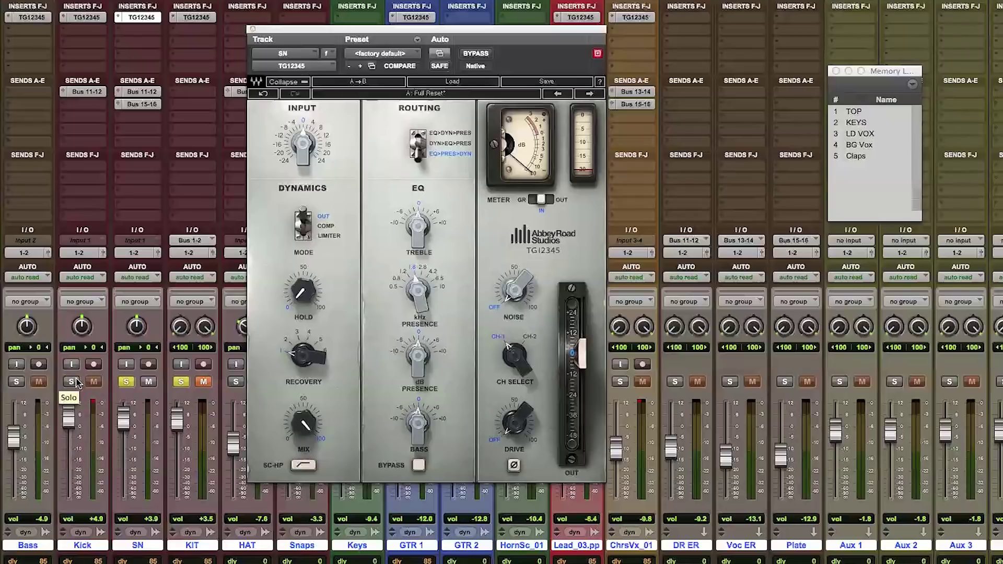
Play the soloed snare, raise its treble to 2.8 and cut presence by about 1.1 dB at 0.8 kHz
key(space)
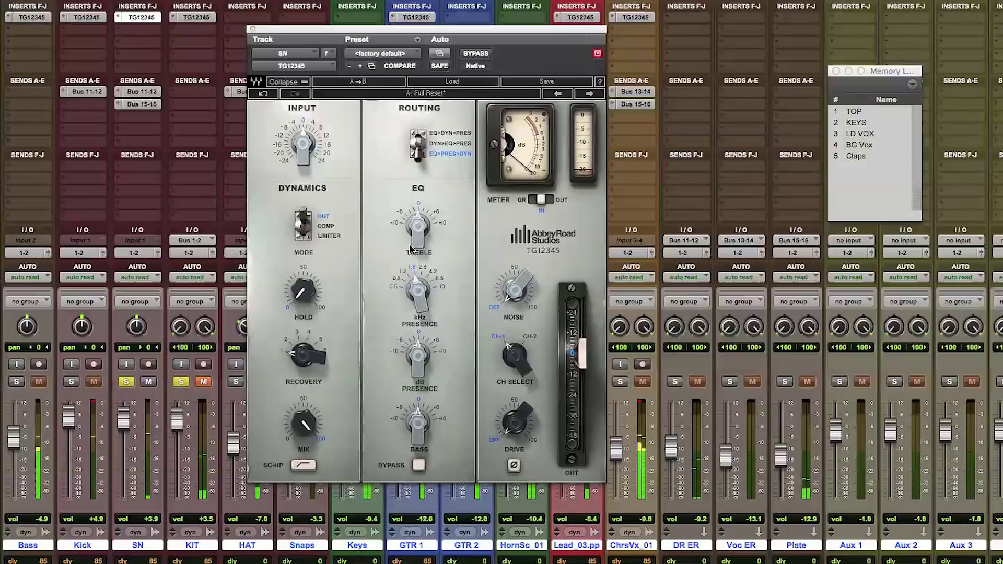
mouse_move(418, 225)
drag(418, 226, 418, 220)
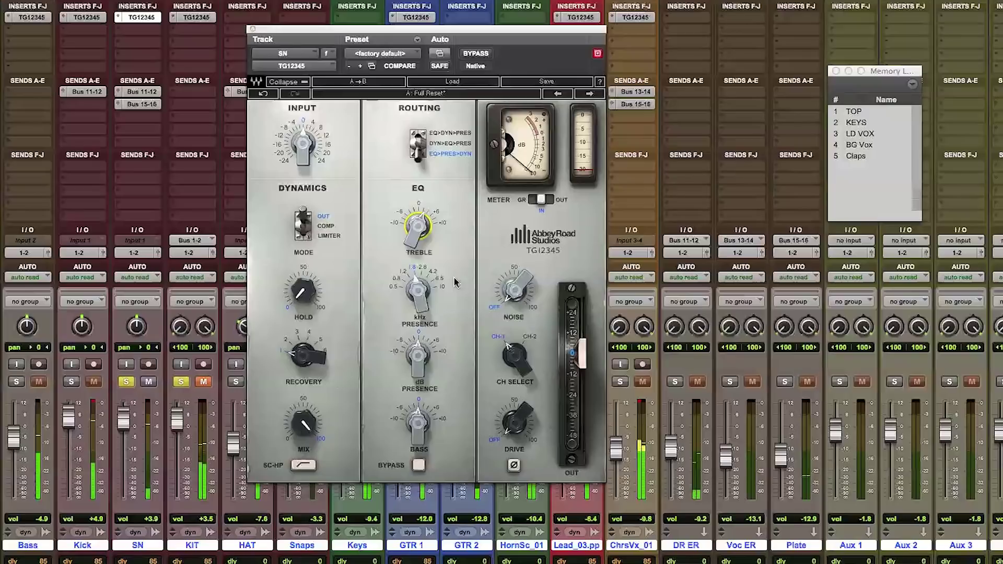
drag(418, 226, 421, 233)
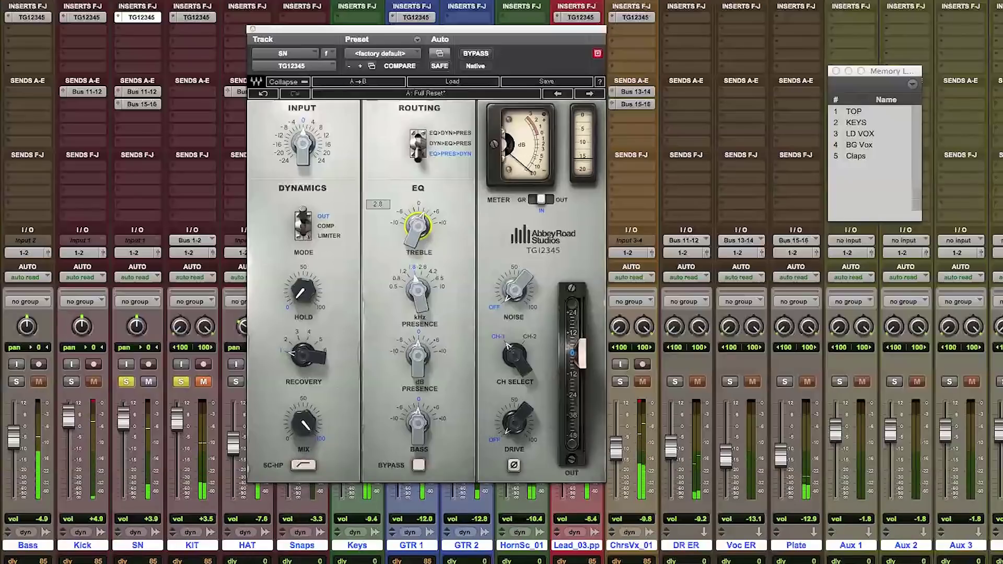
click(395, 282)
drag(418, 356, 418, 363)
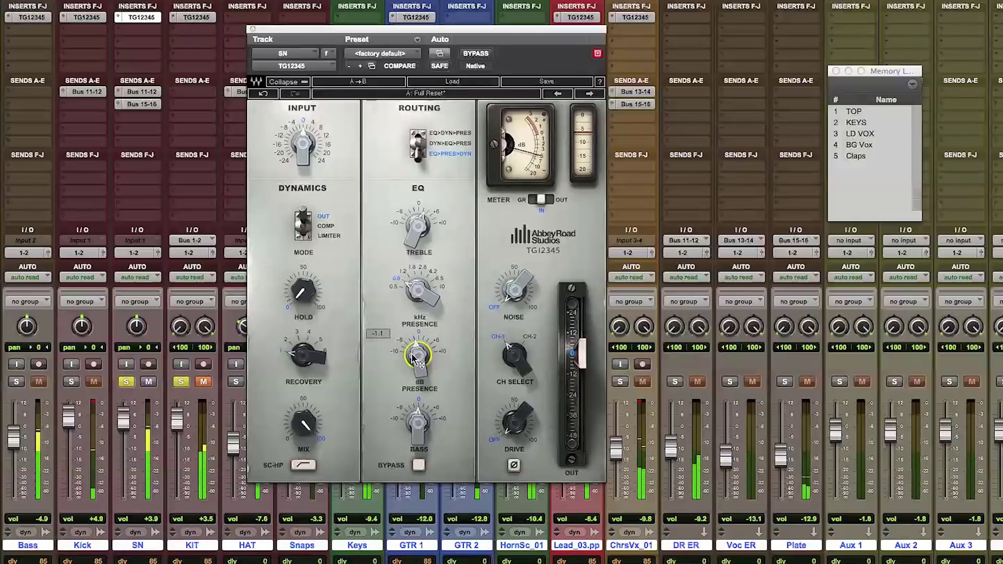
Boost the snare's bass to about 1.6 and toggle the EQ bypass to compare the sound with and without EQ
click(418, 422)
drag(418, 422, 418, 419)
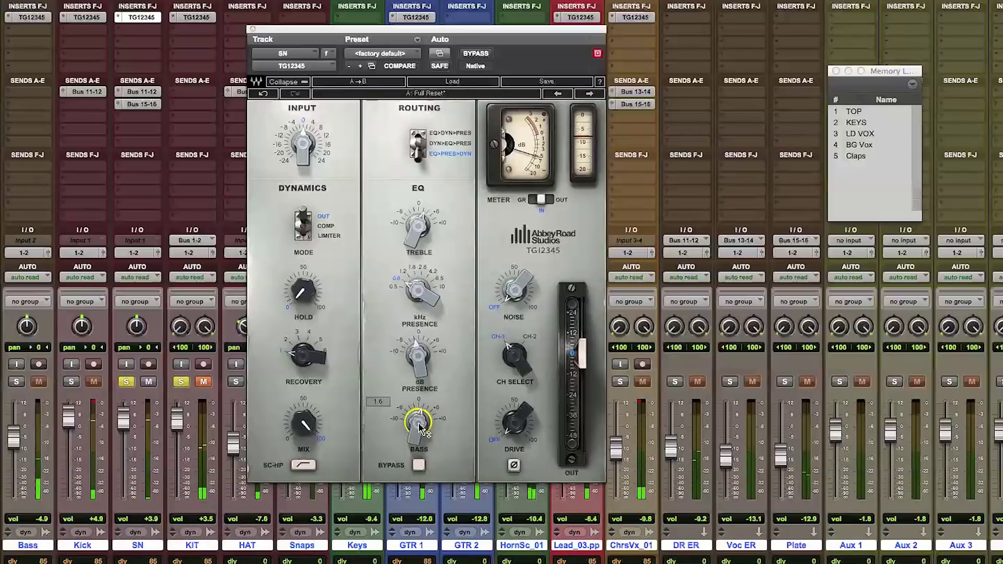
click(420, 465)
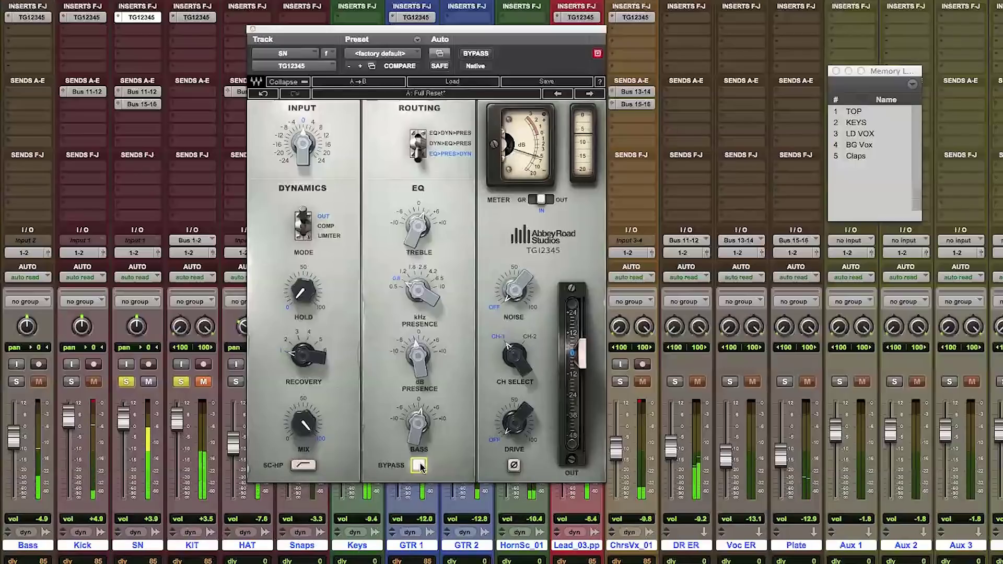
click(419, 466)
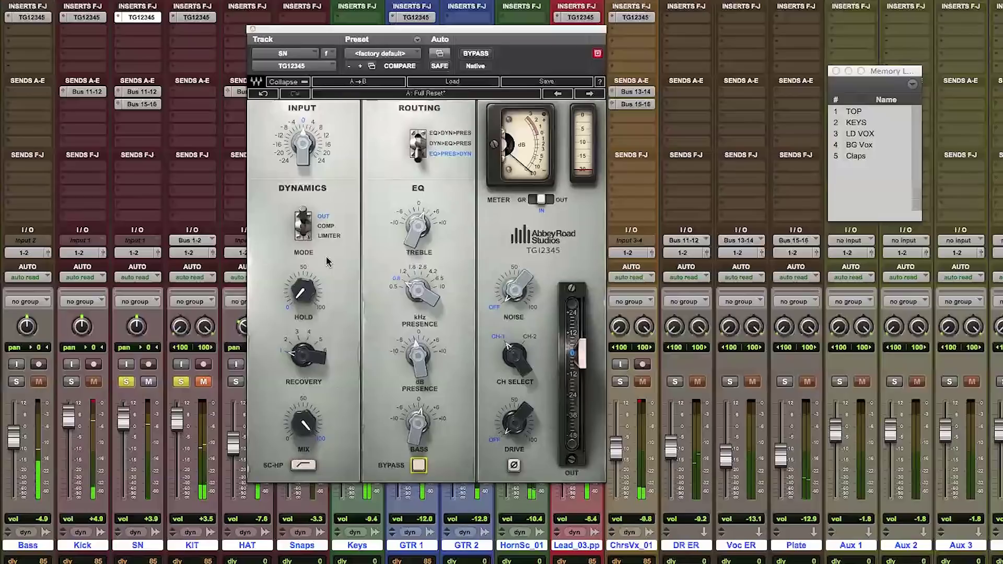
Set the snare's dynamics to COMP with the sidechain high-pass filter engaged, and compare Mix at 0 and 100
click(329, 228)
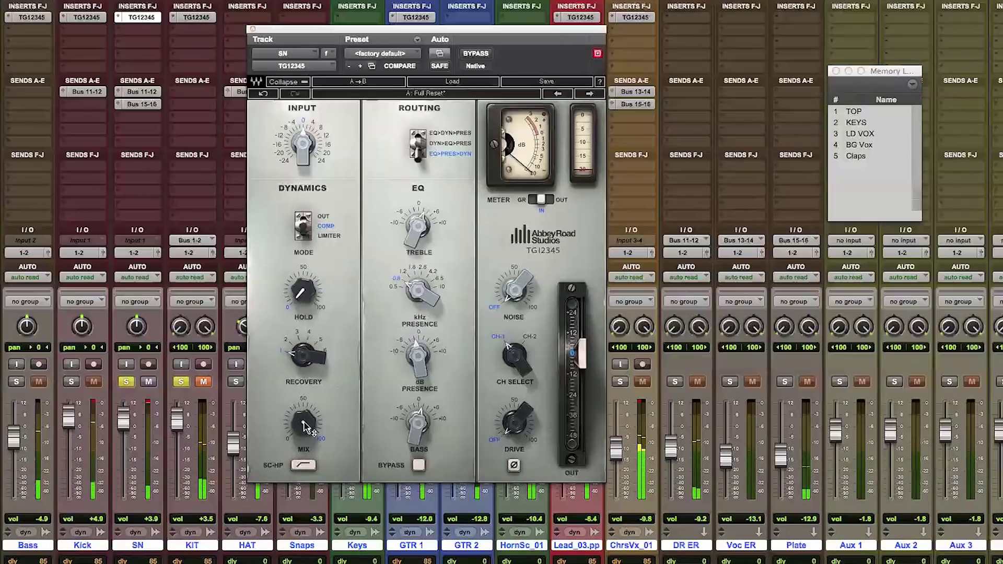
click(305, 466)
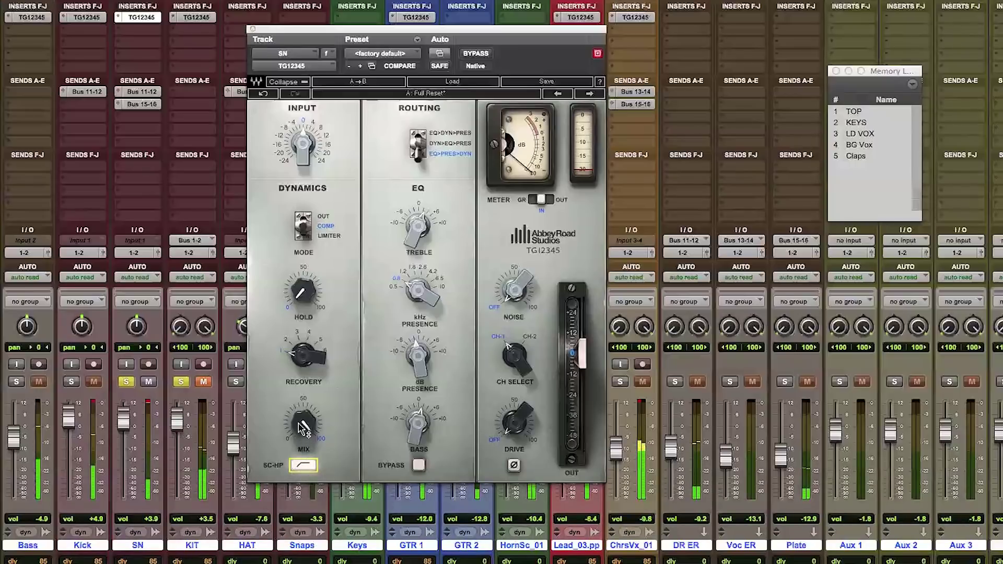
drag(303, 429, 303, 457)
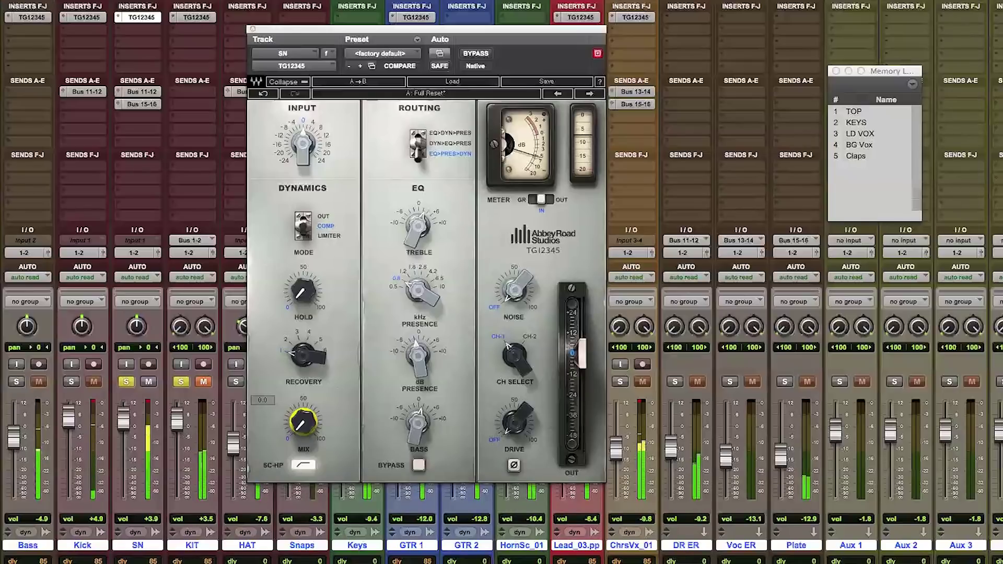
drag(305, 429, 305, 397)
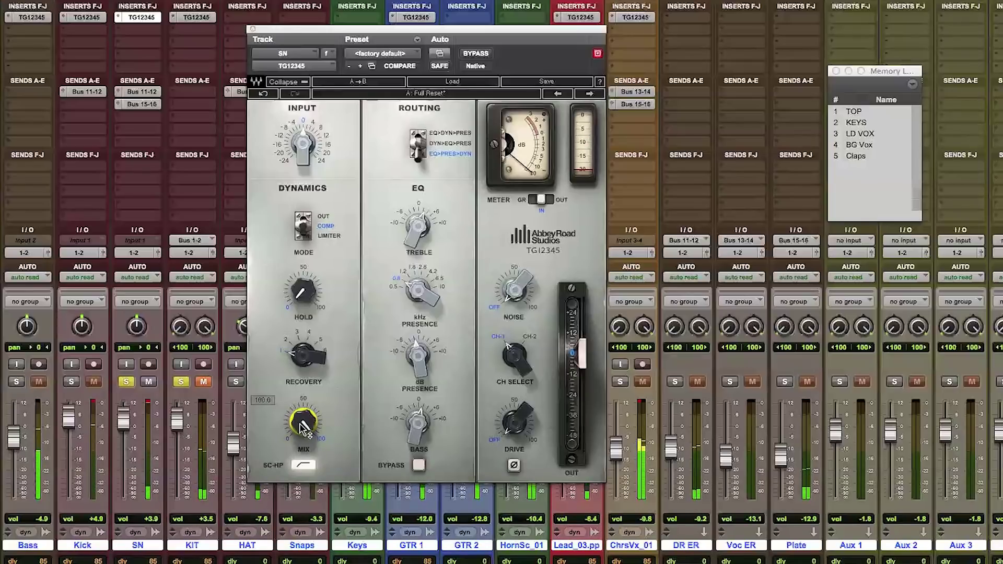
Lower the snare compressor's Mix to just below 25 and compare the processed snare with the plugin bypassed
drag(300, 424, 300, 449)
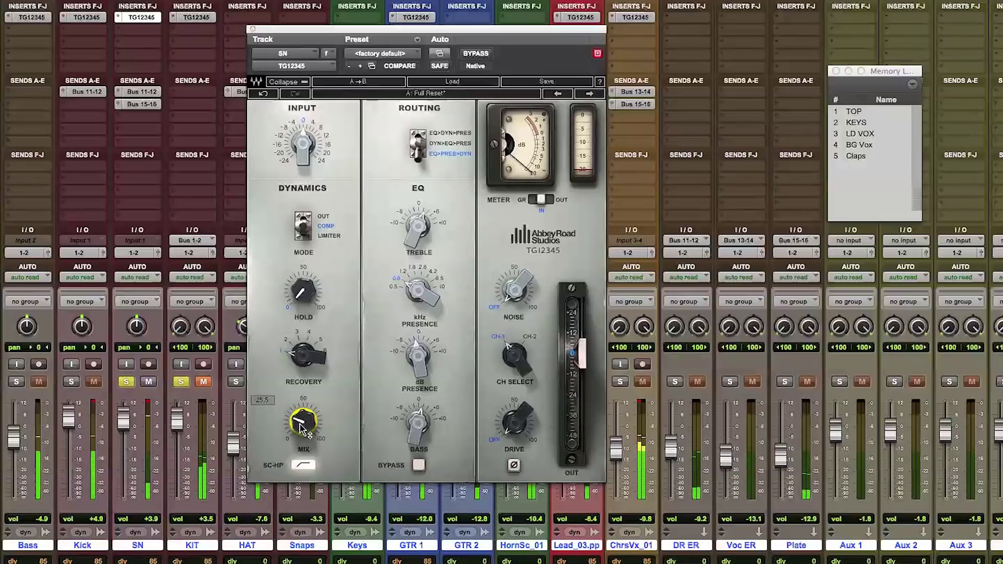
drag(302, 422, 302, 426)
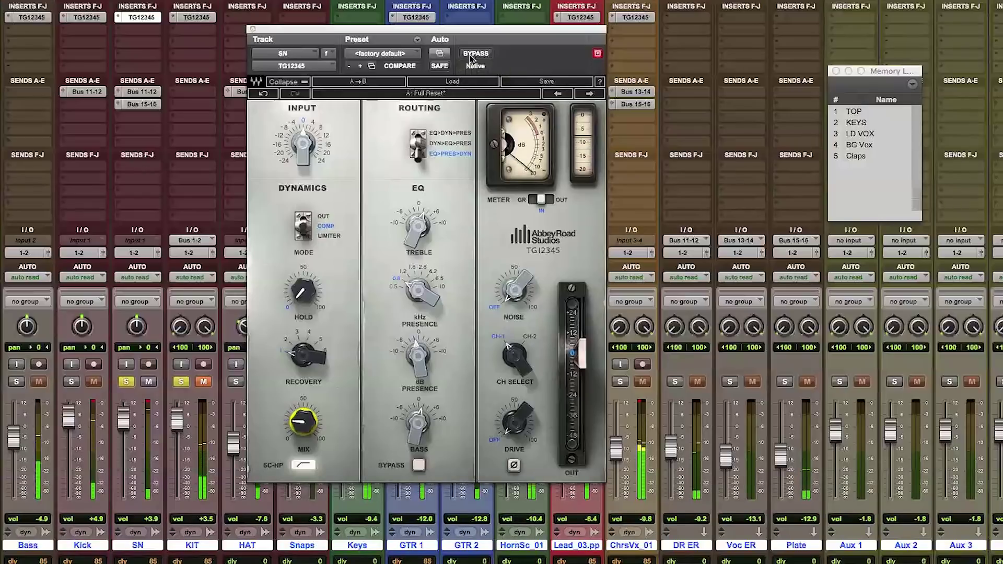
click(470, 55)
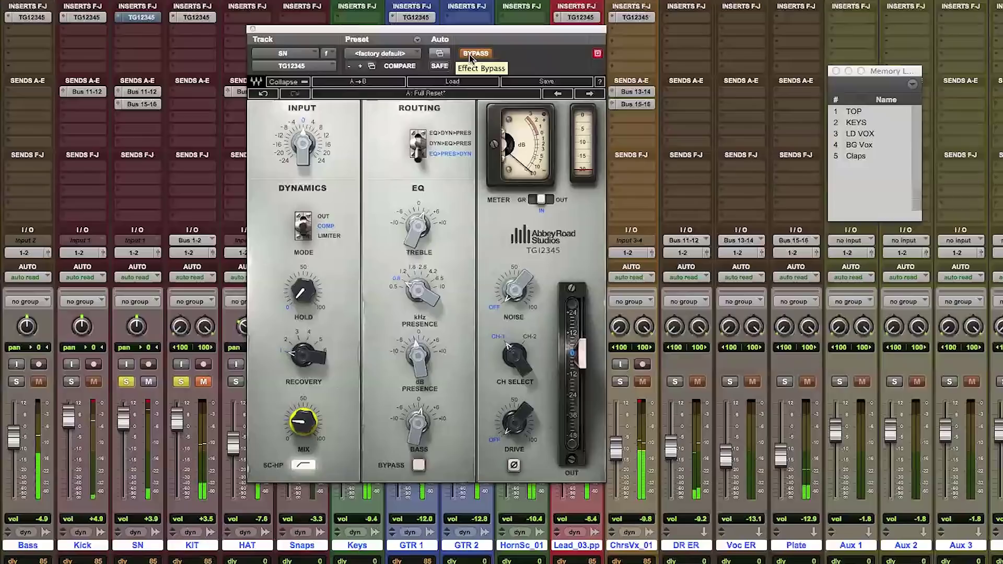
click(469, 54)
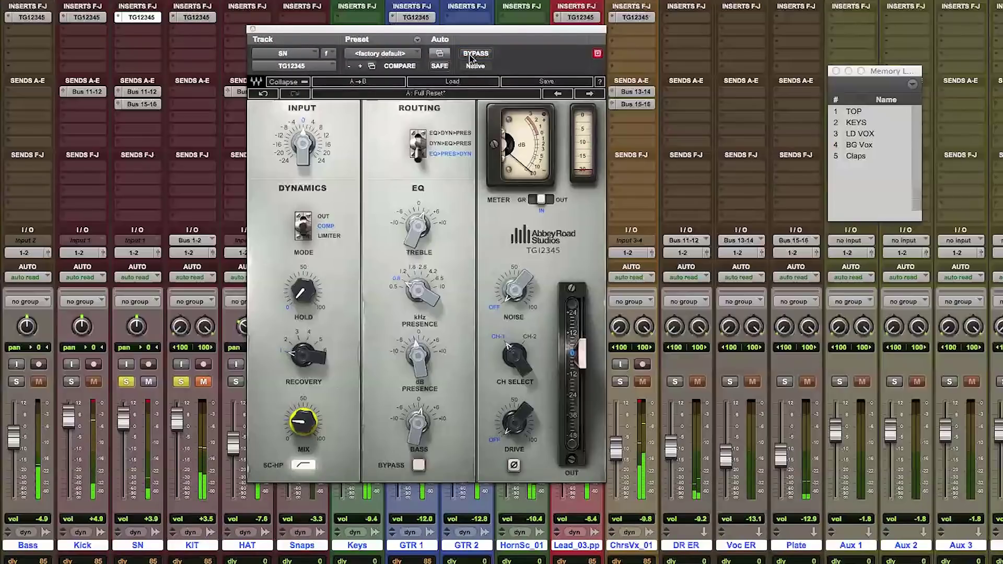
mouse_move(299, 428)
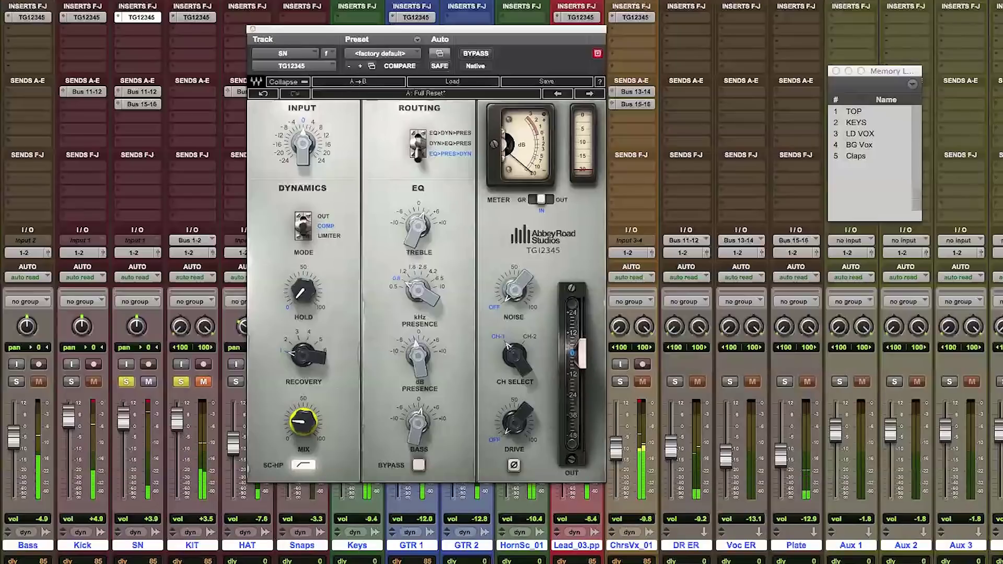
Lower the snare TG12345's output fader slightly to match levels, and use the effect bypass to compare again
click(584, 360)
drag(584, 360, 584, 363)
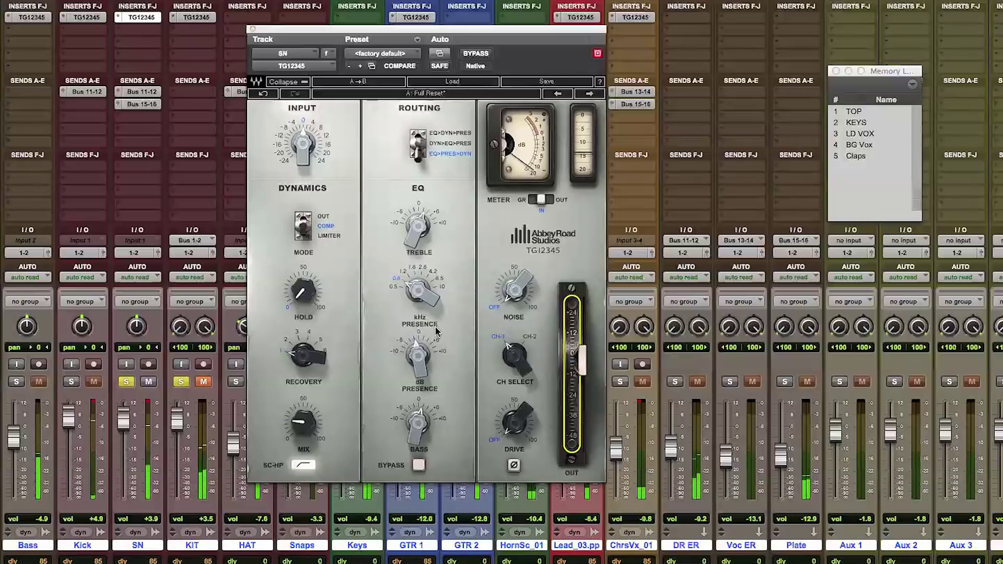
drag(579, 363, 580, 365)
click(474, 54)
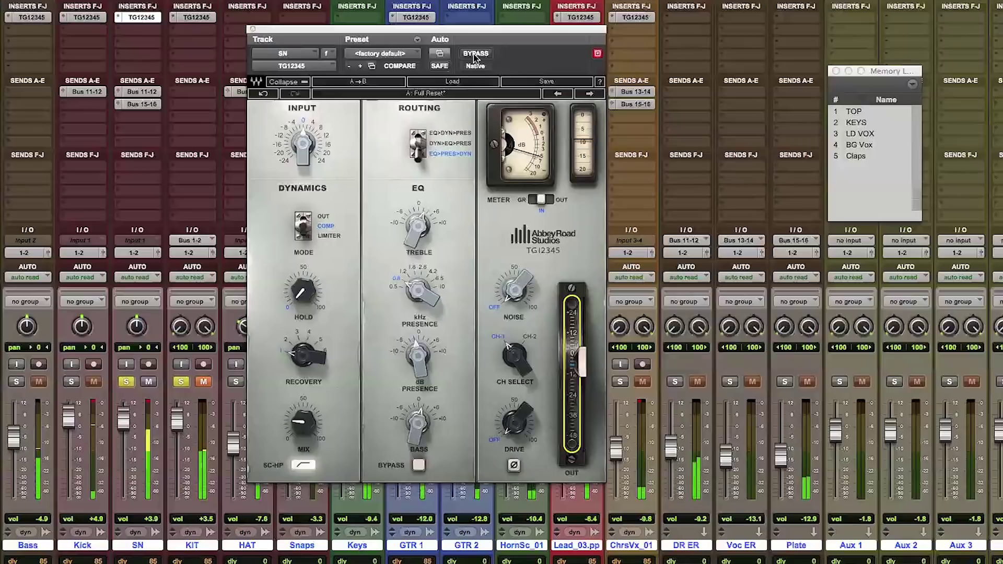
Solo the kick along with the snare and lower the kick's channel fader to +3.5
click(475, 53)
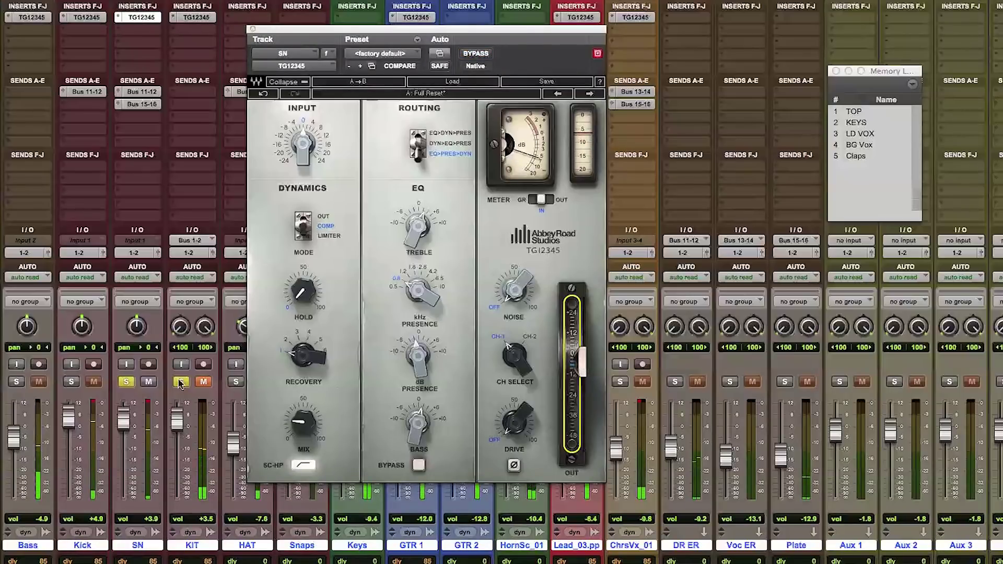
click(72, 382)
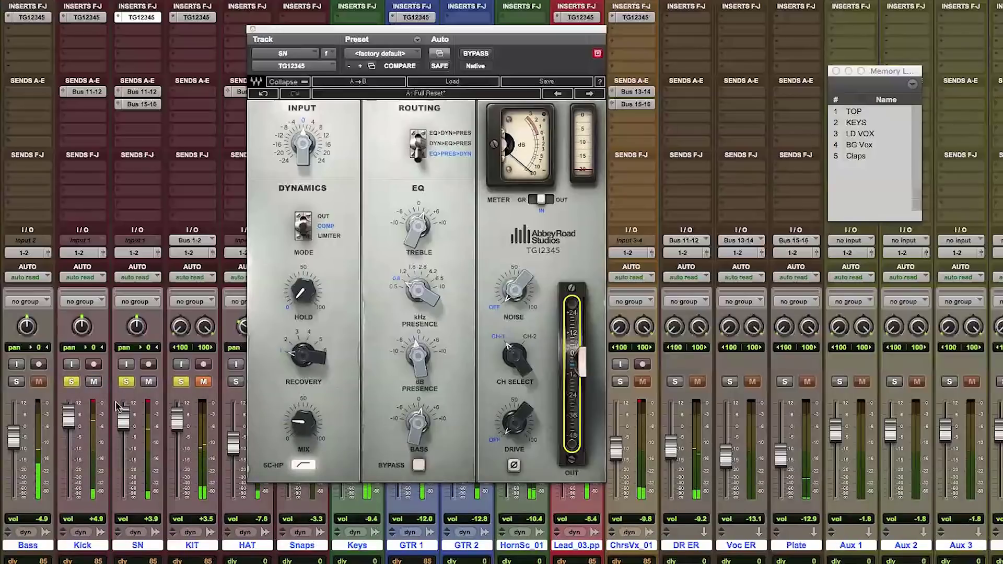
drag(69, 417, 72, 428)
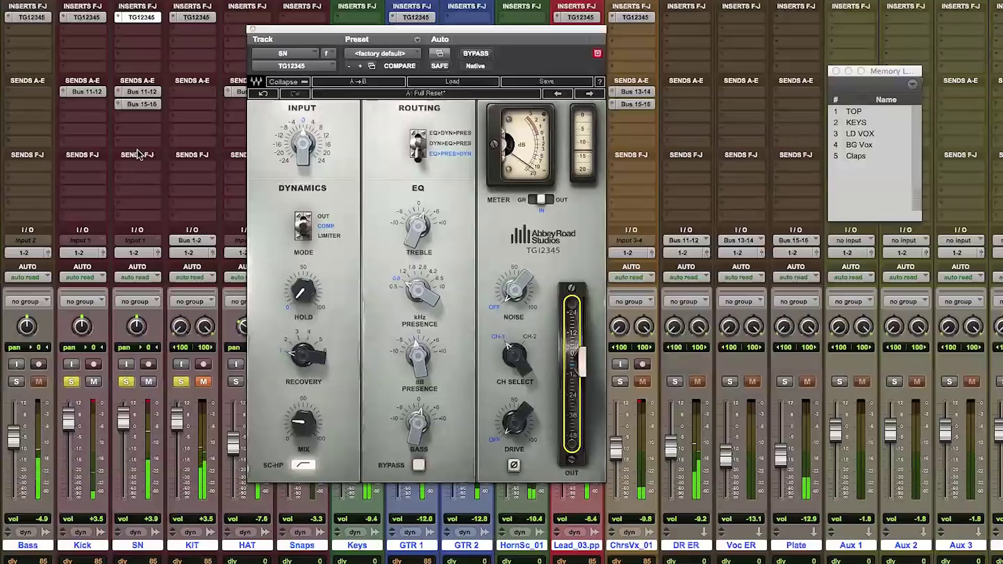
In the kick's TG12345, lower the compressor's Hold to about 30 and its Mix to just below 50
click(85, 18)
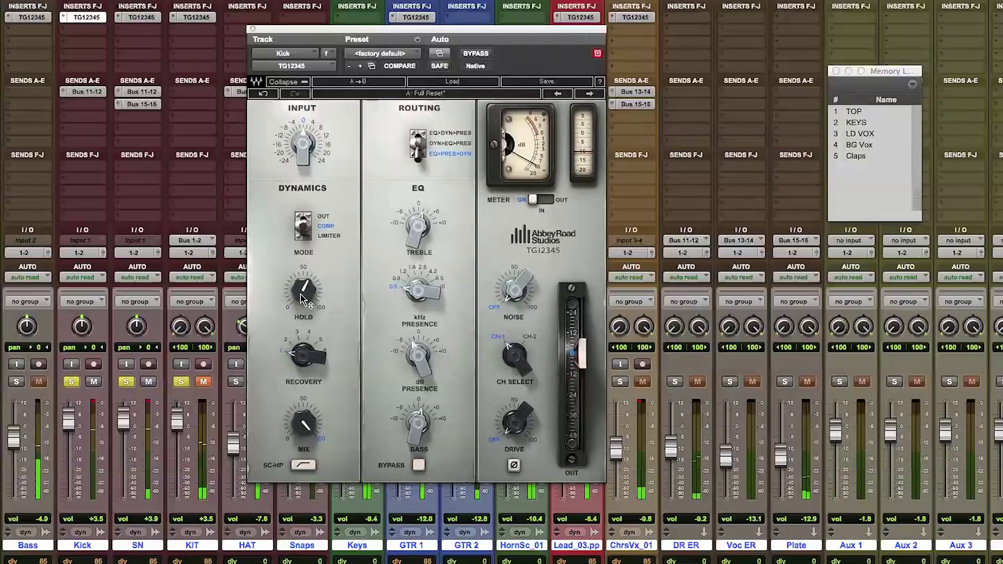
mouse_move(300, 296)
mouse_down()
mouse_move(300, 286)
mouse_move(300, 302)
mouse_up()
drag(303, 423, 303, 448)
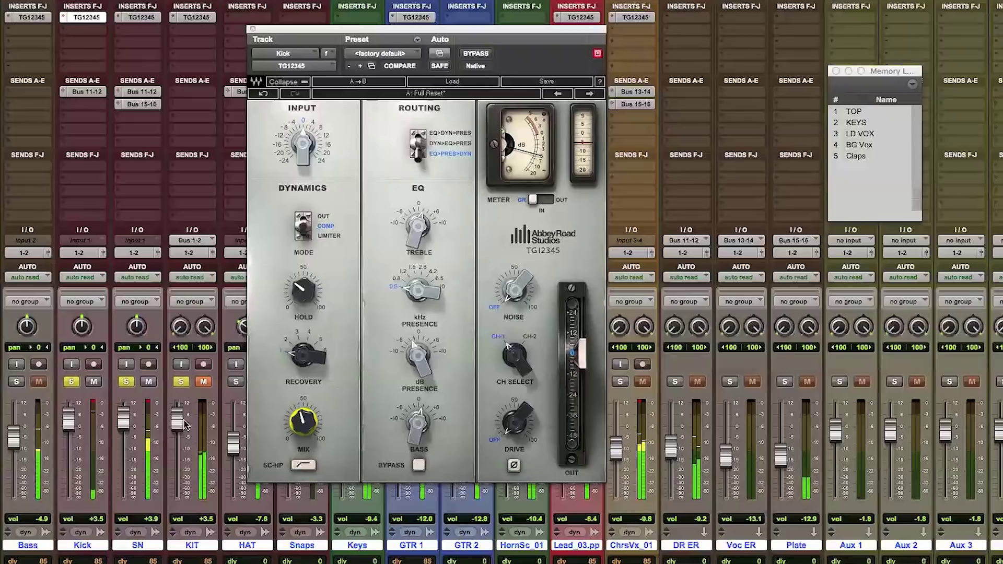
Unmute the KIT track and set its TG12345 dynamics to COMP with the sidechain high-pass filter engaged
click(204, 382)
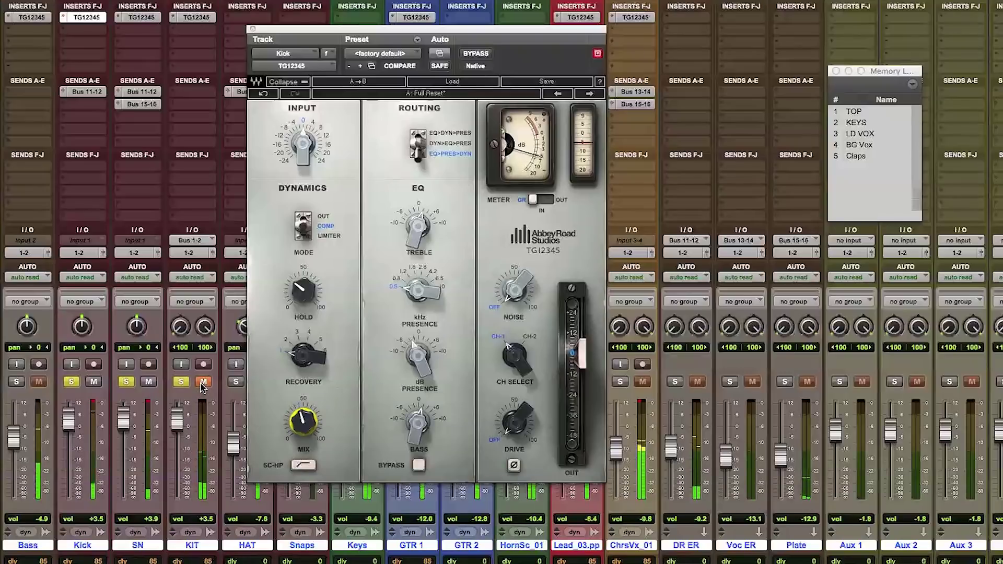
click(192, 18)
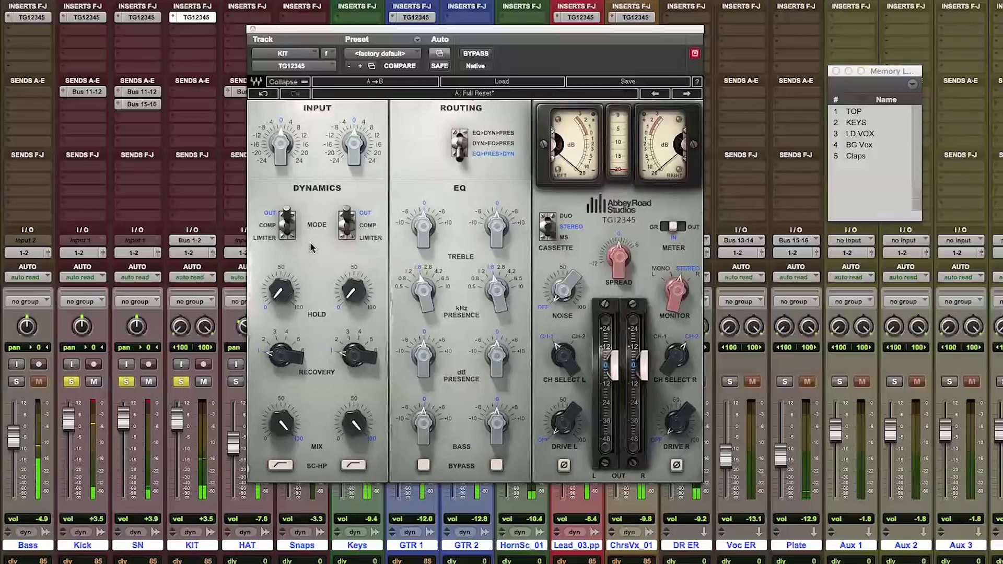
click(270, 227)
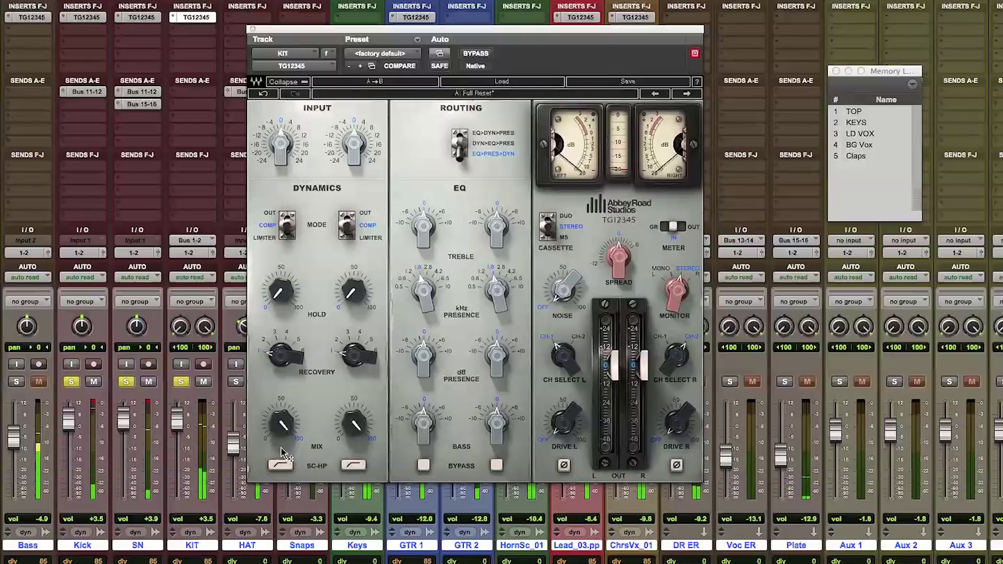
click(281, 468)
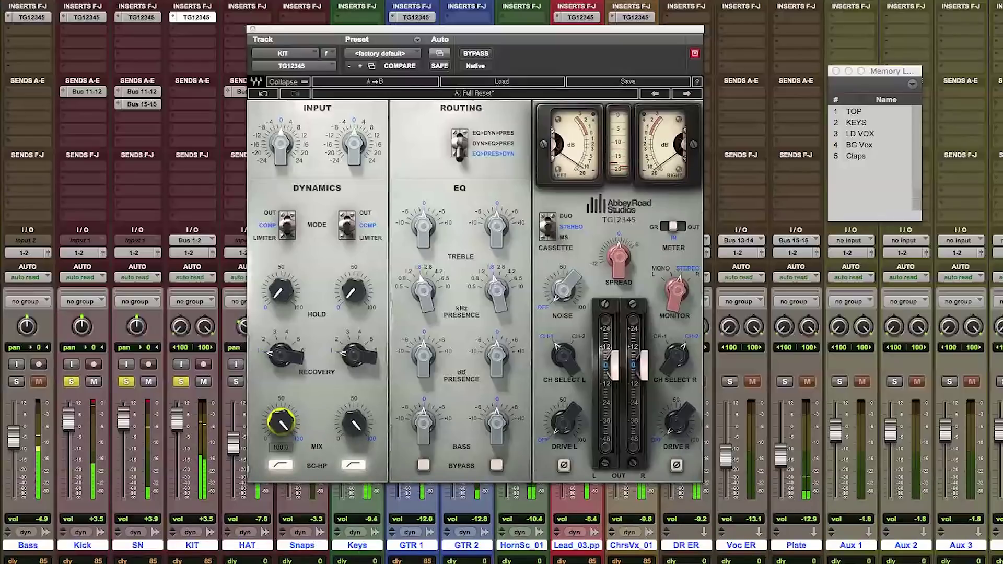
Lower the kit compressor's Mix to about 25, trying Recovery at 2 before returning it to 1
drag(281, 424, 280, 473)
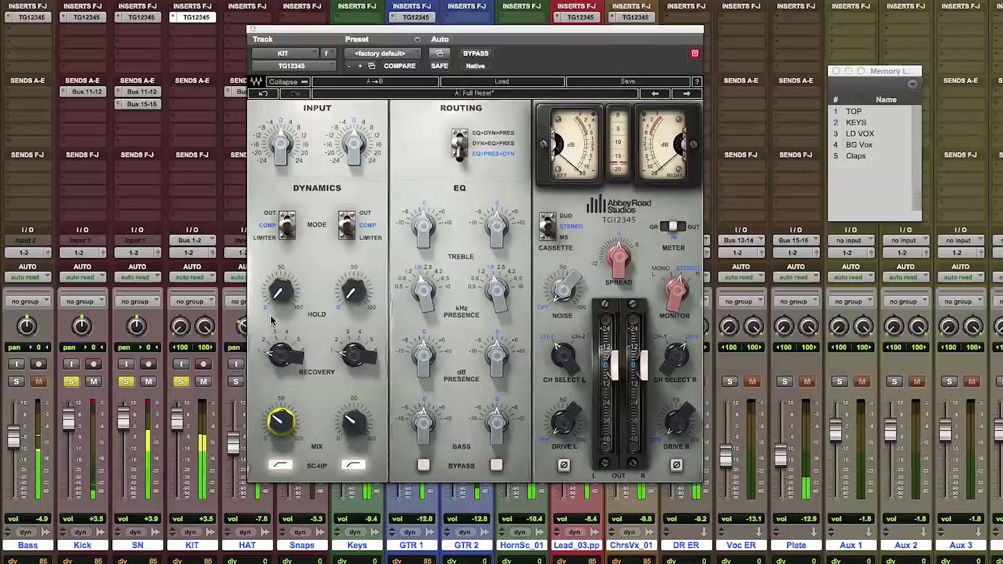
click(264, 345)
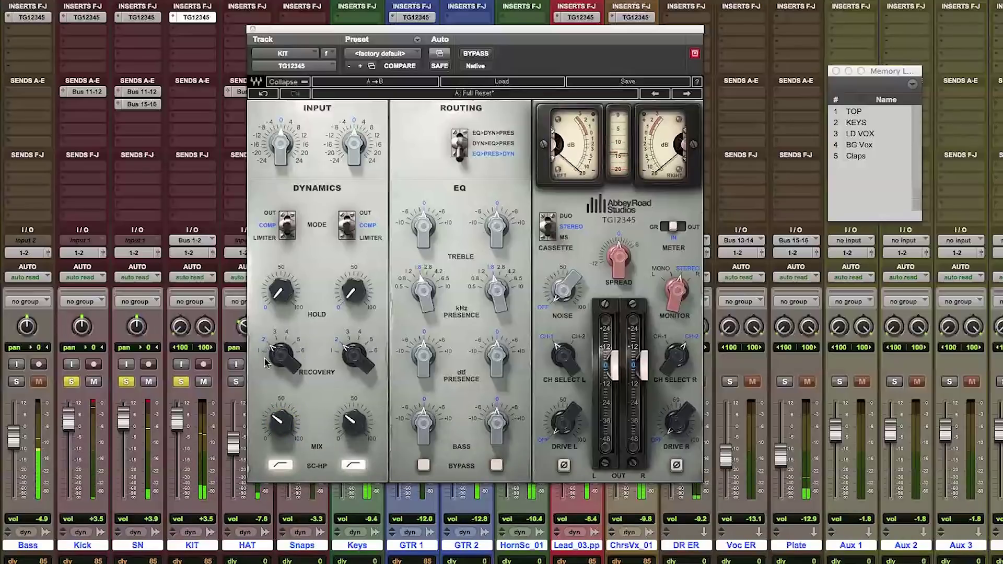
drag(280, 421, 280, 422)
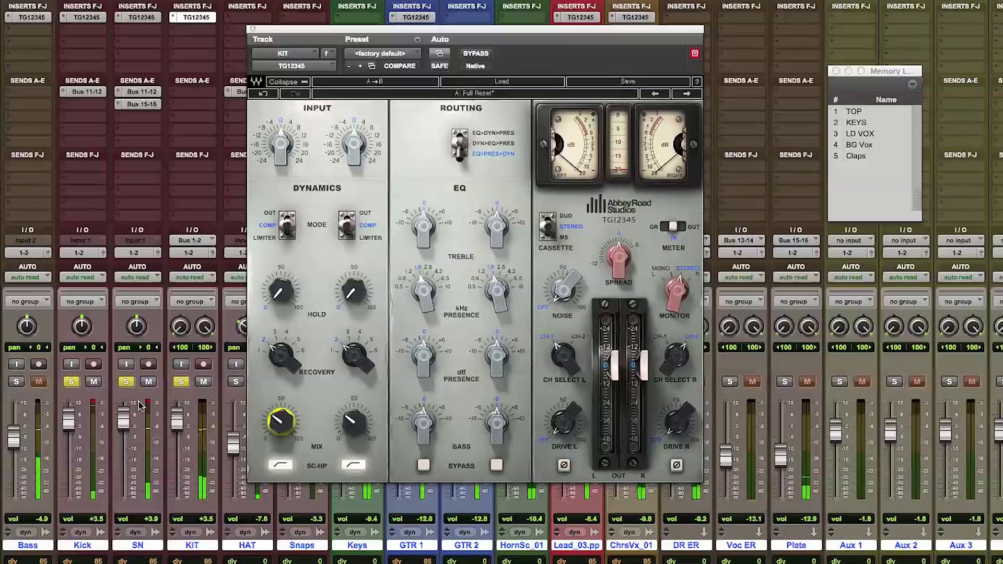
click(260, 353)
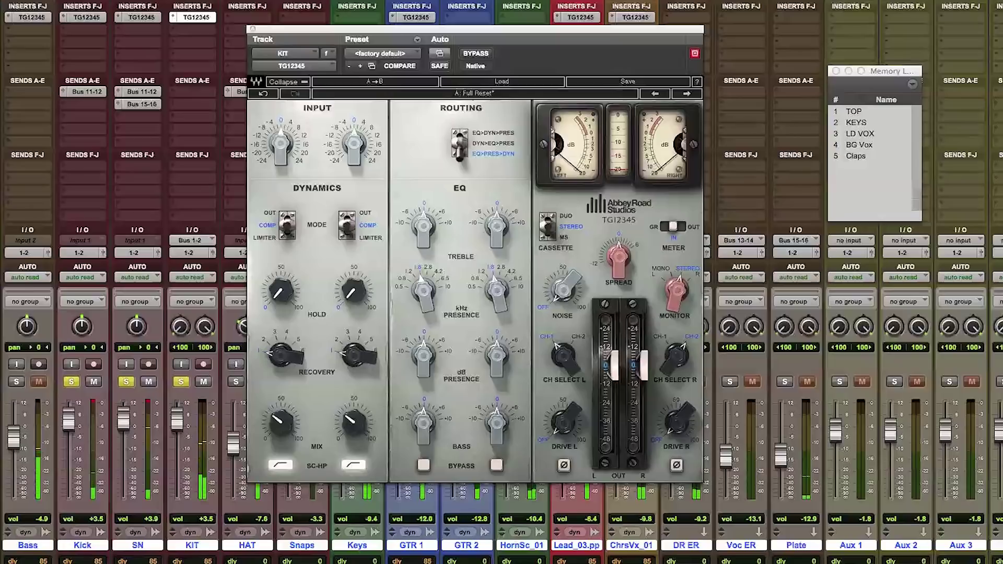
drag(281, 420, 280, 426)
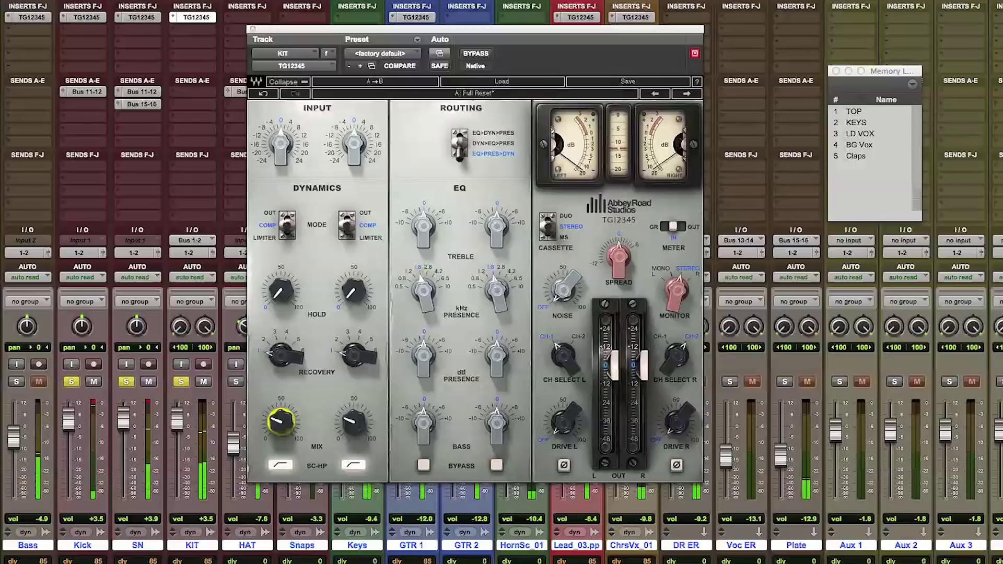
Lower the kit TG12345's output faders to -4.2 and toggle the plugin bypass to compare the sound
drag(615, 366, 614, 372)
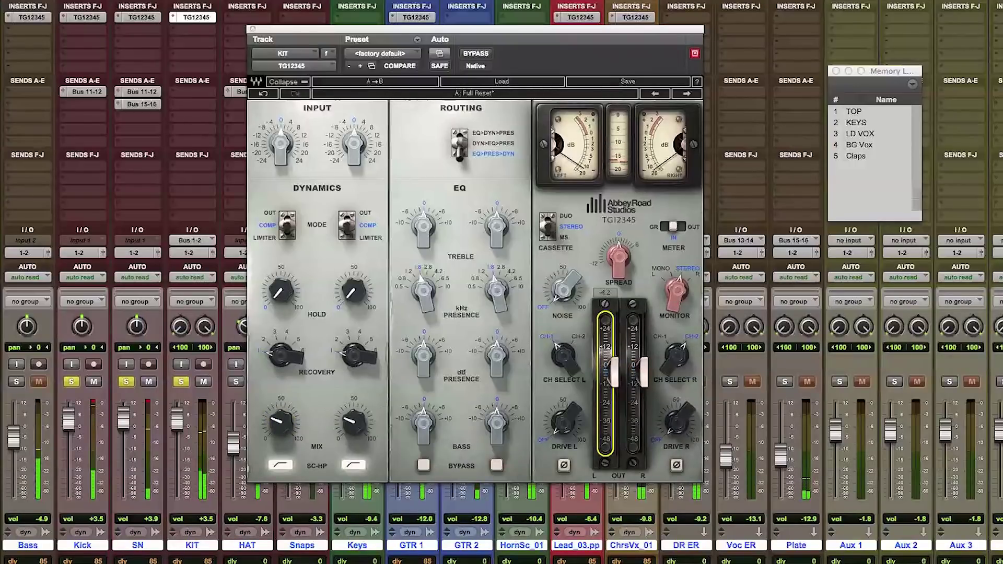
click(476, 54)
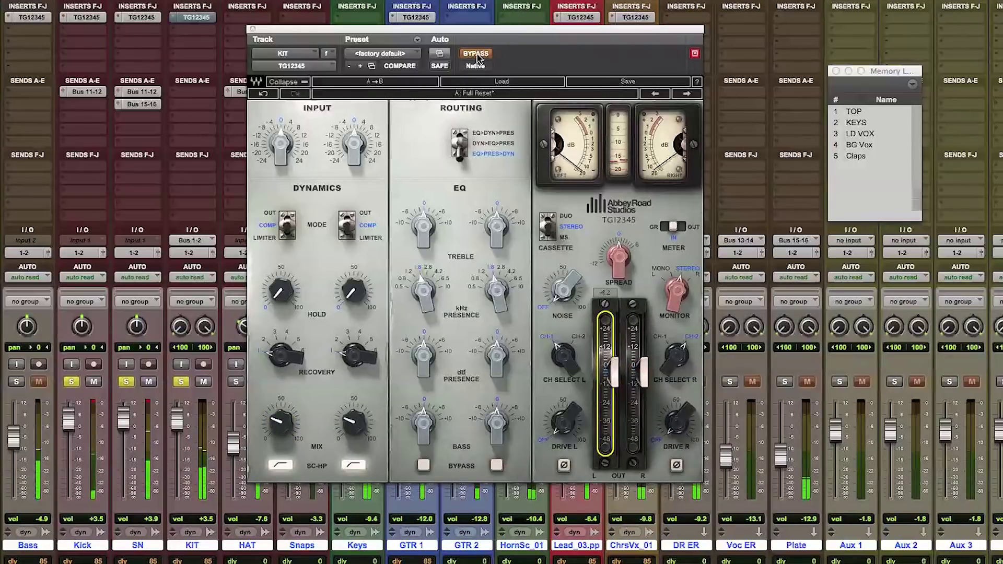
click(476, 55)
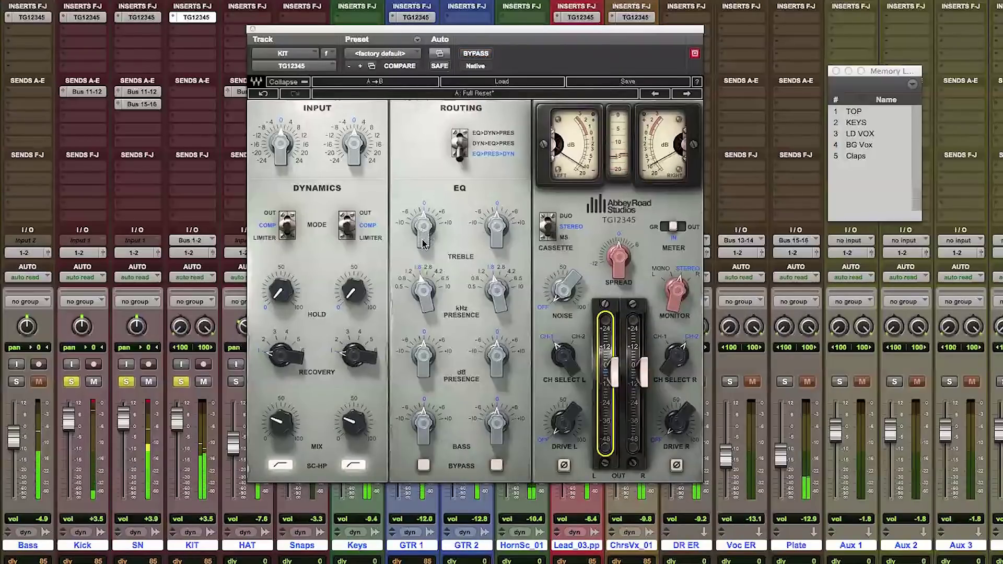
Boost the kit's treble slightly and cut its presence by about 2 dB, trying 0.8 kHz before settling on 0.5 kHz
click(427, 238)
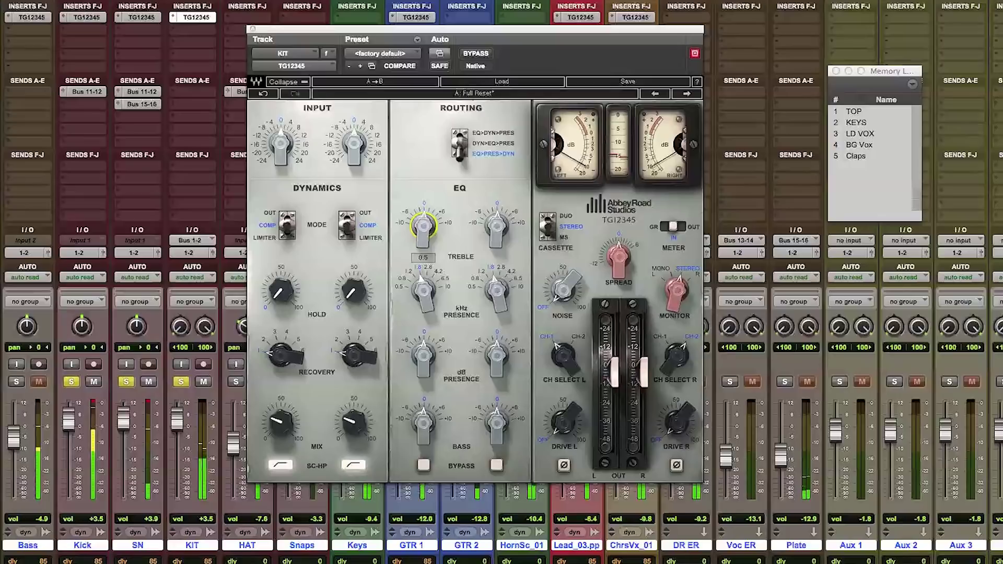
drag(426, 235, 424, 228)
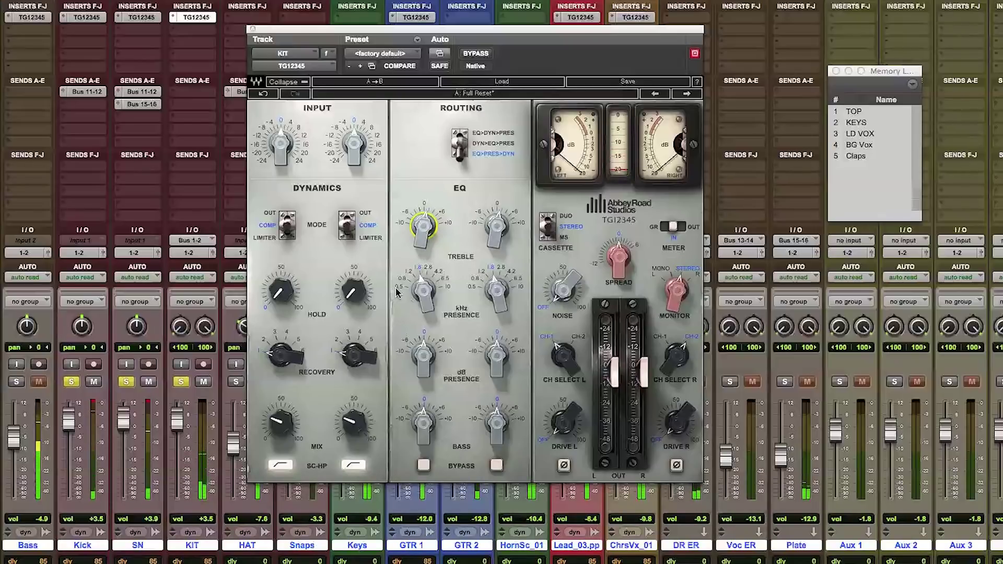
click(400, 280)
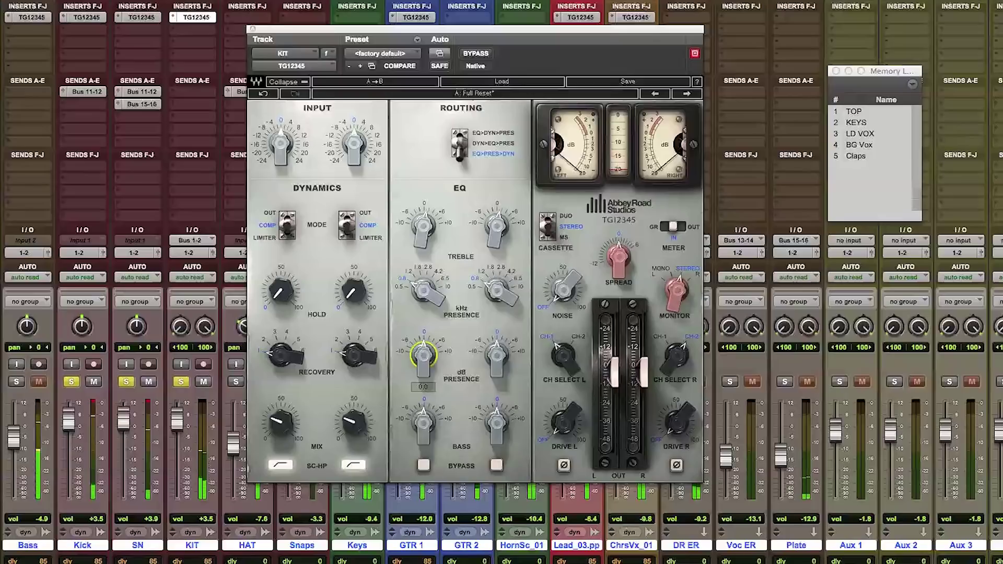
drag(423, 356, 423, 366)
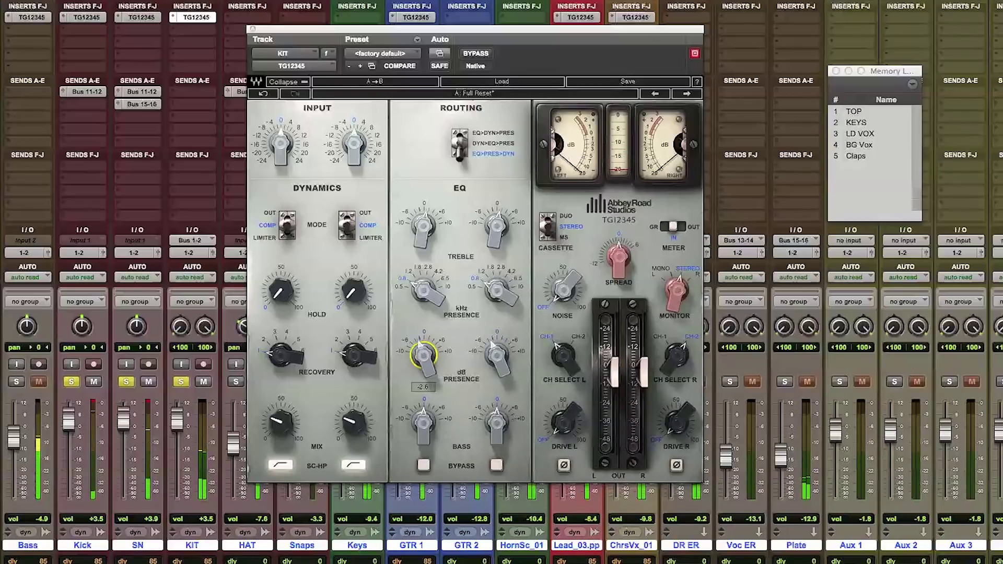
click(399, 287)
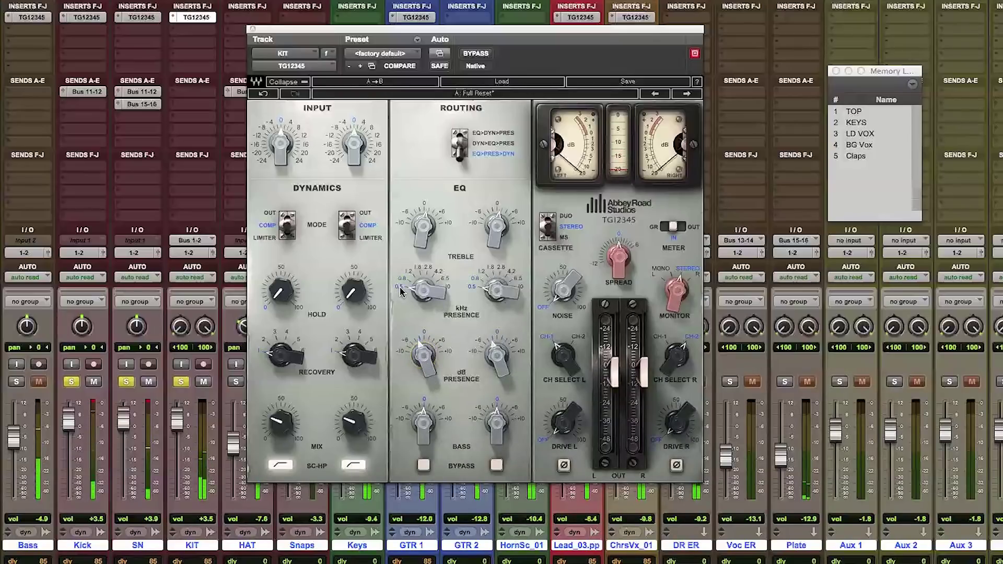
mouse_move(418, 342)
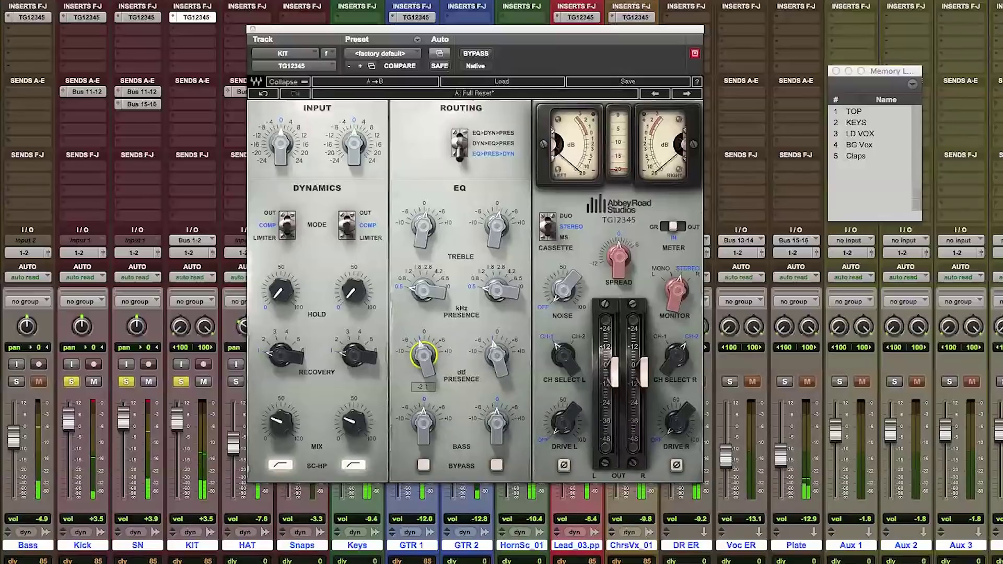
drag(424, 355, 423, 356)
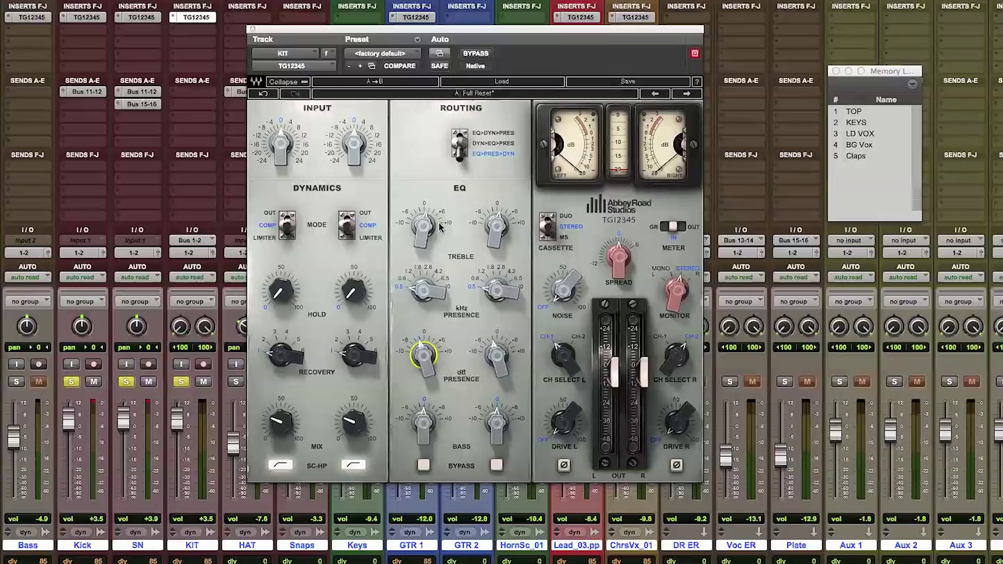
Take the snare and kick out of solo and lower the KIT channel fader to +3.2
click(126, 382)
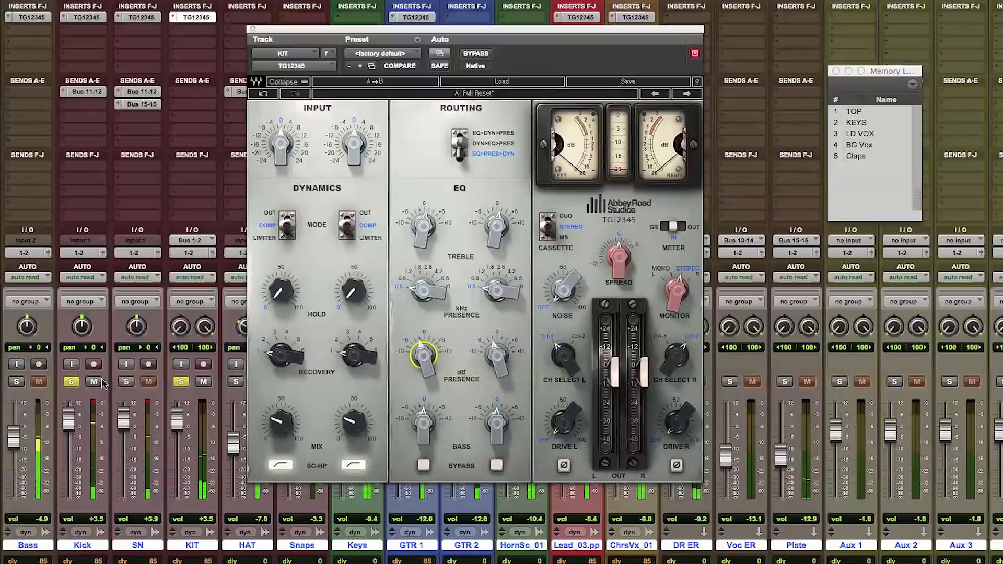
click(71, 382)
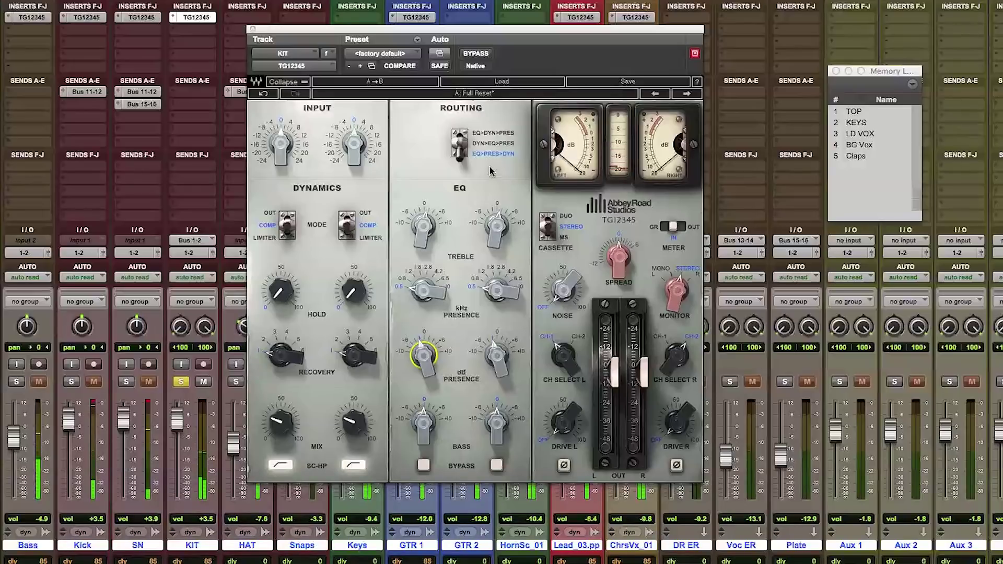
drag(178, 430, 178, 428)
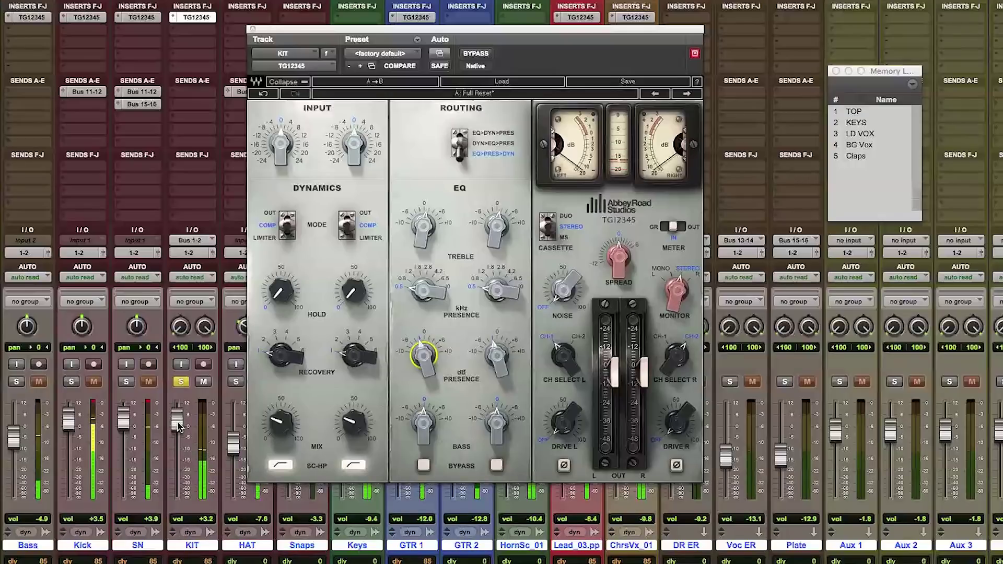
Compare the kit TG12345's three routing orders, ending on EQ>DYN>PRES
click(485, 148)
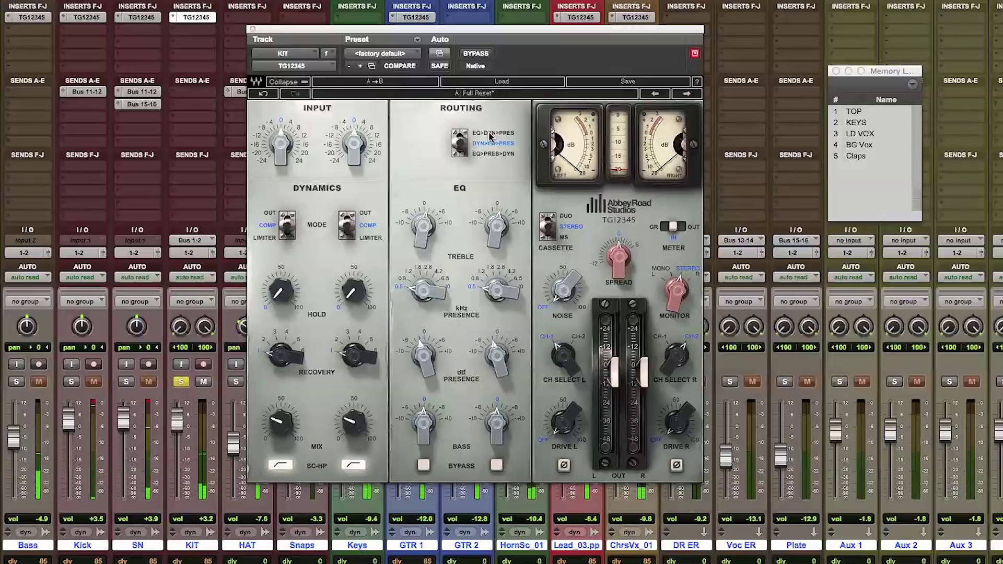
click(491, 134)
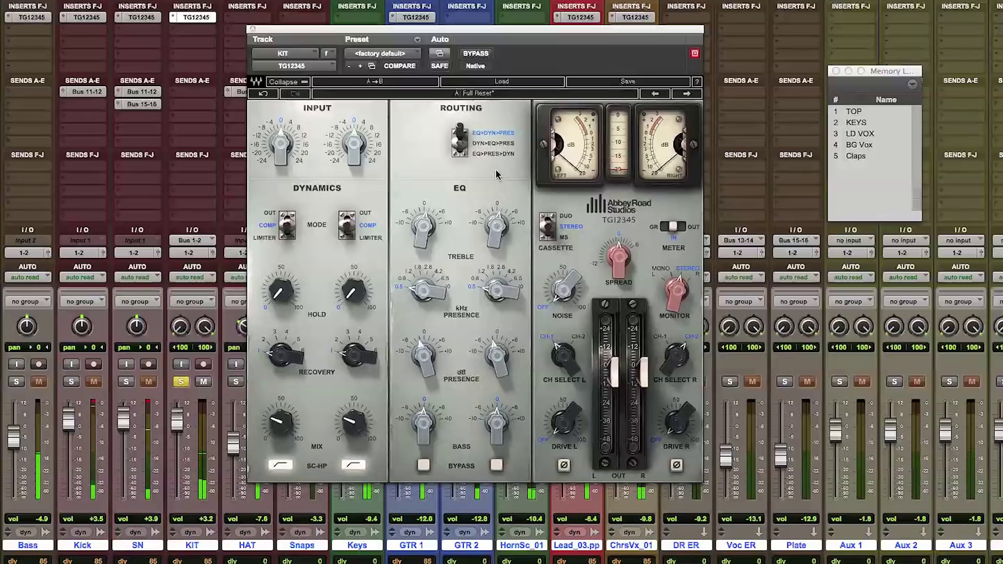
click(460, 147)
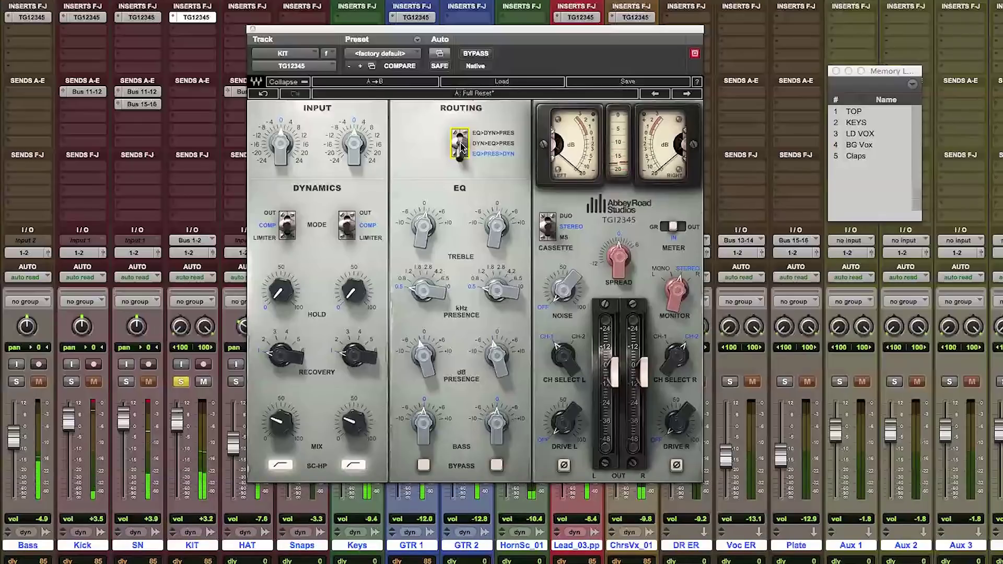
click(460, 144)
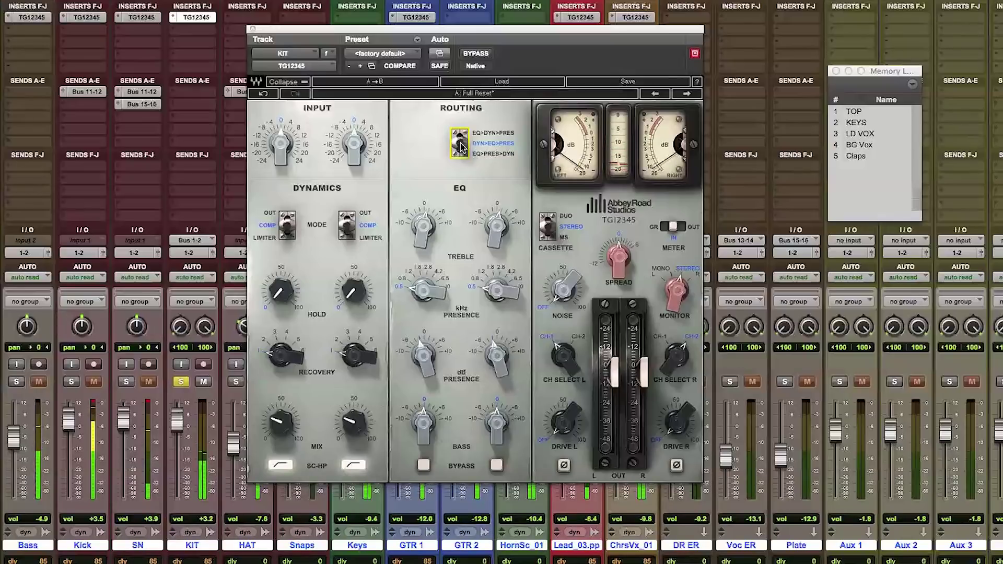
click(460, 145)
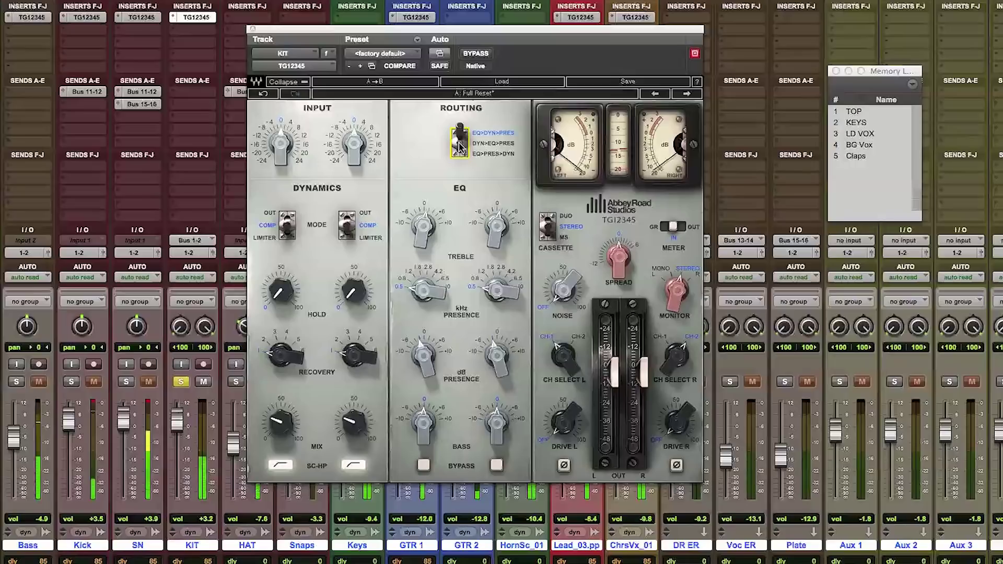
click(459, 148)
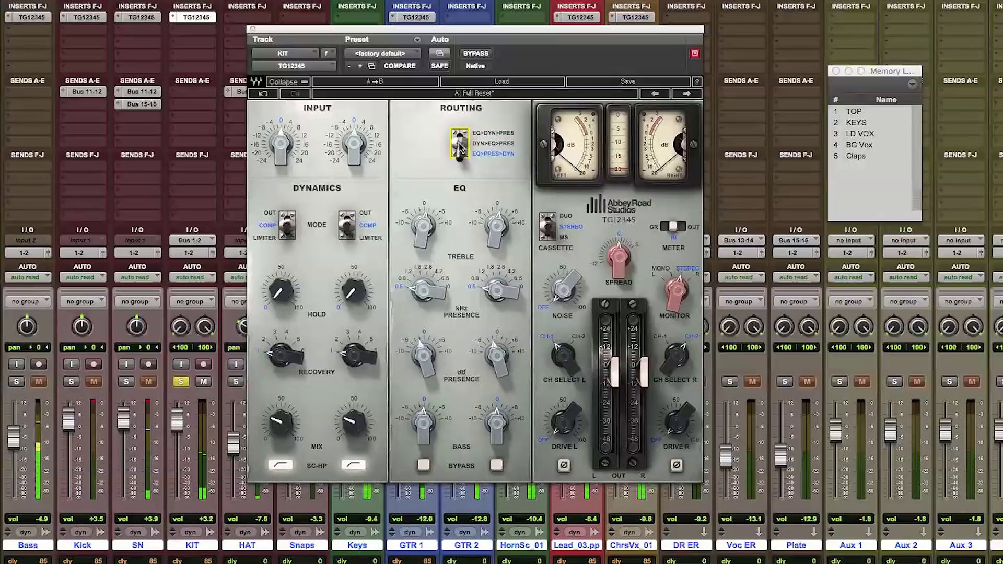
click(460, 148)
click(459, 148)
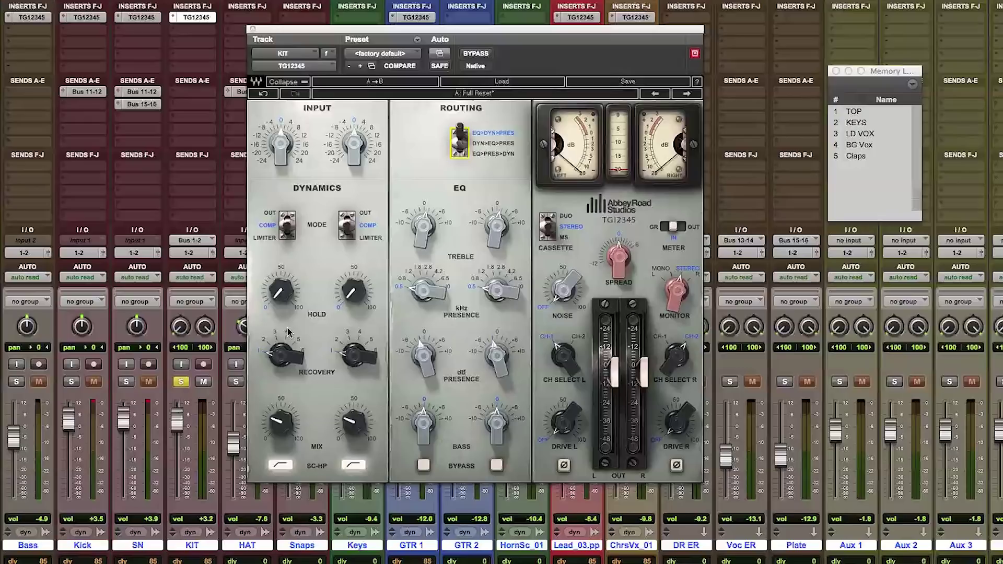
Solo the snare and kick again so they play together with the kit
click(126, 382)
click(71, 382)
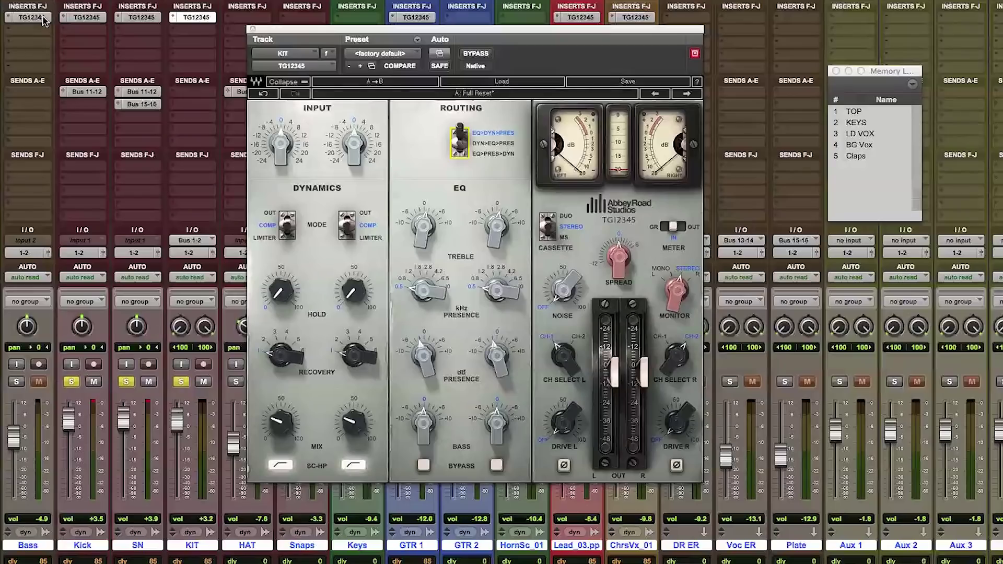
Open the Bass track's TG12345, solo the bass, and take the kick, snare and kit out of solo
click(44, 18)
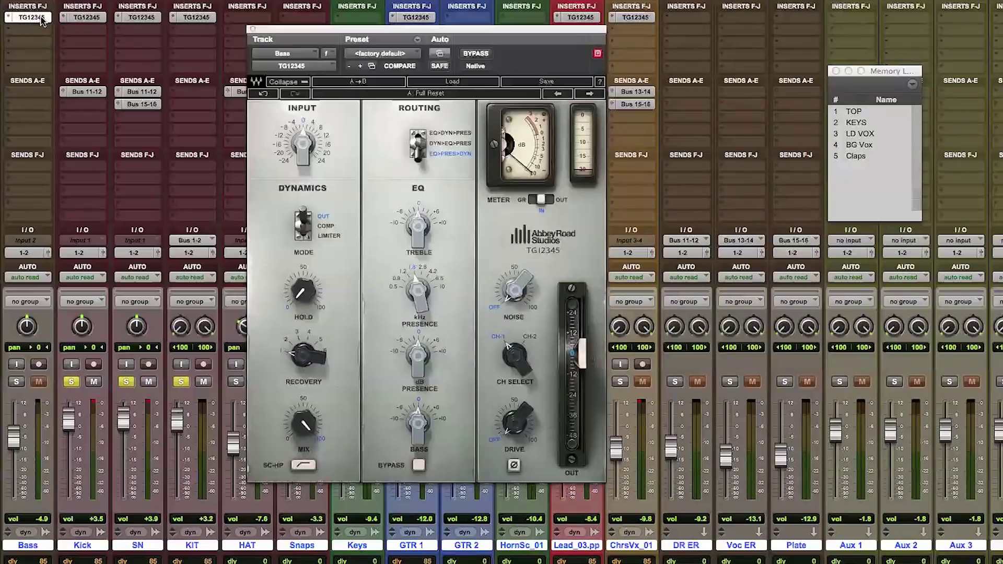
click(17, 382)
click(72, 382)
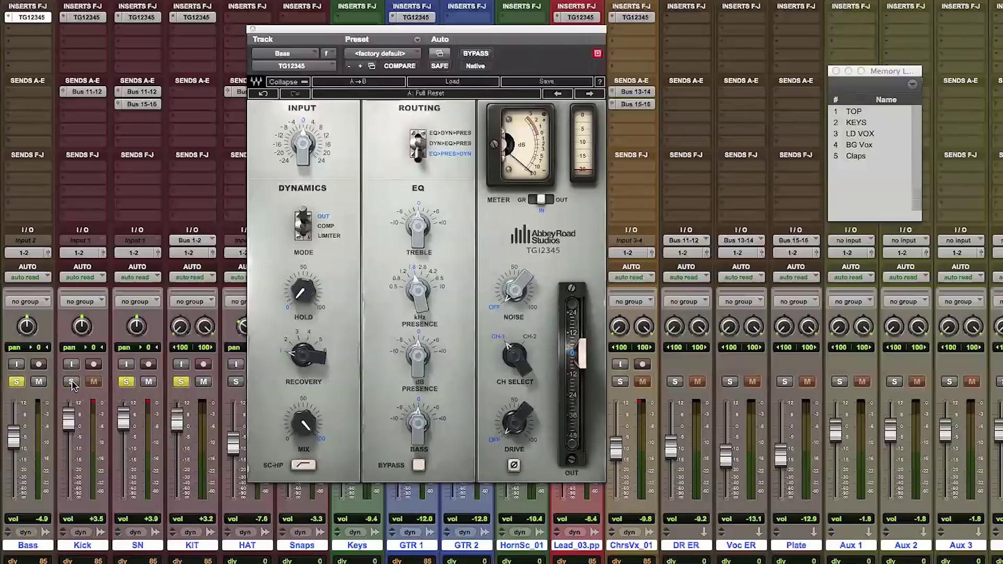
click(130, 383)
click(181, 383)
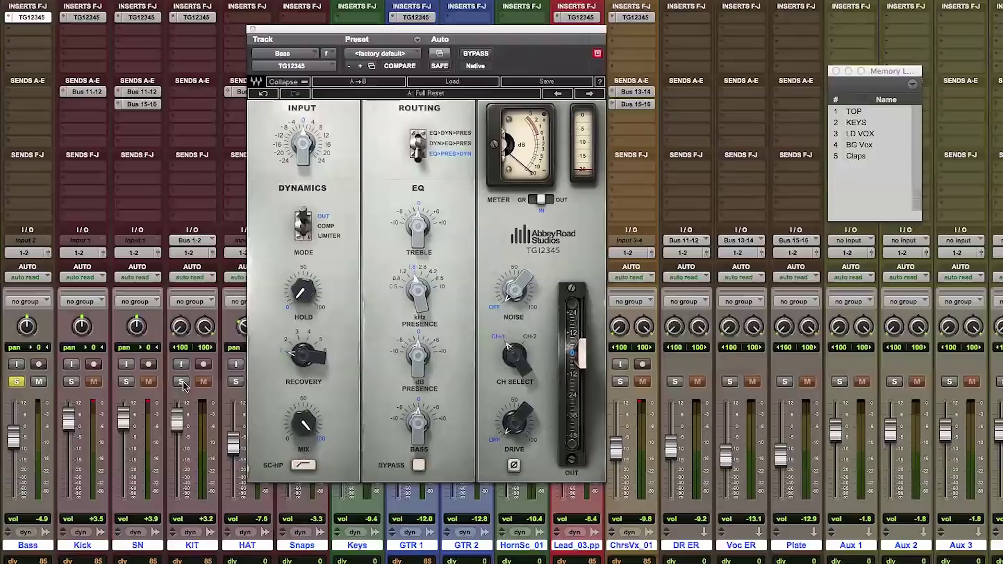
Compare the bass TG12345's CH-1 and CH-2 channel models, ending on CH-2
mouse_move(303, 265)
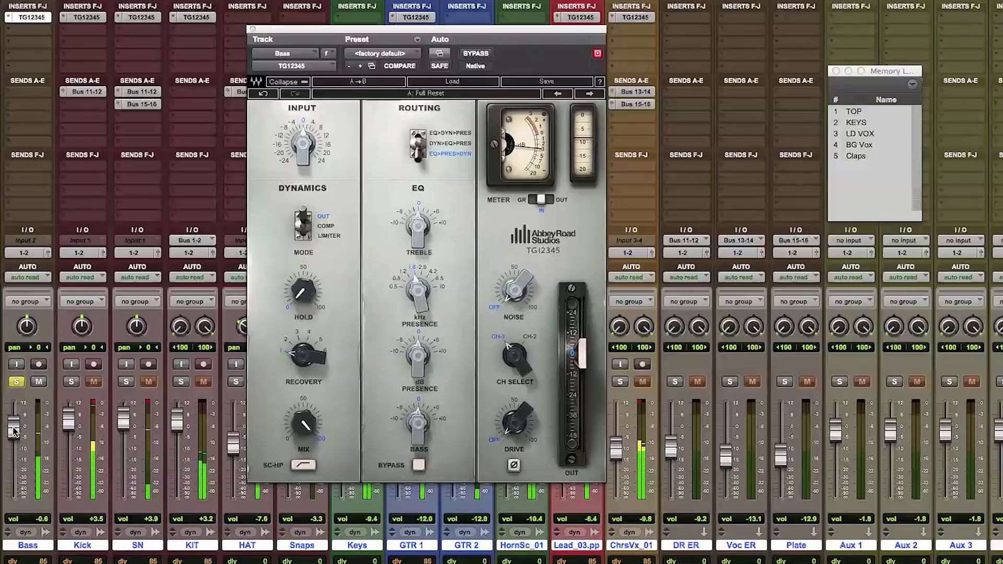
click(531, 338)
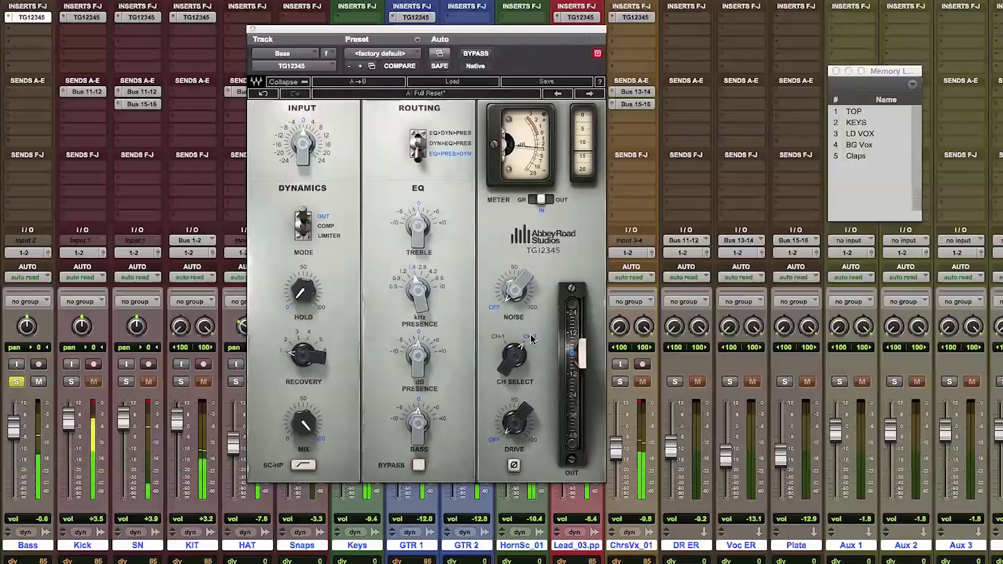
click(498, 338)
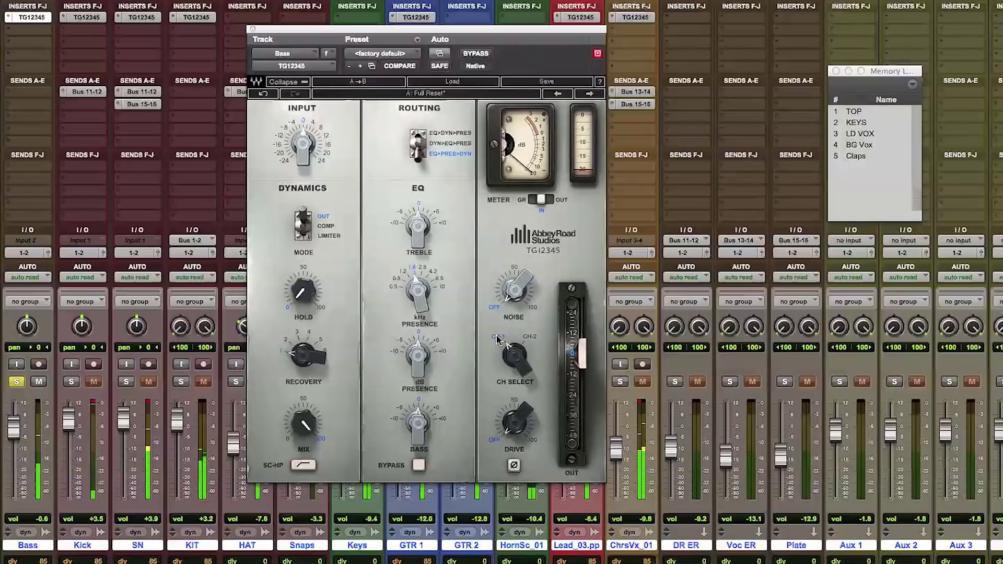
click(531, 339)
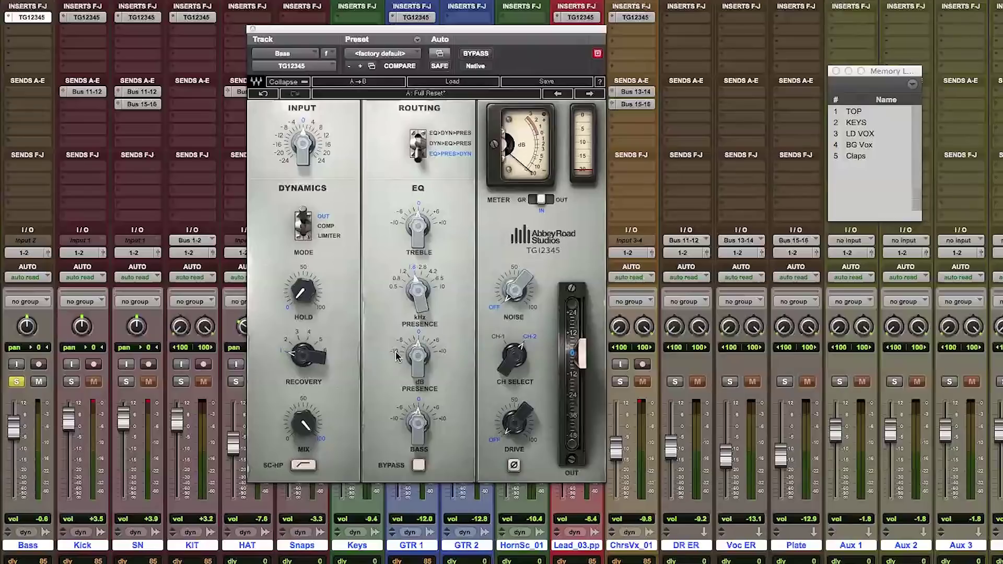
Boost the bass EQ by nearly 3 dB on the bass guitar, and try the presence frequency at 0.5 kHz
click(421, 422)
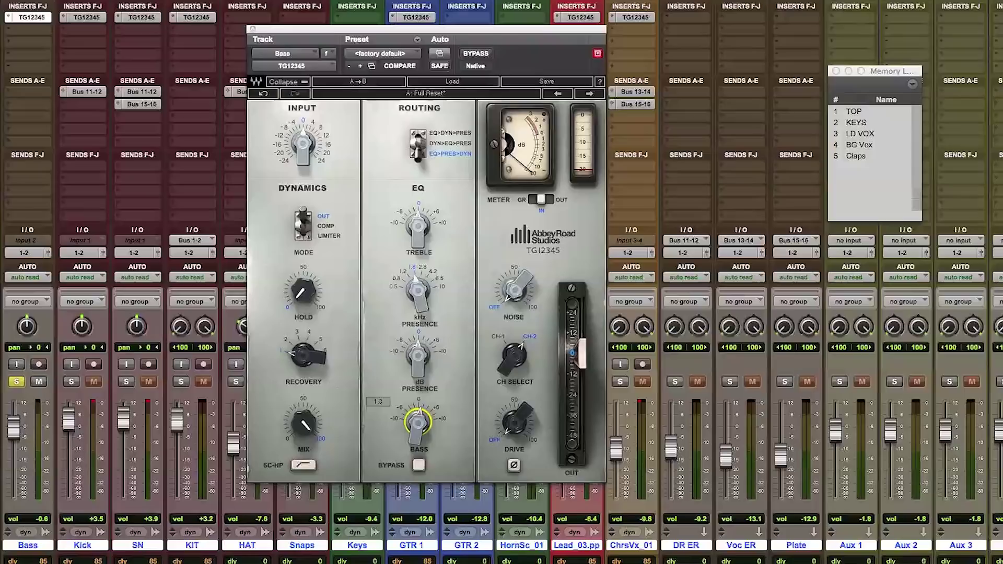
drag(421, 422, 421, 417)
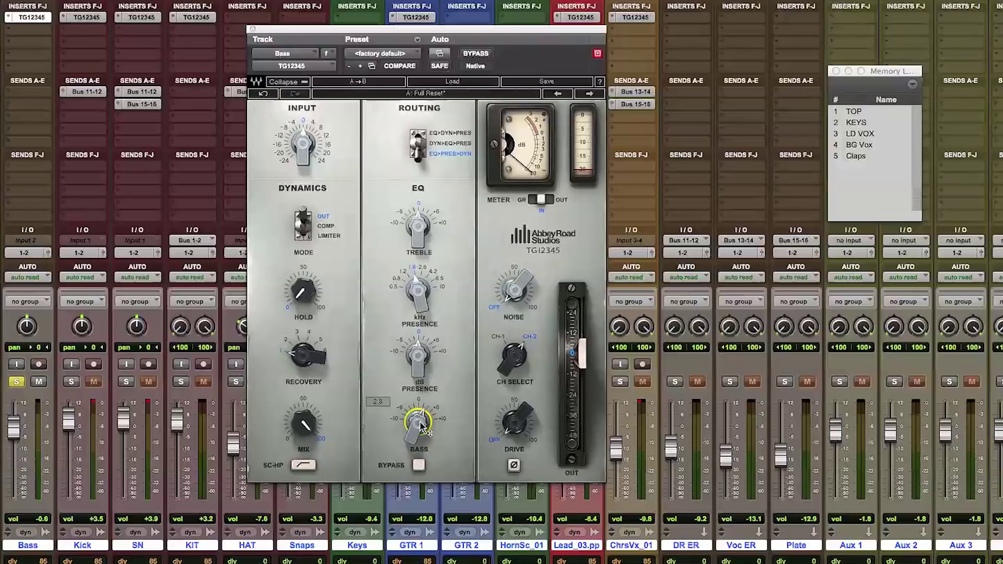
click(395, 290)
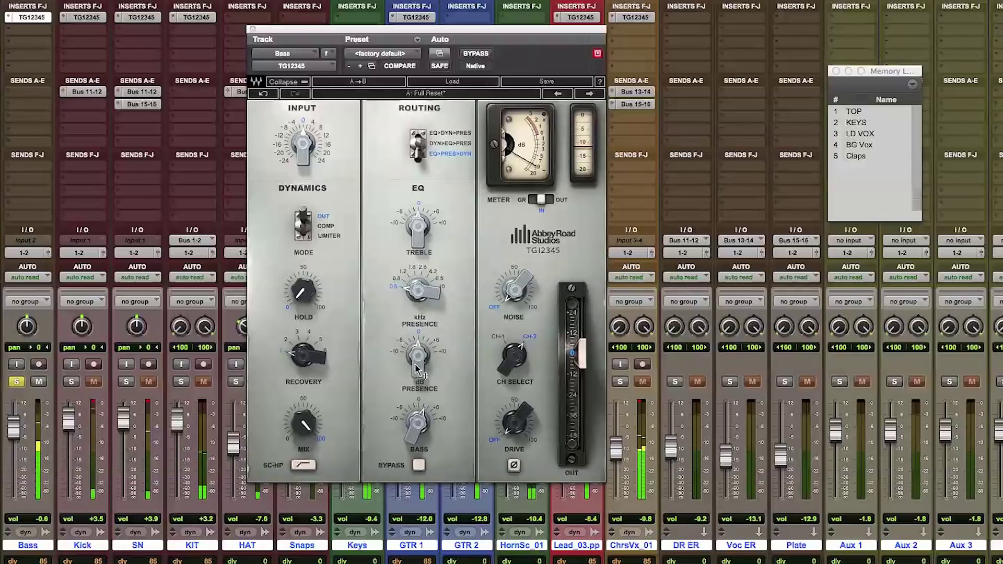
click(418, 422)
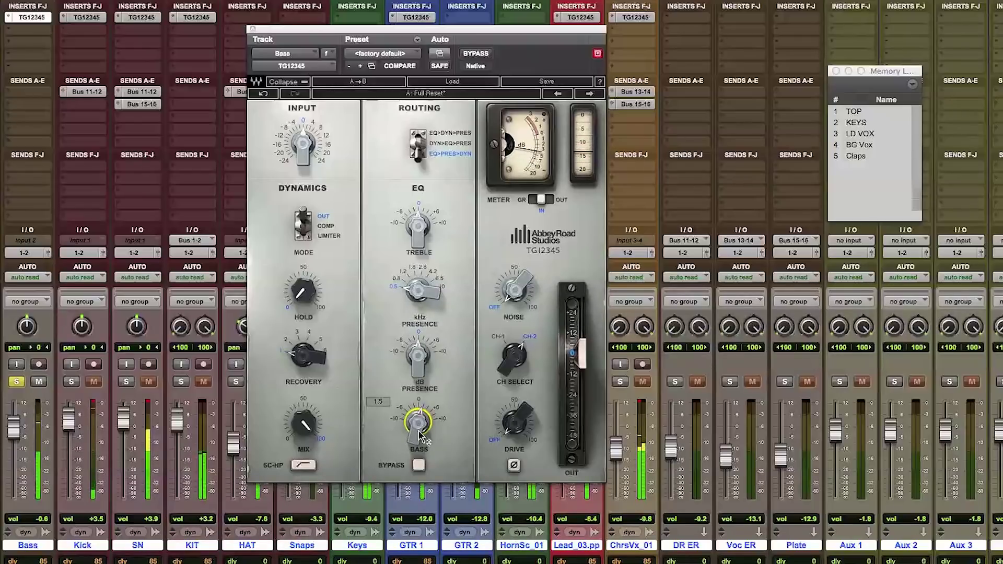
Set the bass guitar's presence frequency to 1.2 kHz and boost its presence slightly
click(400, 273)
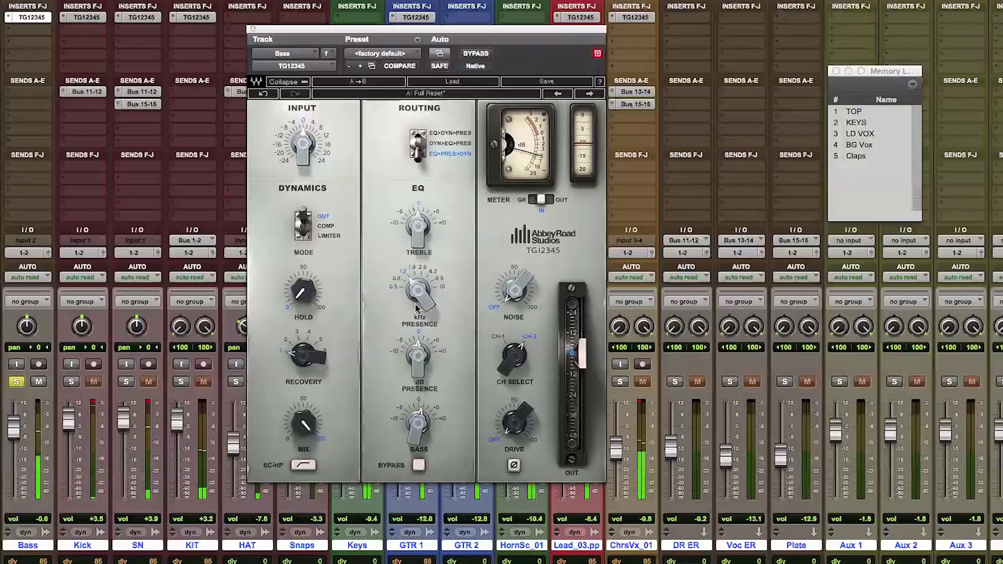
drag(432, 349, 425, 358)
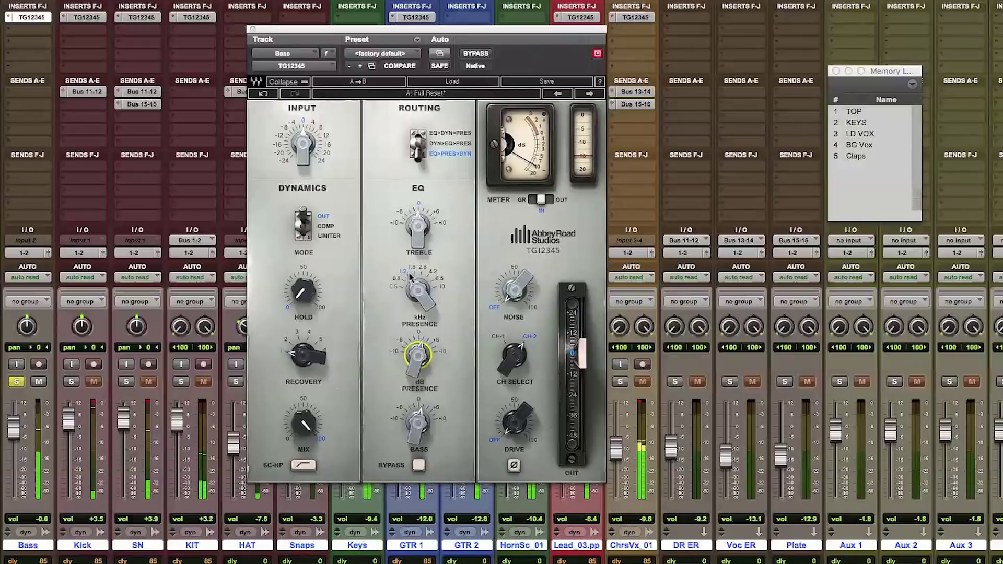
mouse_move(420, 231)
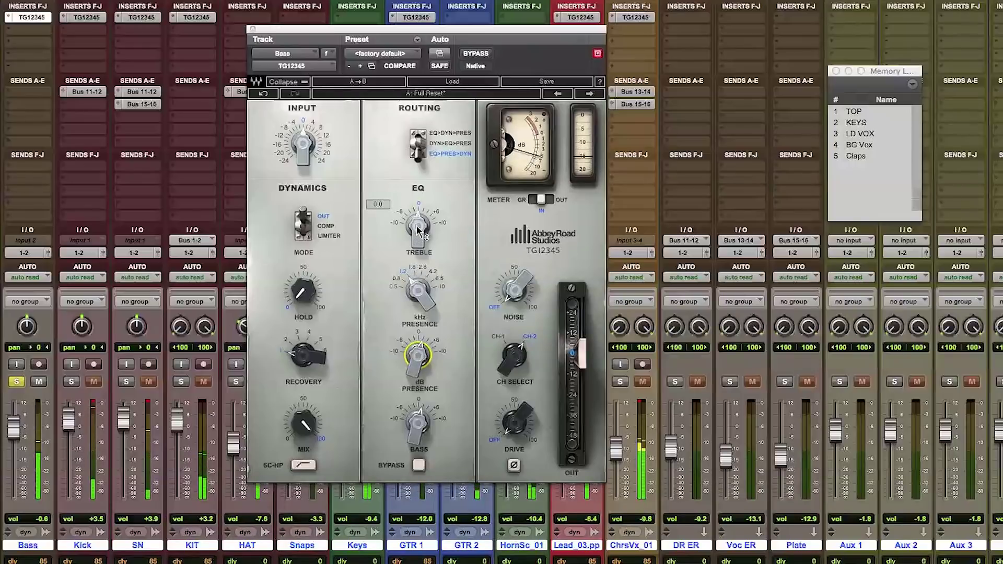
Switch the bass guitar's dynamics to limiter with recovery 3 and play the song from the TOP marker
click(330, 237)
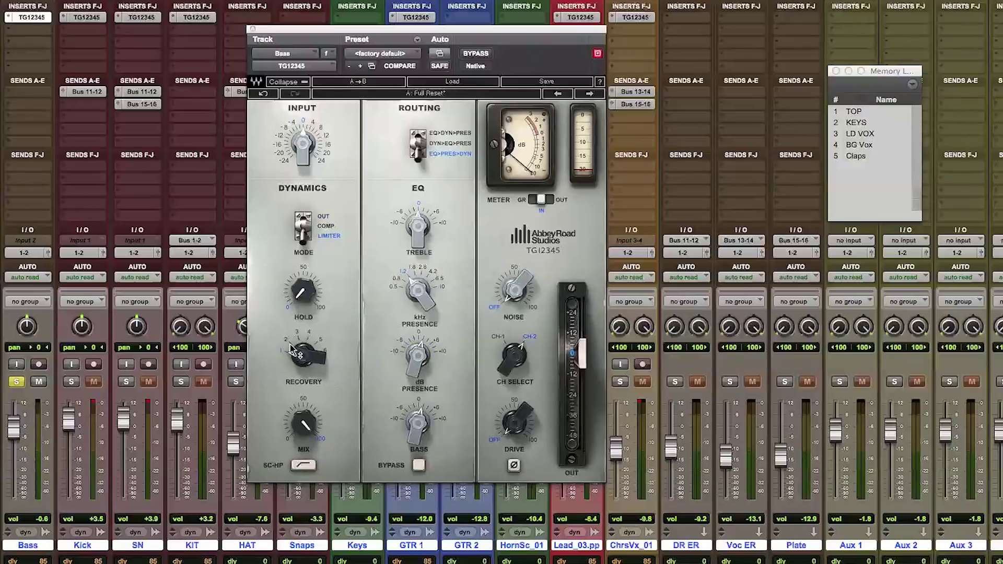
drag(297, 330, 298, 335)
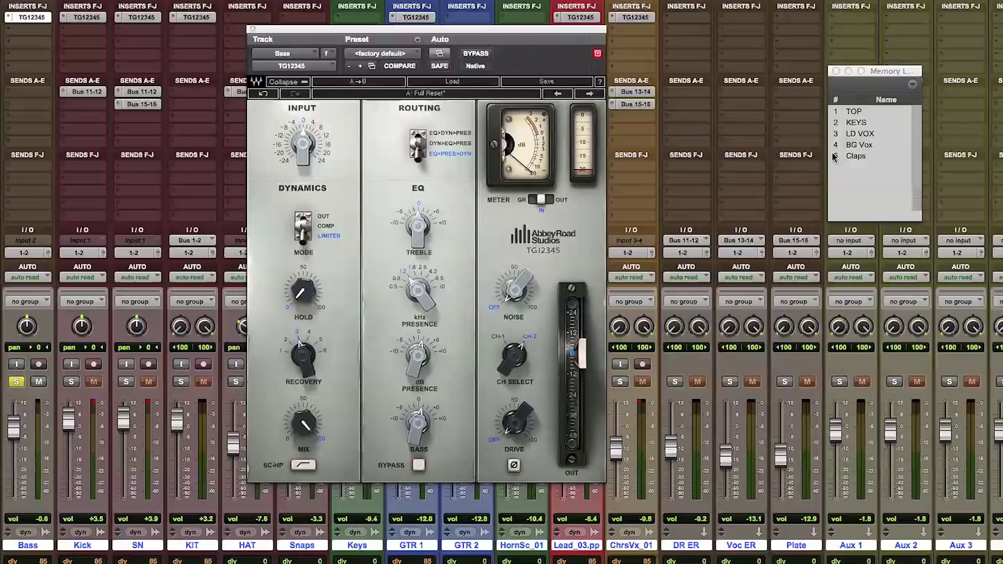
click(850, 114)
key(space)
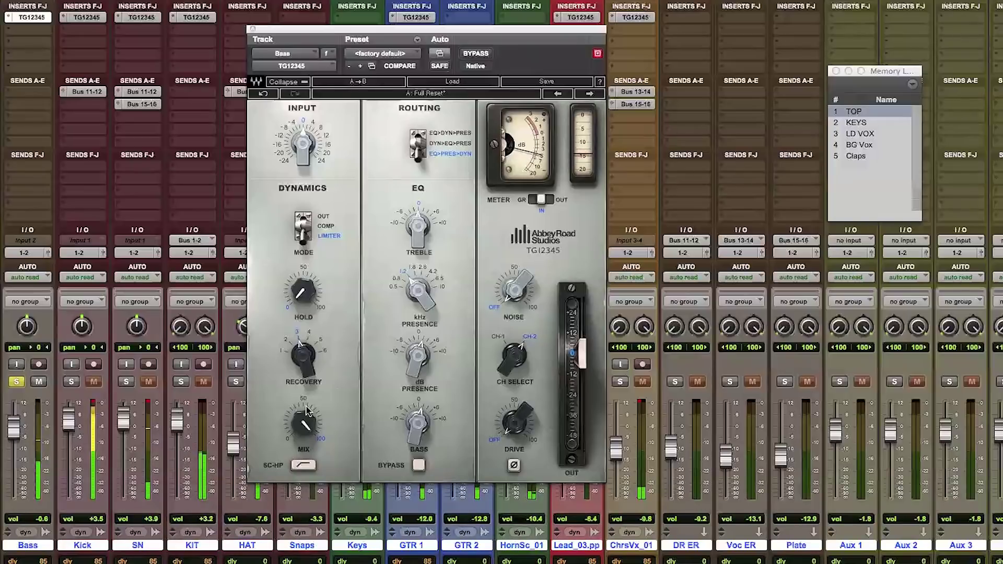
Enable the bass limiter's sidechain high-pass filter and compare recovery 1 with recovery 3, ending on 3
drag(307, 411, 308, 428)
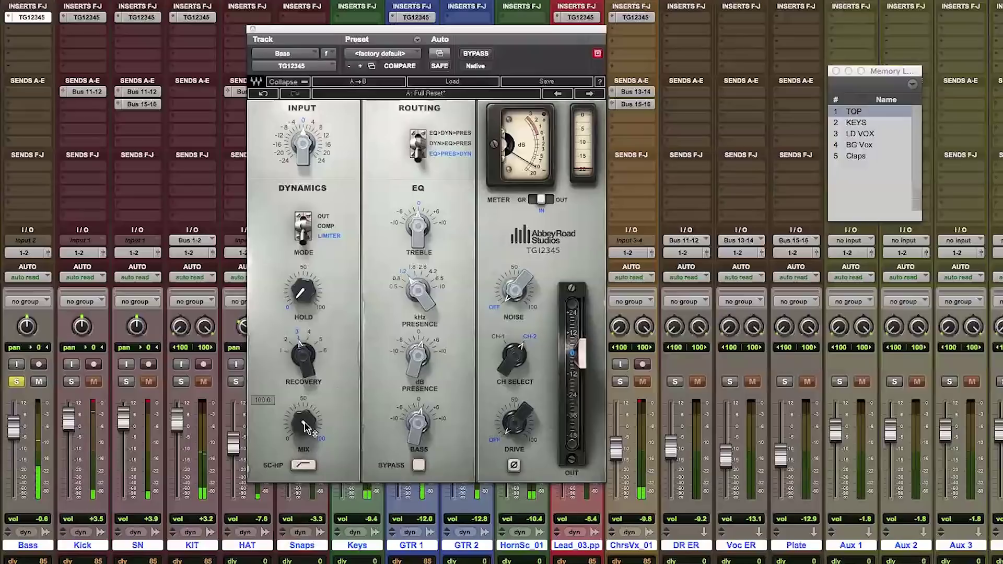
click(304, 467)
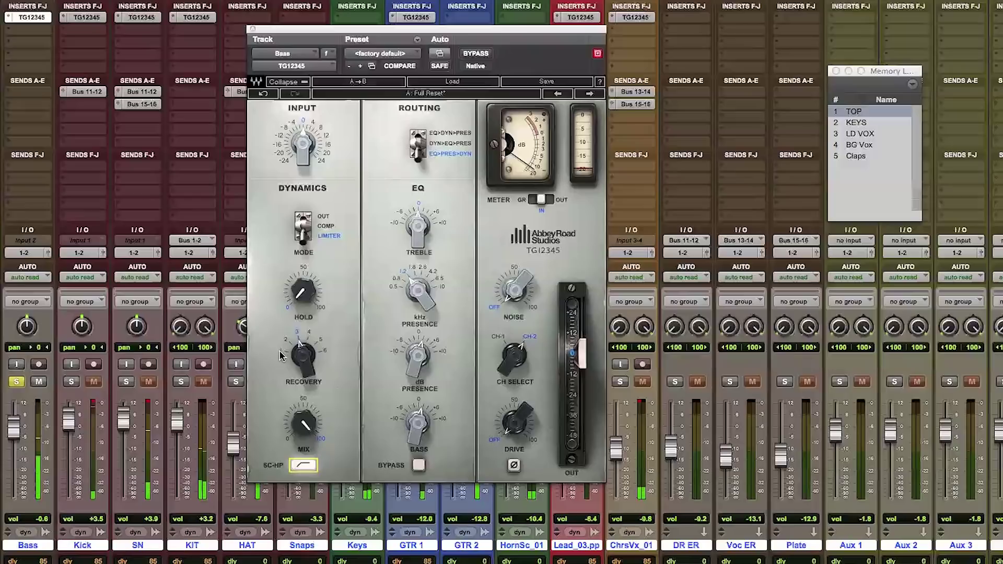
drag(282, 356, 281, 355)
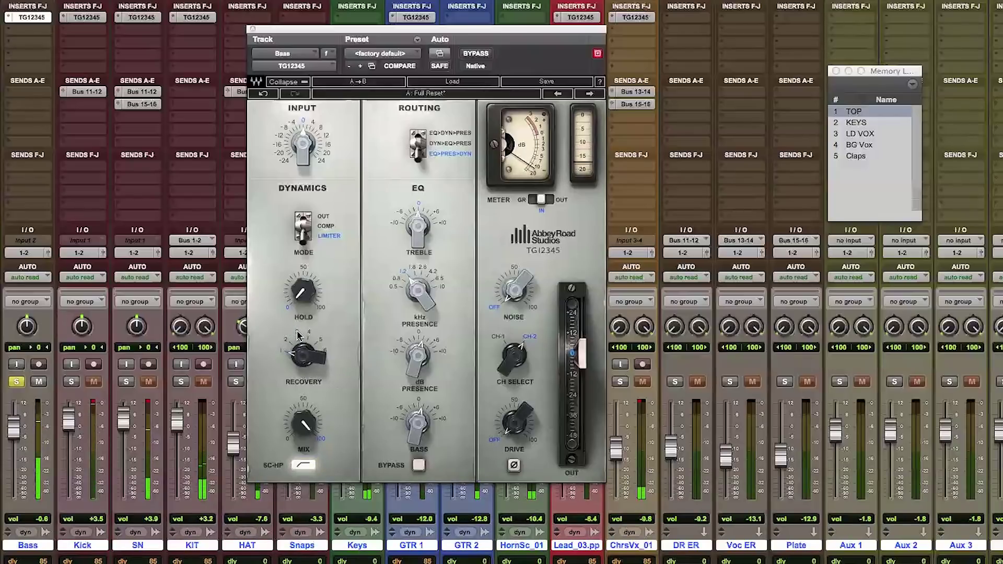
drag(297, 335, 297, 345)
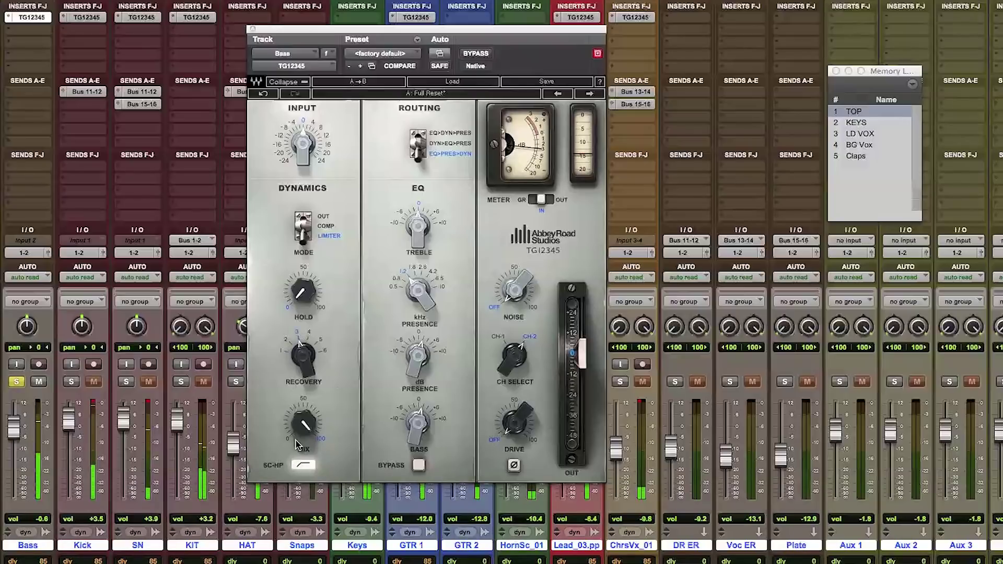
Pull the bass guitar's dynamics mix down to 0, and blend the limiter back in to roughly a quarter
mouse_move(307, 427)
drag(304, 423, 303, 474)
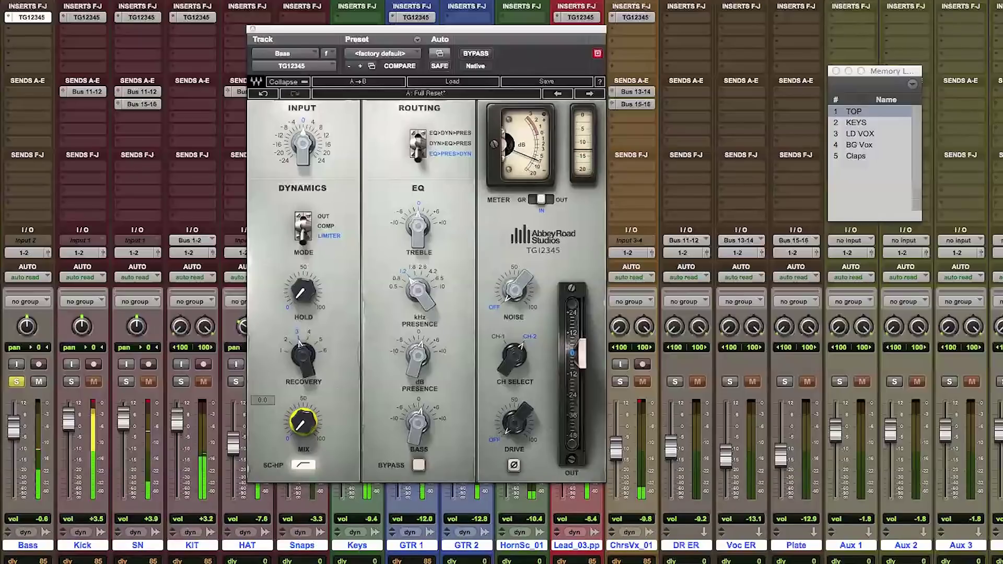
mouse_move(303, 425)
mouse_down()
mouse_move(303, 407)
mouse_move(303, 424)
mouse_up()
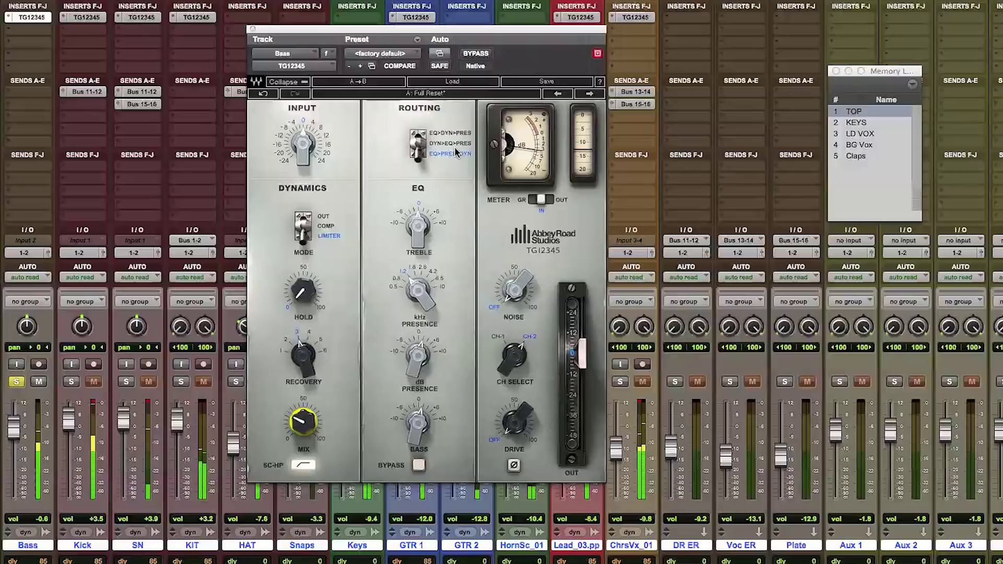
Cycle repeatedly through the bass TG12345's three routing orders to compare them, ending on EQ>DYN>PRES
click(418, 146)
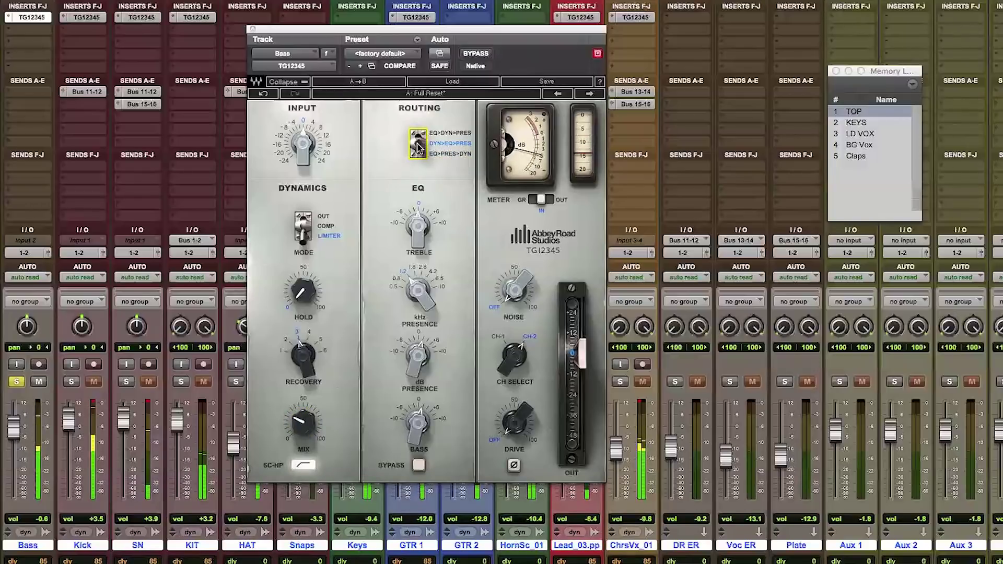
click(418, 147)
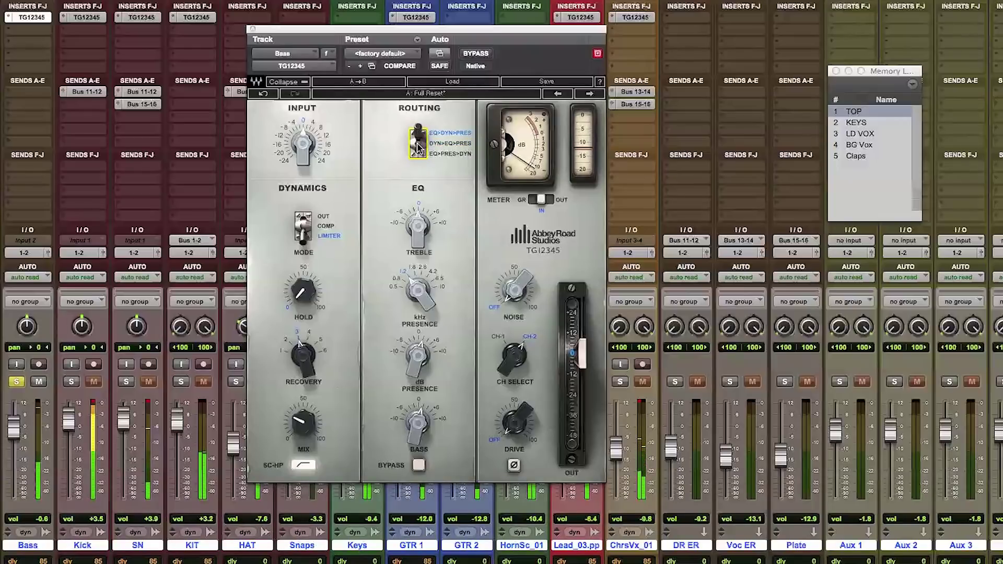
click(418, 147)
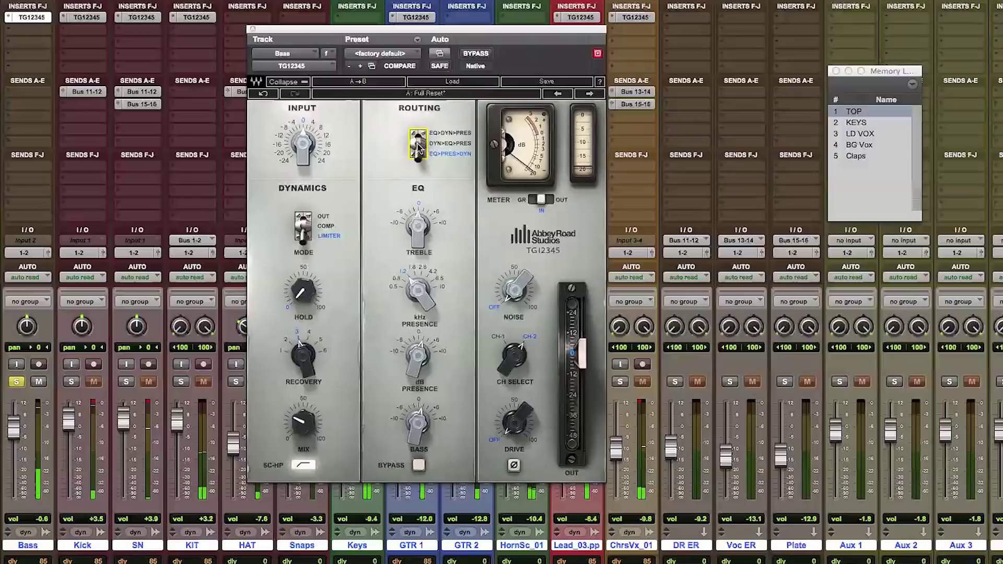
click(418, 147)
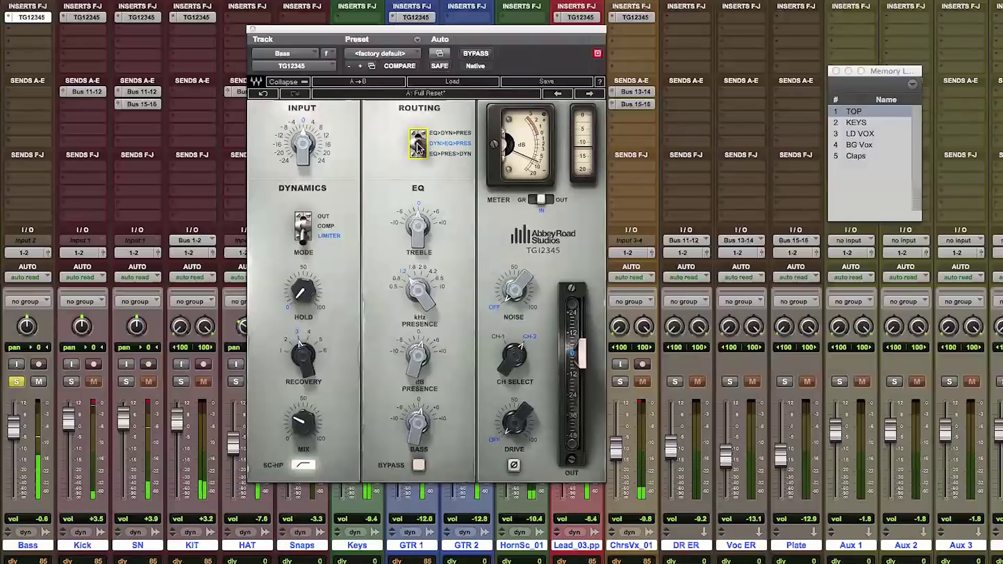
click(418, 146)
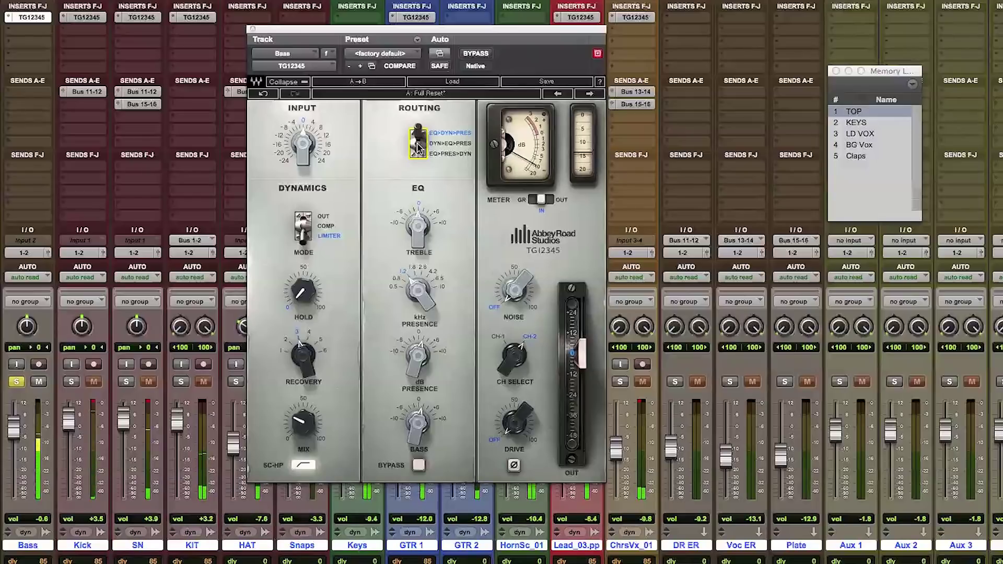
click(418, 147)
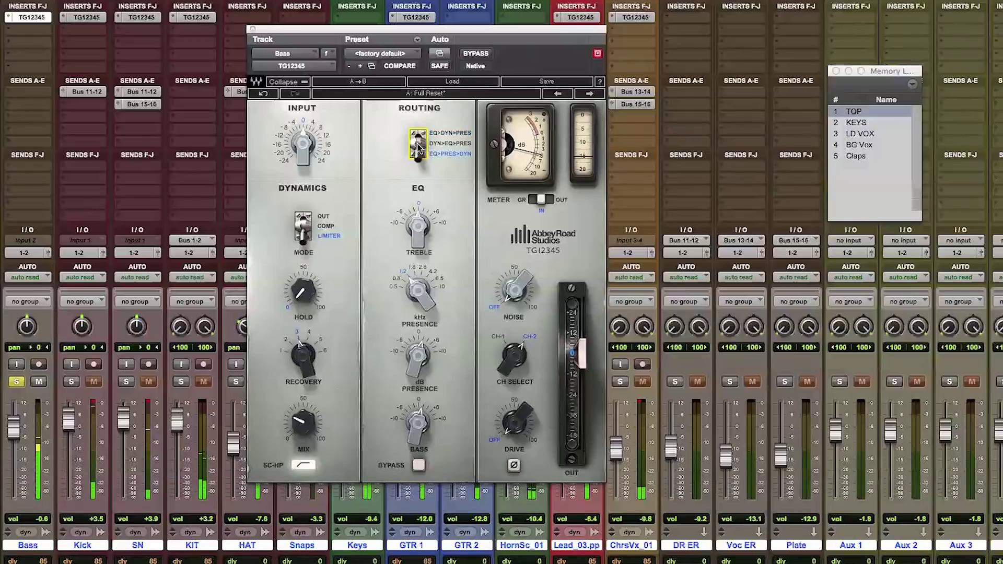
click(418, 147)
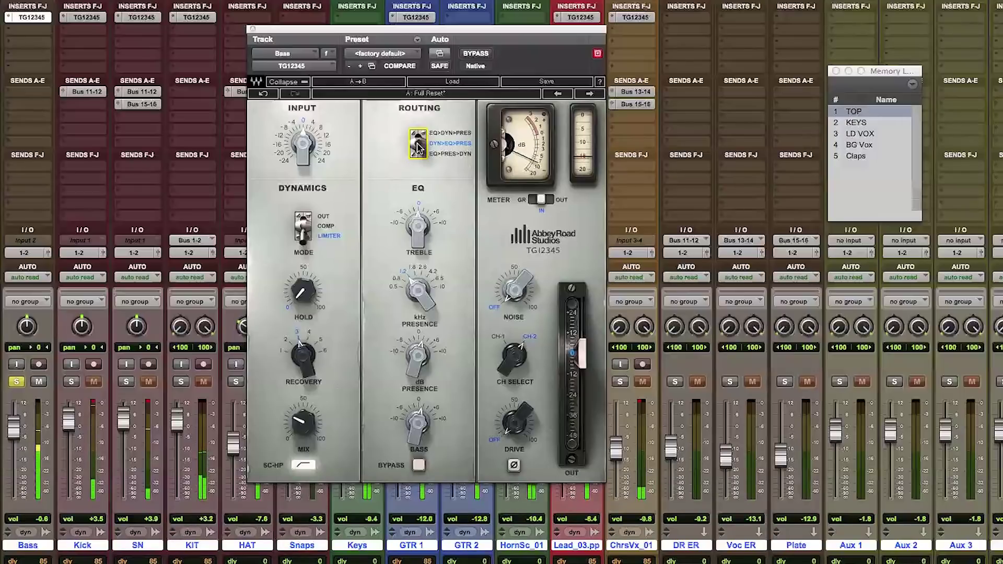
click(418, 147)
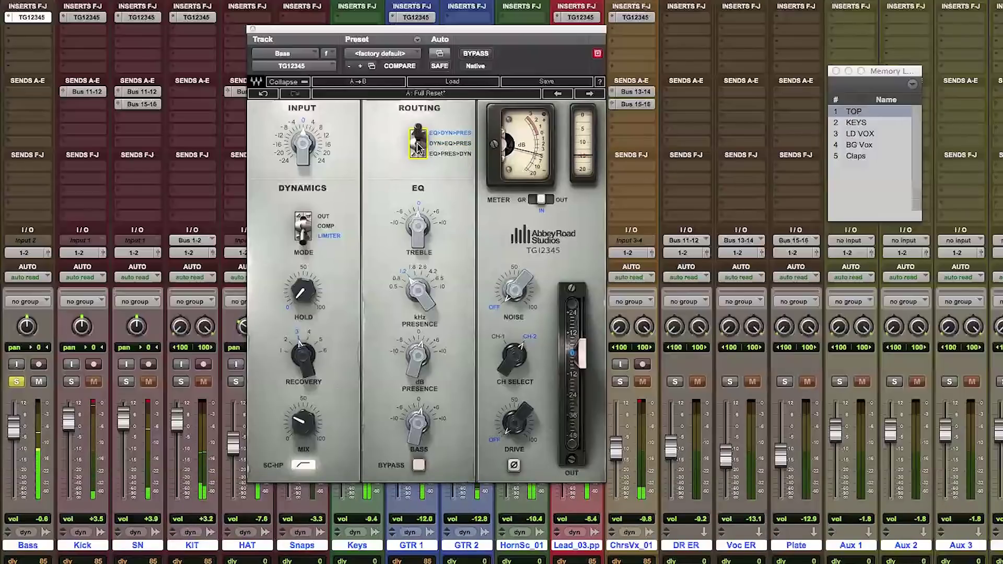
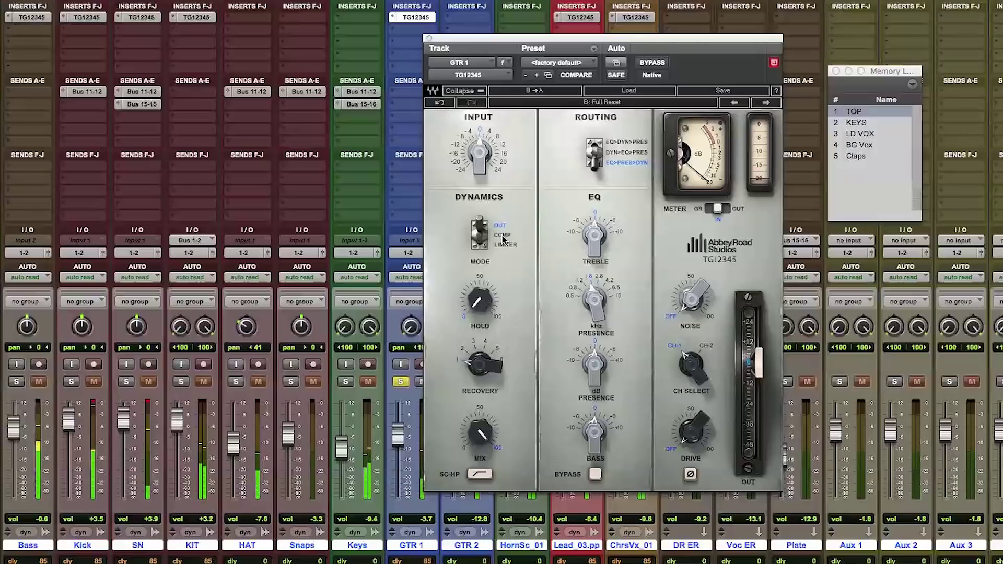
Set GTR 1's dynamics to compressor mode with recovery 3 and enable its sidechain high-pass filter
click(503, 238)
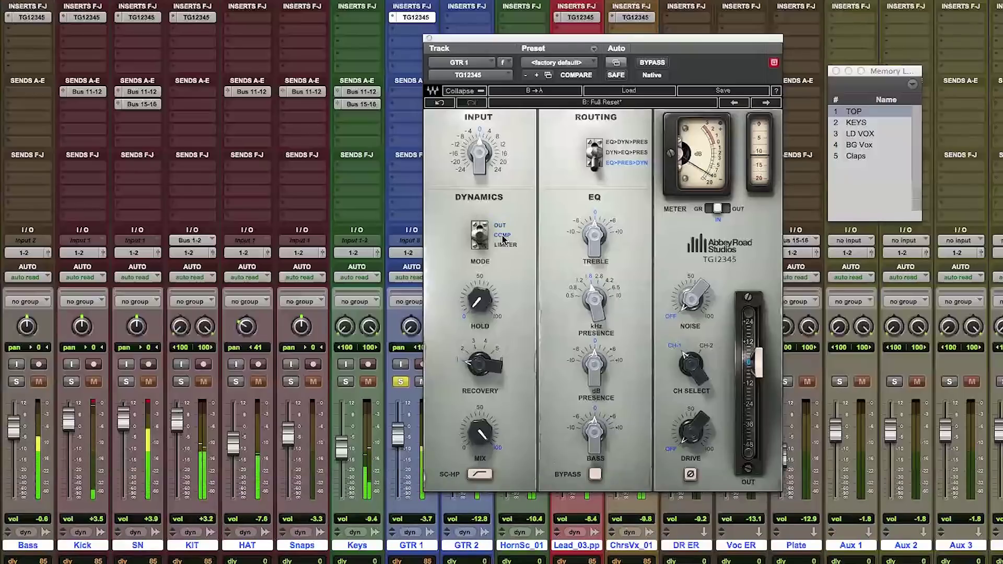
drag(479, 364, 479, 353)
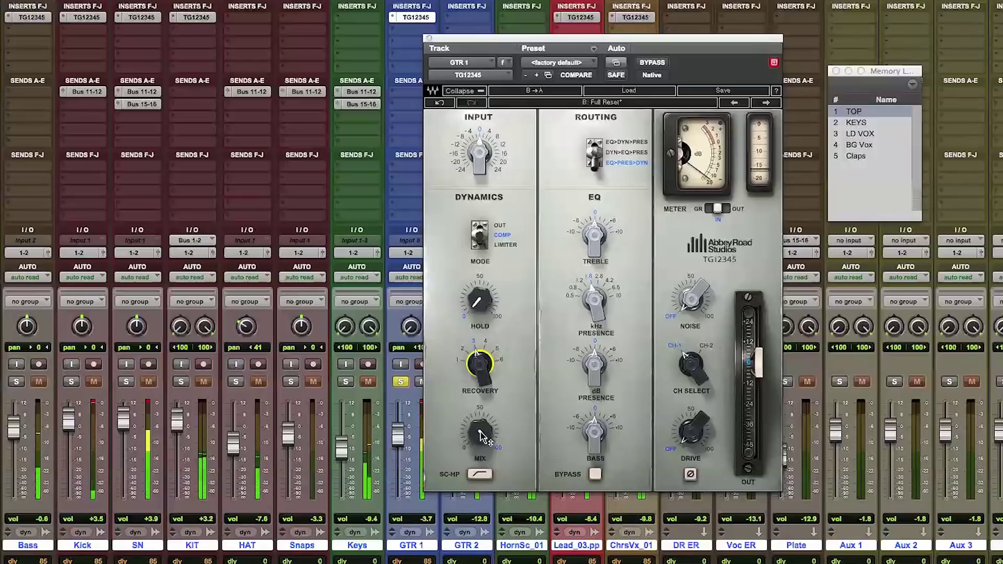
click(481, 475)
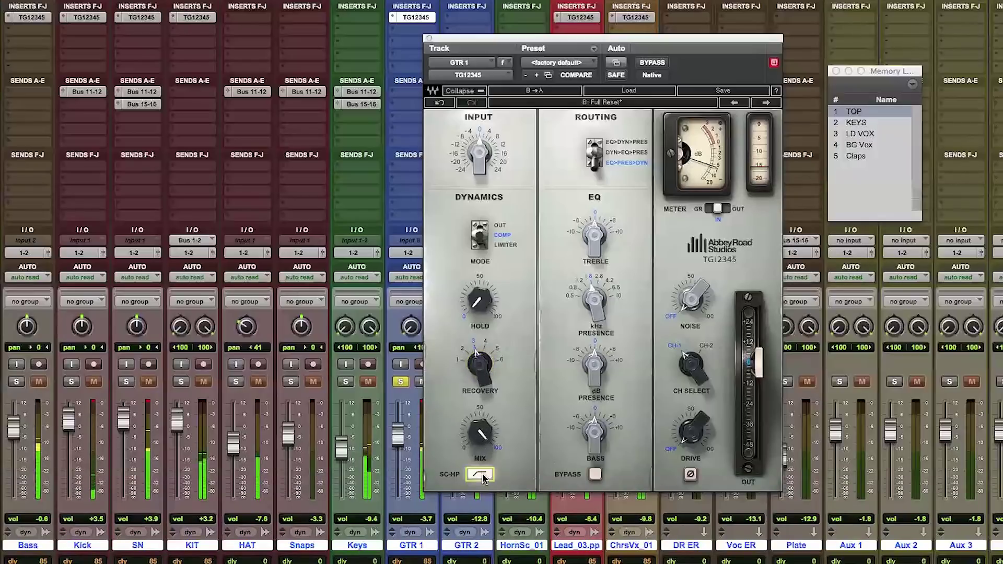
Lower GTR 1's dynamics mix to about 40, and add a low amount of drive, comparing it briefly with the drive off
click(480, 433)
drag(480, 433, 480, 452)
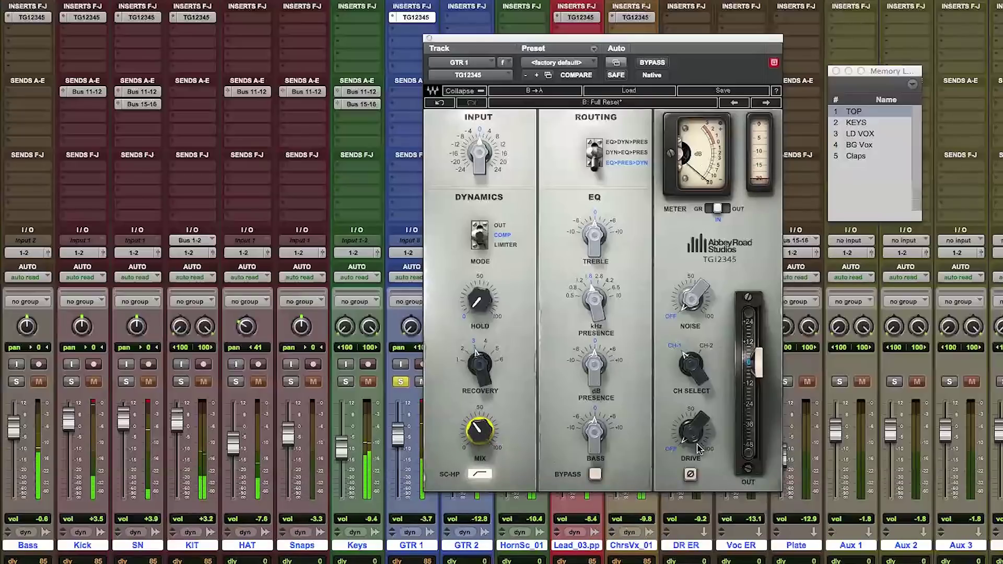
drag(694, 442, 693, 377)
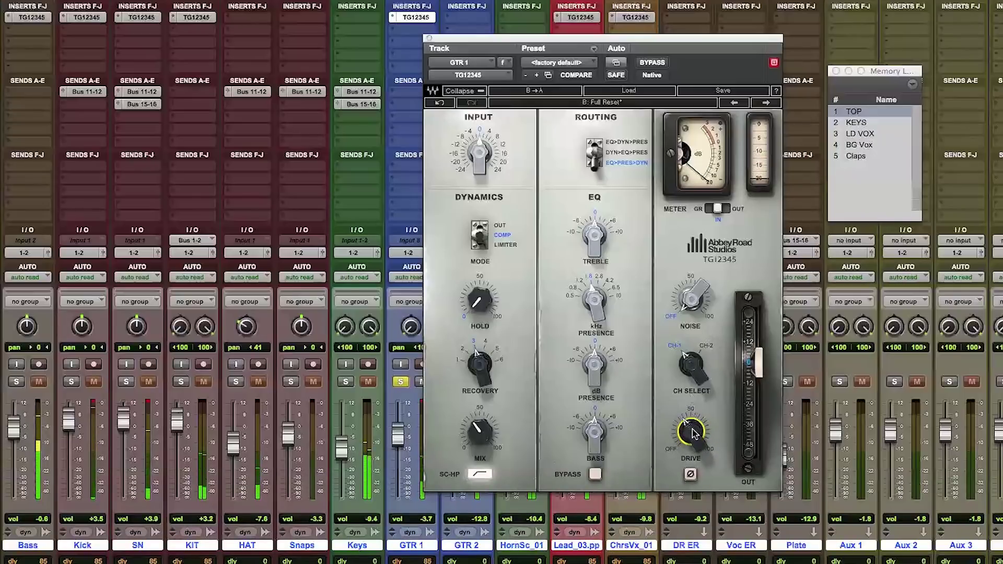
mouse_move(693, 433)
mouse_down()
mouse_move(693, 450)
mouse_move(695, 433)
mouse_up()
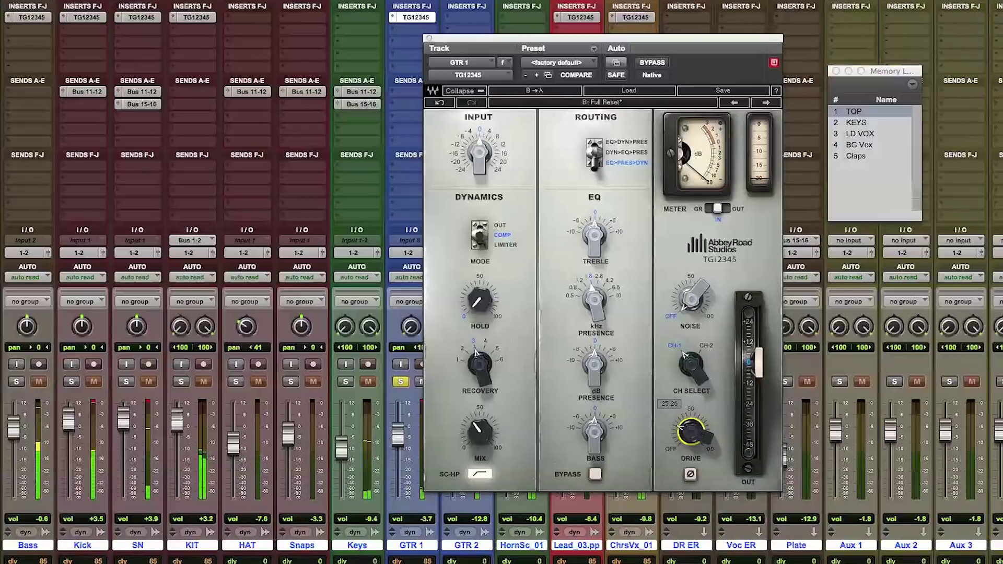
mouse_move(695, 433)
mouse_down()
mouse_move(695, 444)
mouse_move(694, 434)
mouse_up()
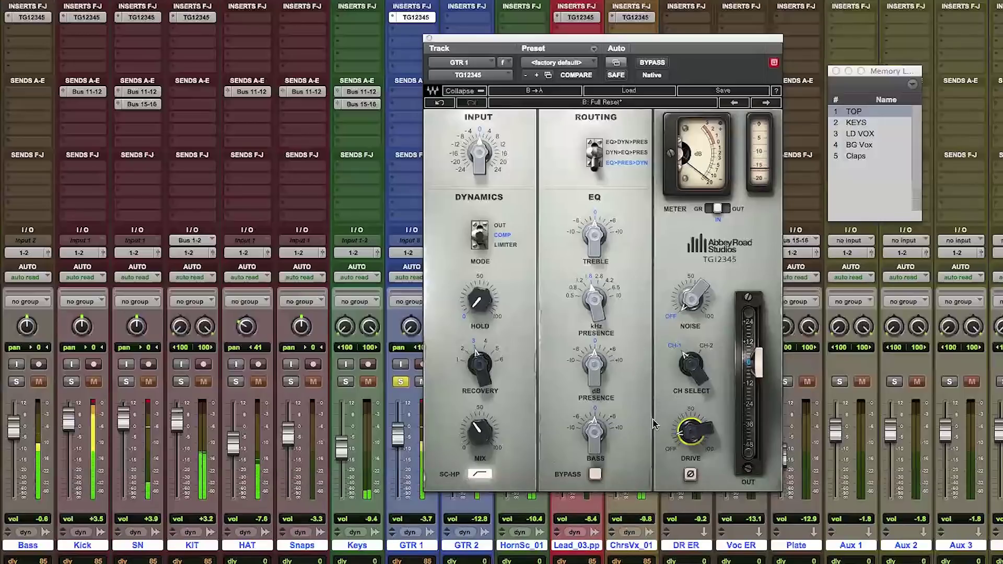
mouse_move(696, 441)
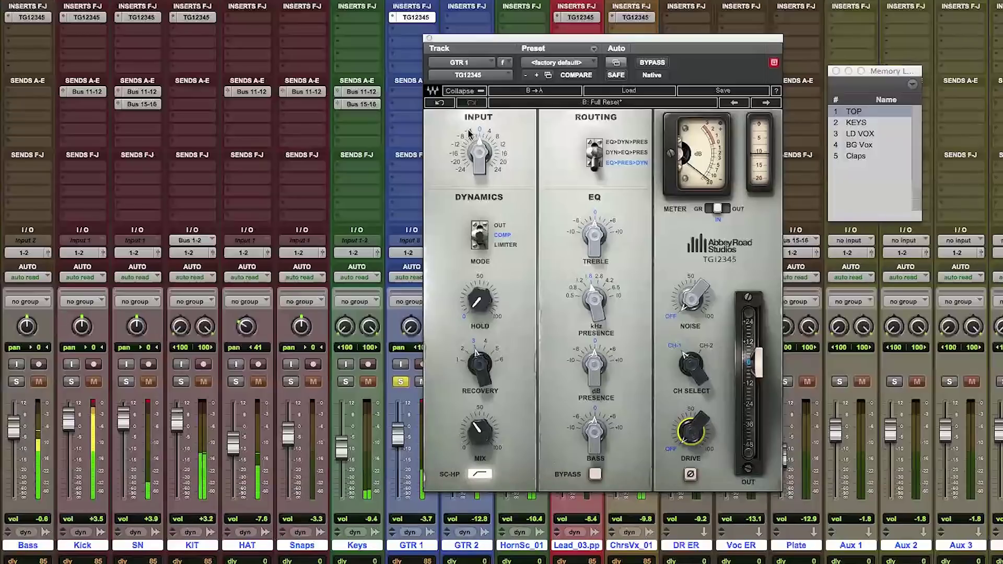
click(440, 103)
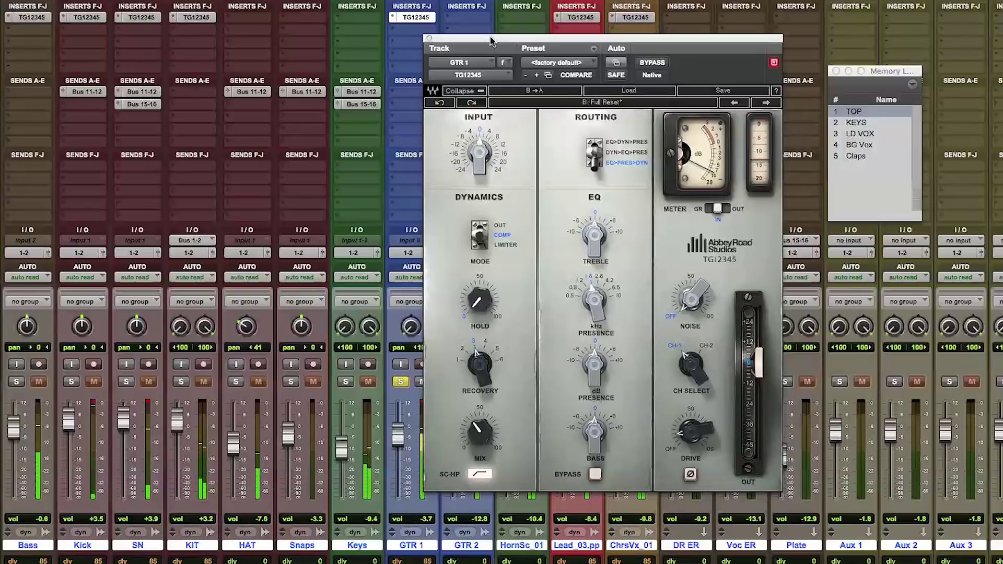
Set GTR 1's presence frequency to 2.8 kHz with a slight presence boost, and cut its bass slightly
drag(490, 39, 325, 51)
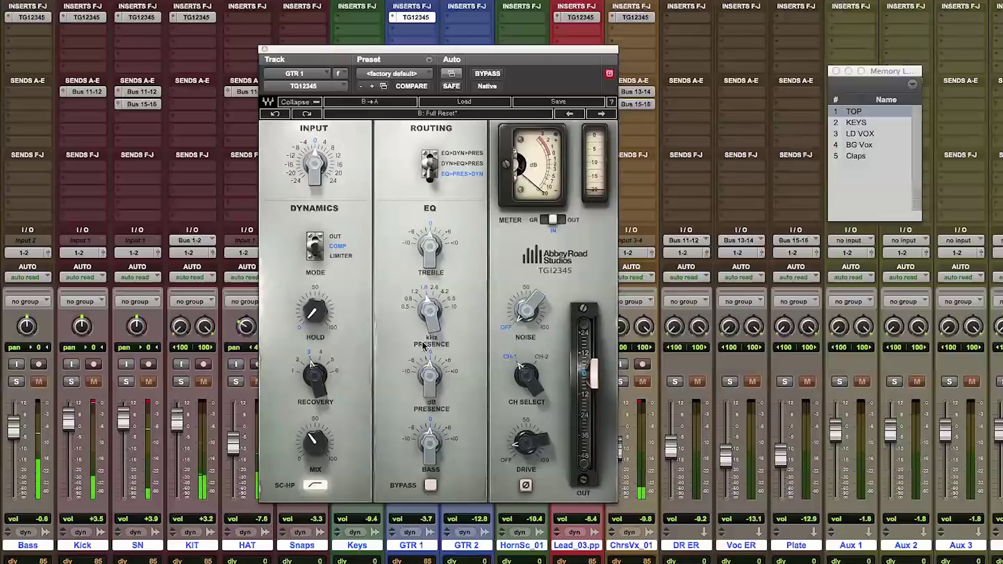
drag(429, 326, 431, 315)
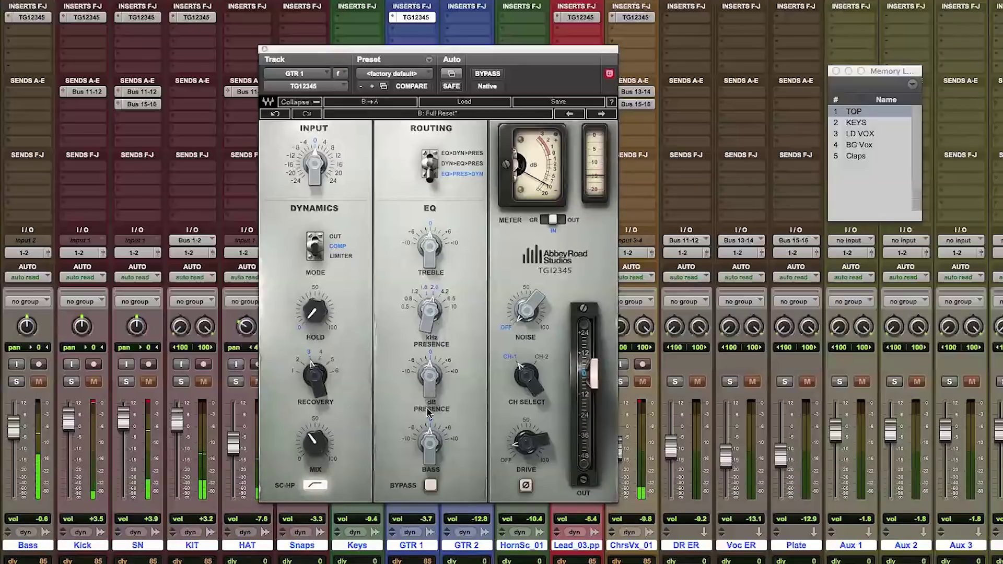
drag(429, 381, 429, 372)
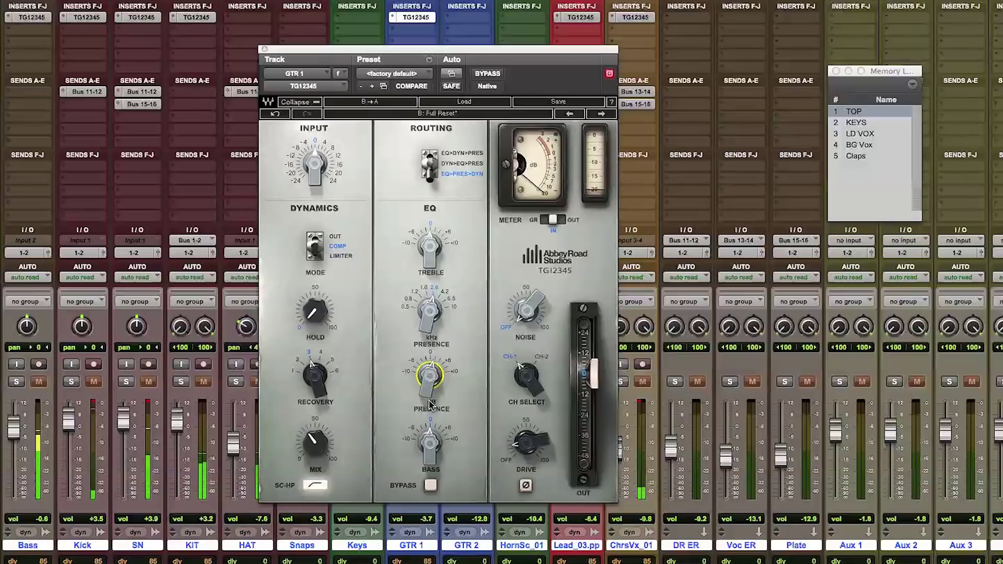
drag(430, 443, 430, 448)
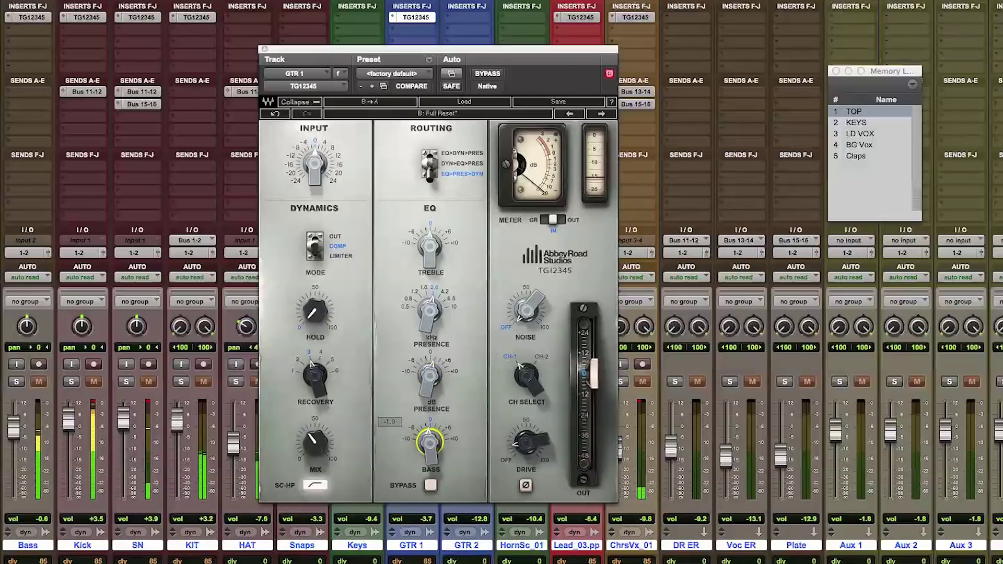
Cycle twice through GTR 1's three routing orders, ending on EQ>PRES>DYN, and compare CH-2 with CH-1, ending on CH-1
click(429, 167)
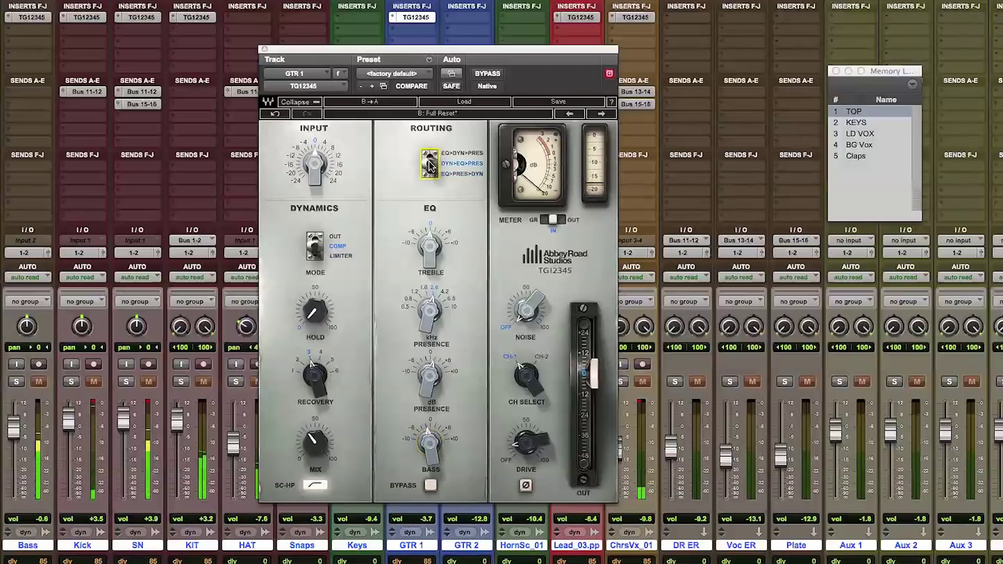
click(430, 166)
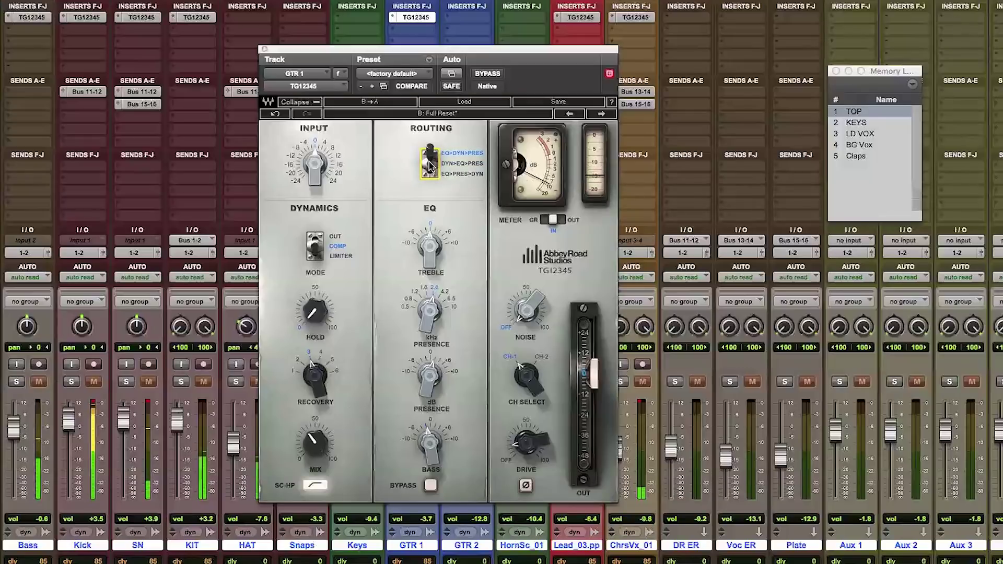
click(429, 166)
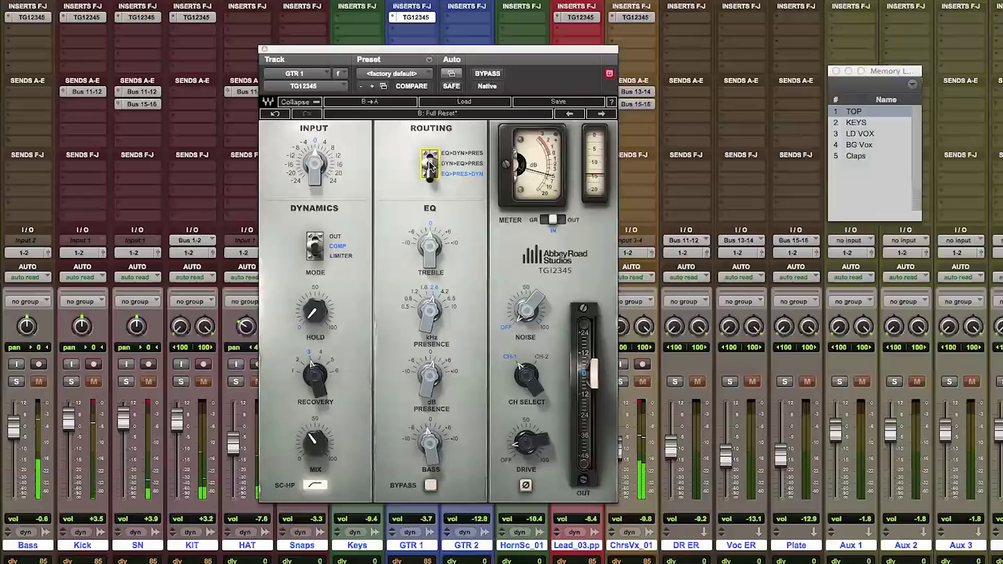
click(430, 166)
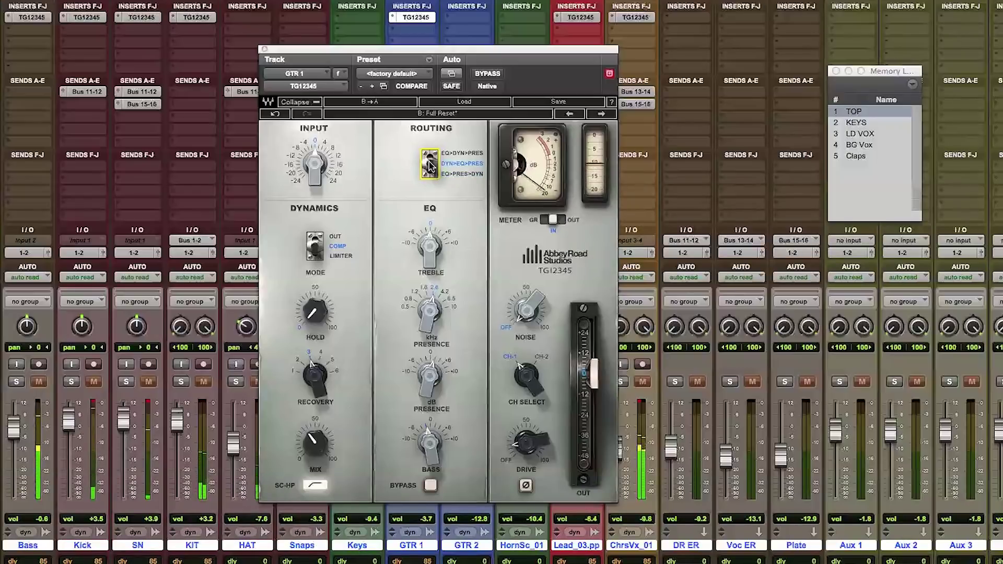
click(430, 166)
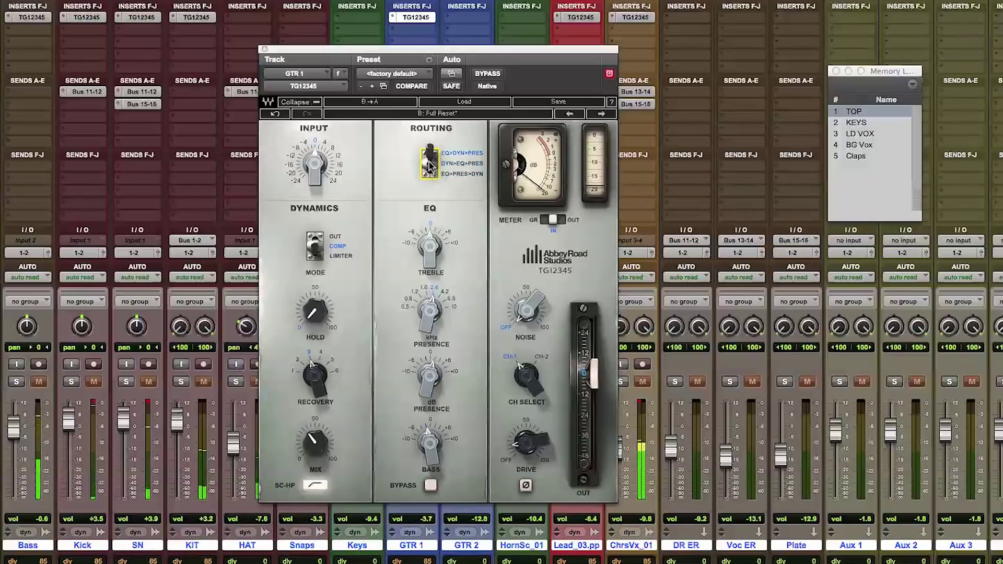
click(429, 165)
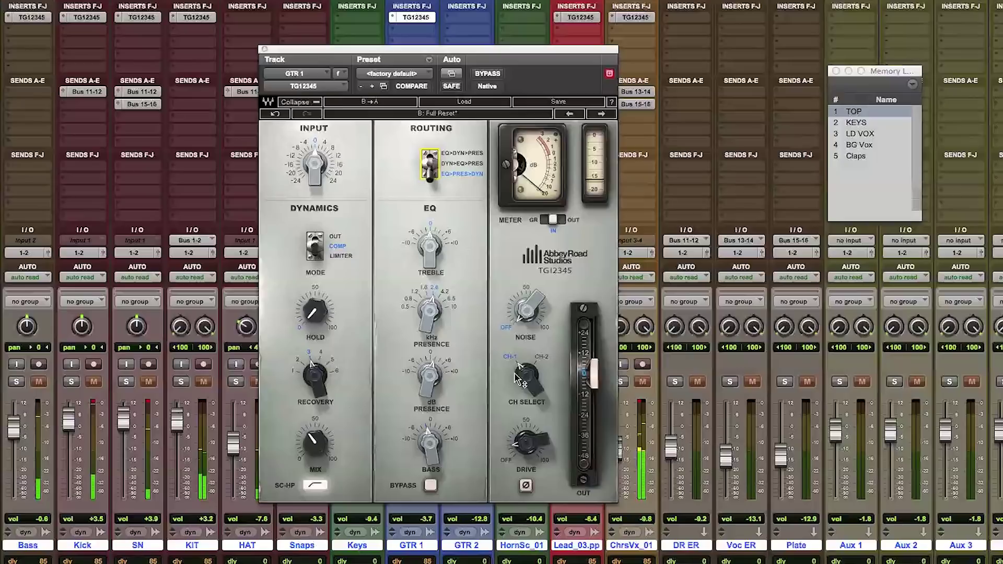
click(542, 360)
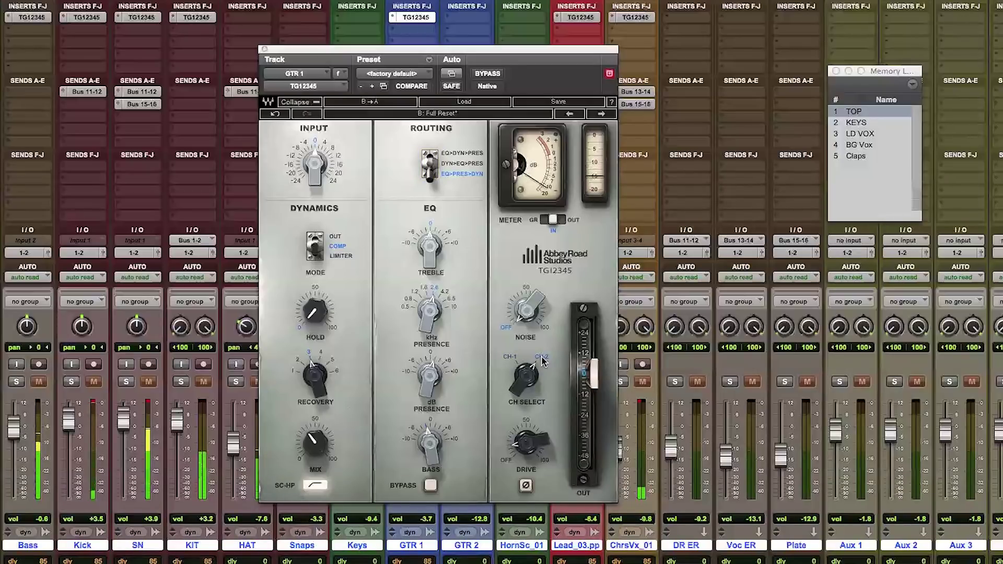
click(511, 361)
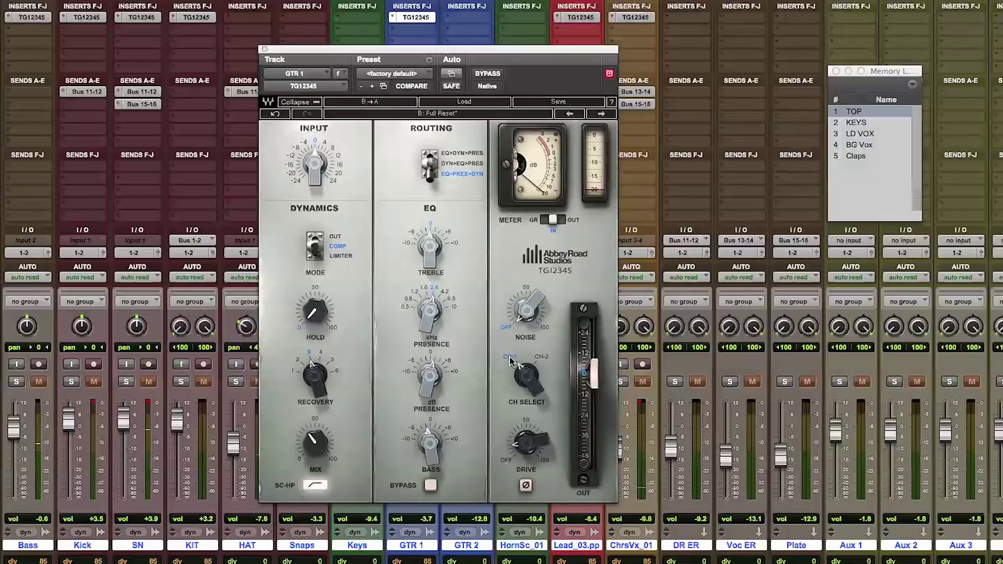
Open the TG12345 on the Lead_03.pop track, solo that track, and recall the LD VOX memory location
click(577, 17)
drag(533, 56, 551, 50)
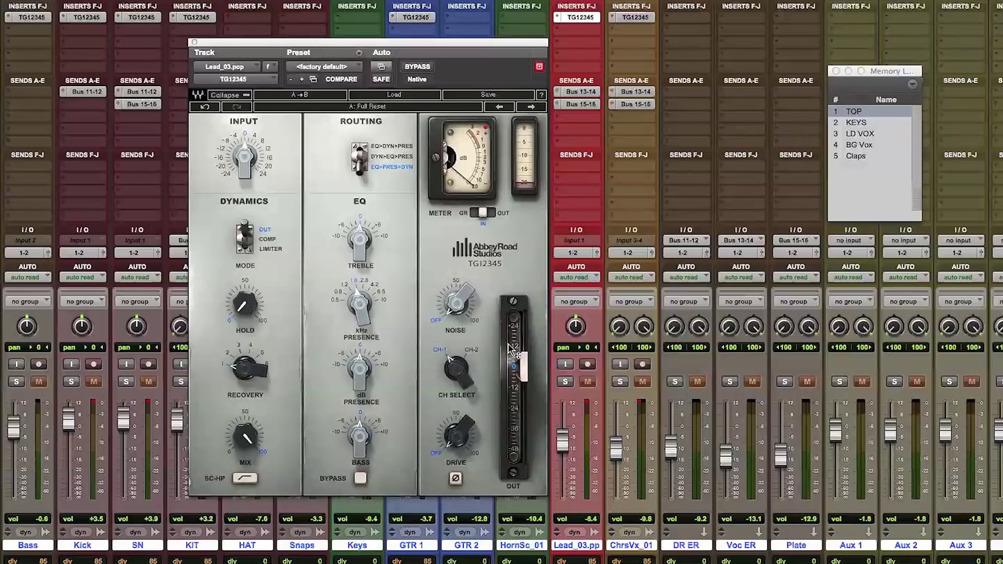
click(564, 383)
click(860, 134)
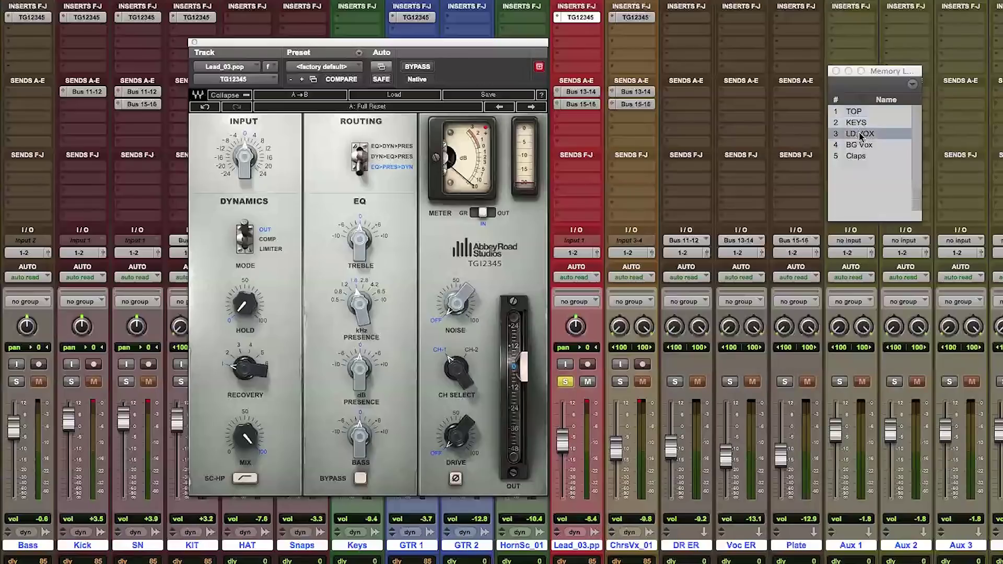
Compare CH-1 and CH-2 on the lead vocal's TG12345, ending on CH-2
click(473, 354)
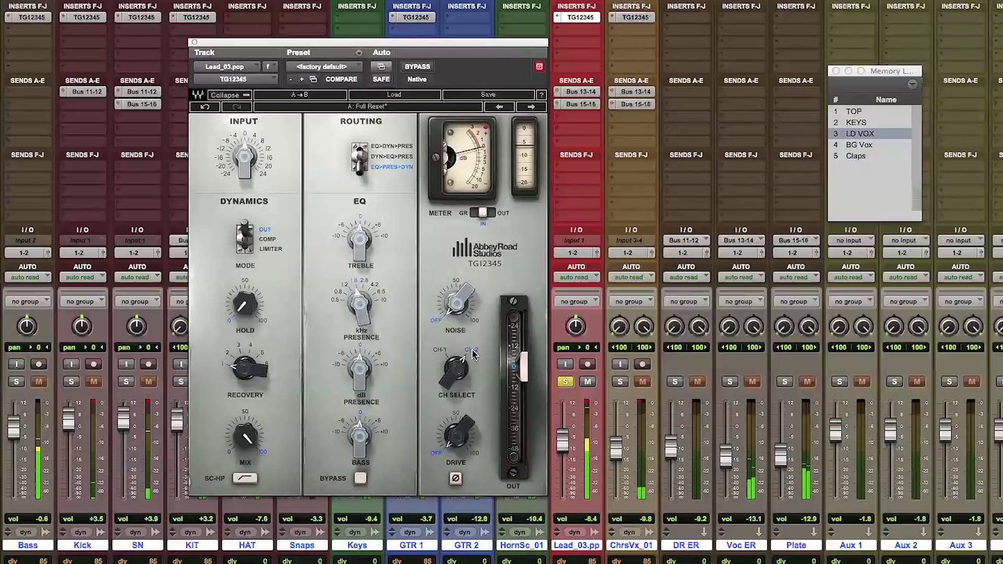
click(438, 354)
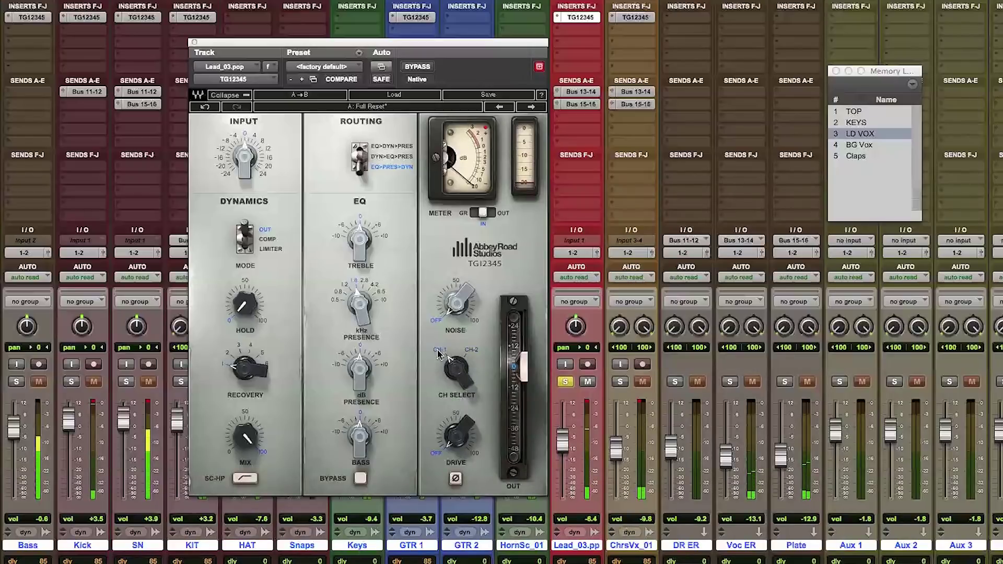
click(472, 354)
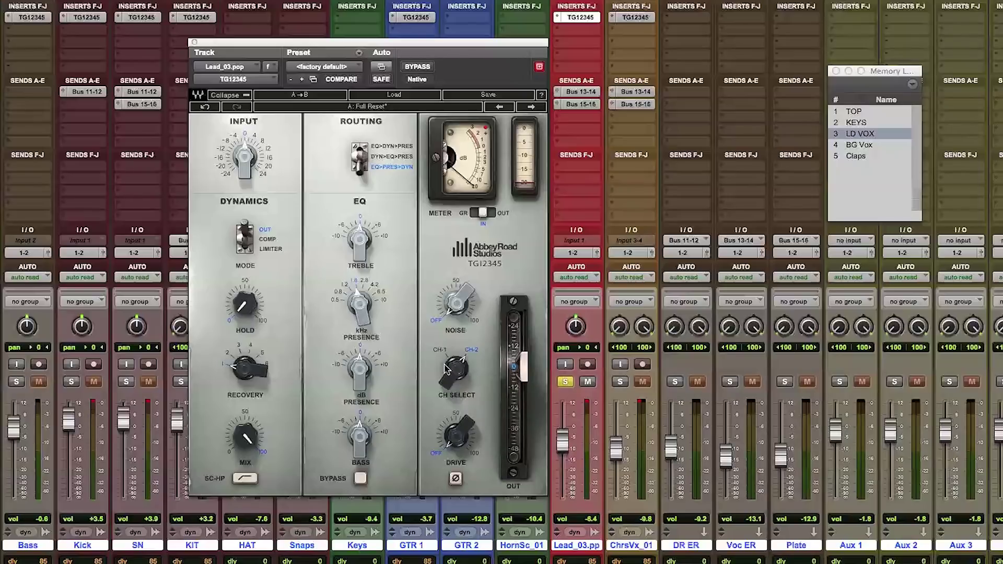
Boost the lead vocal's presence by about 1.5 dB at 10 kHz, and compare it with the EQ bypassed, leaving the EQ active
click(383, 302)
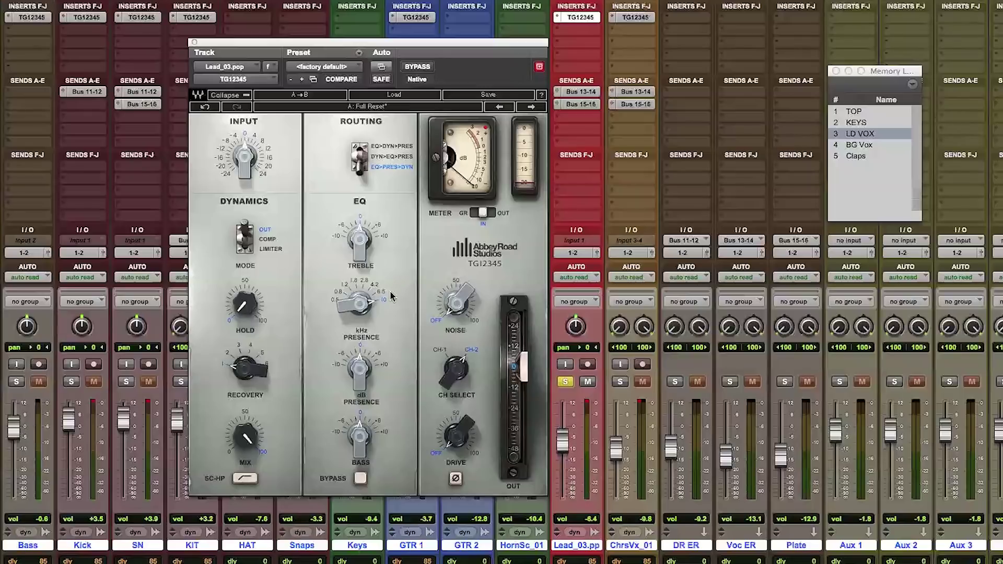
click(360, 367)
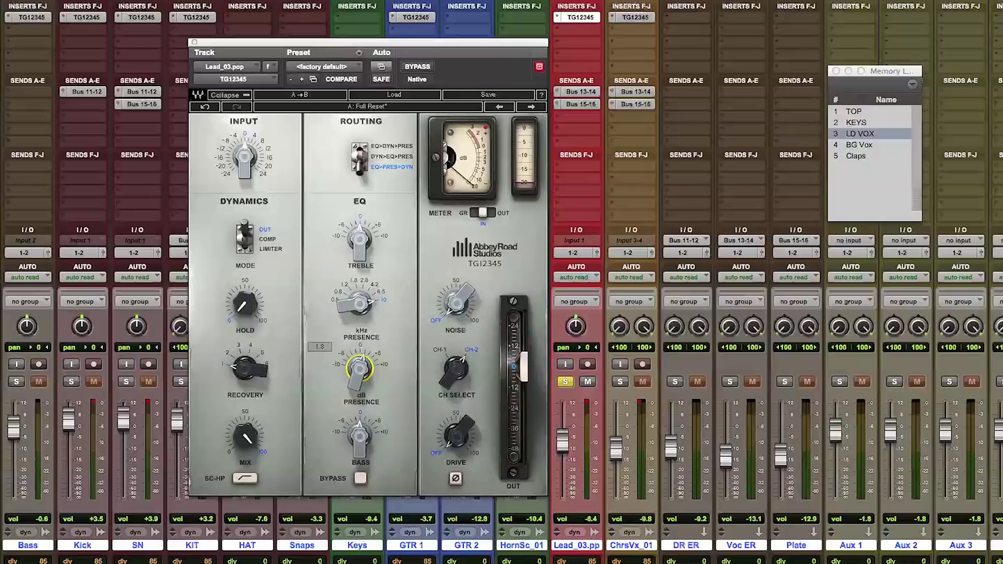
drag(360, 369, 361, 372)
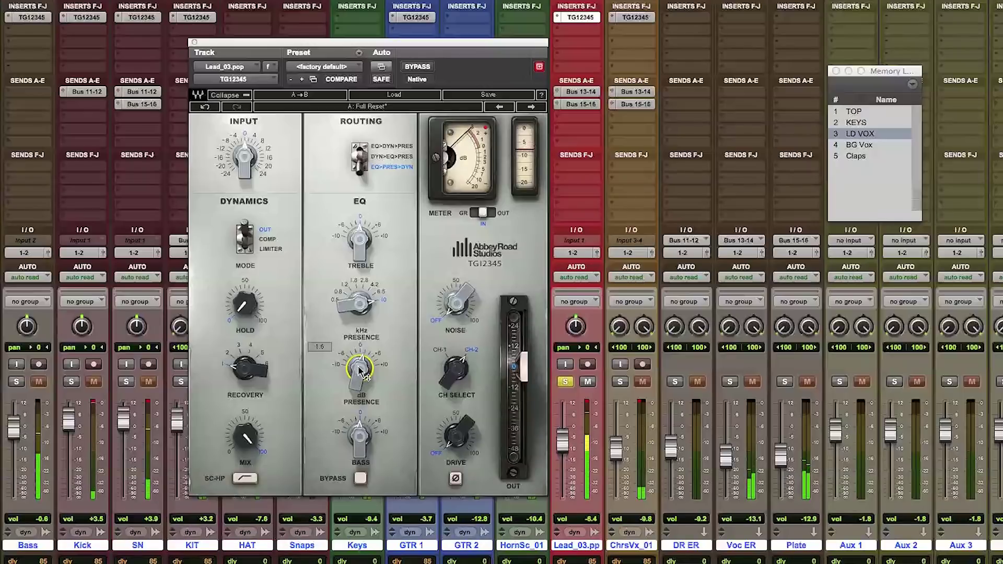
click(360, 478)
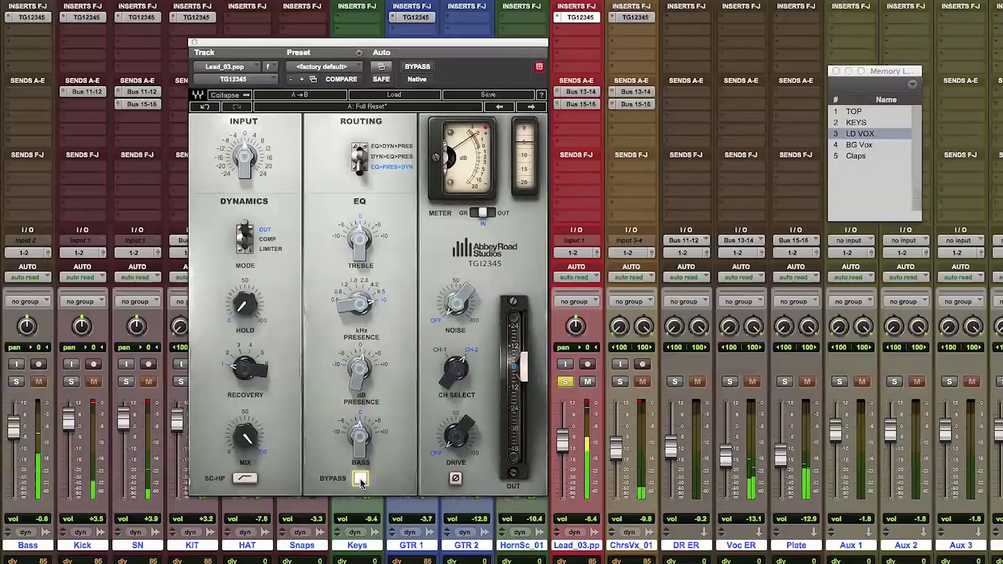
click(361, 479)
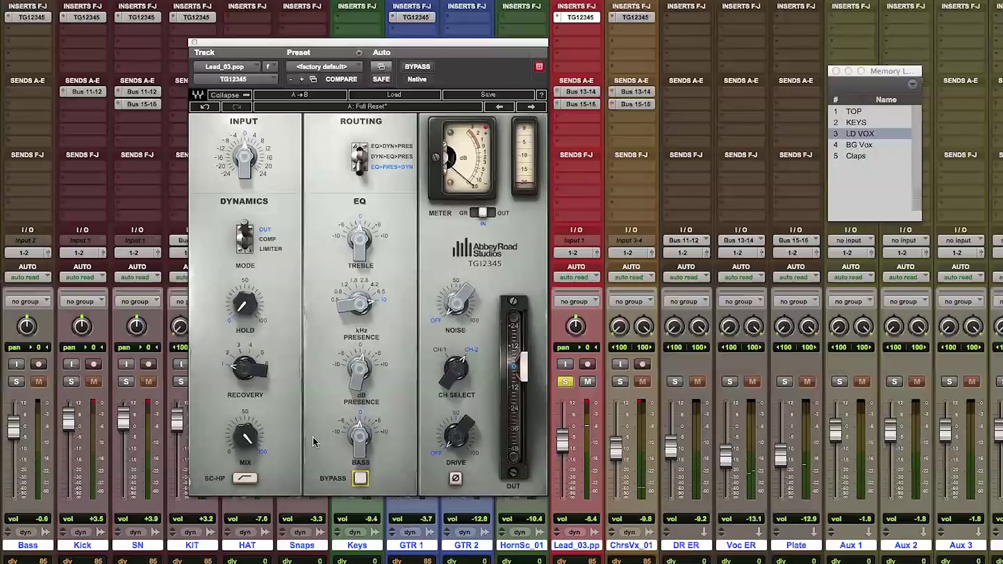
Set the lead vocal's dynamics to compressor mode with recovery 2 and enable the sidechain high-pass filter
click(267, 239)
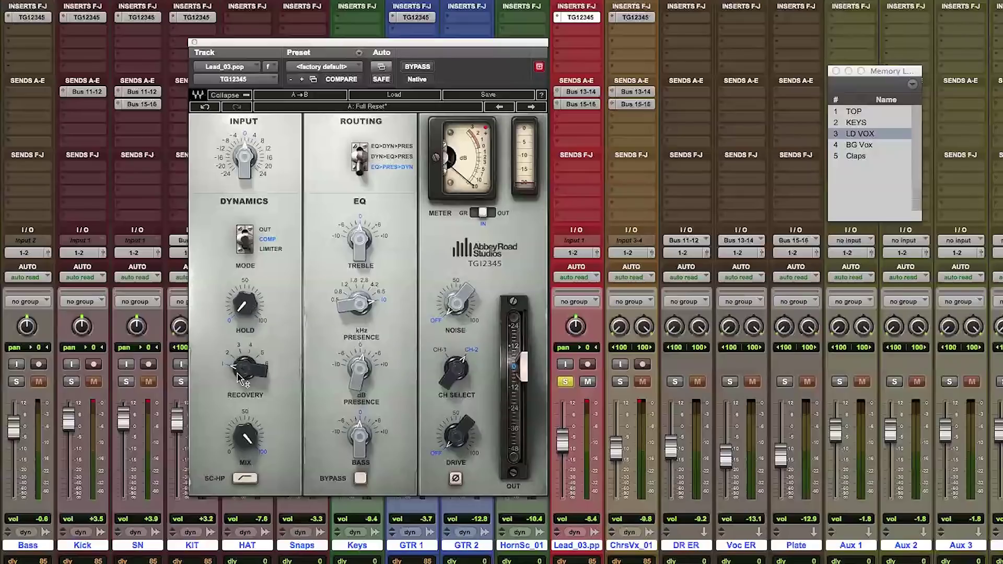
drag(228, 357, 242, 340)
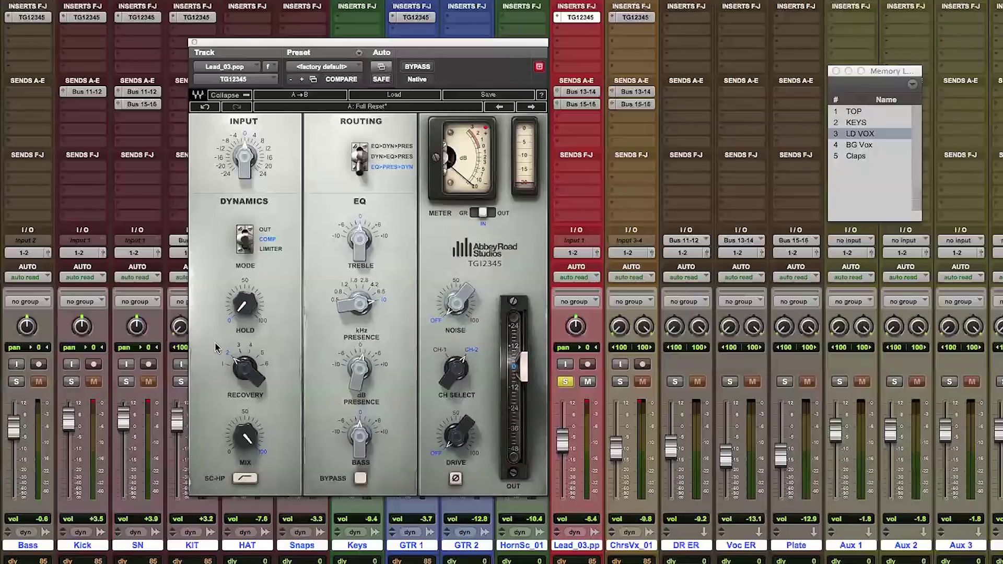
click(244, 478)
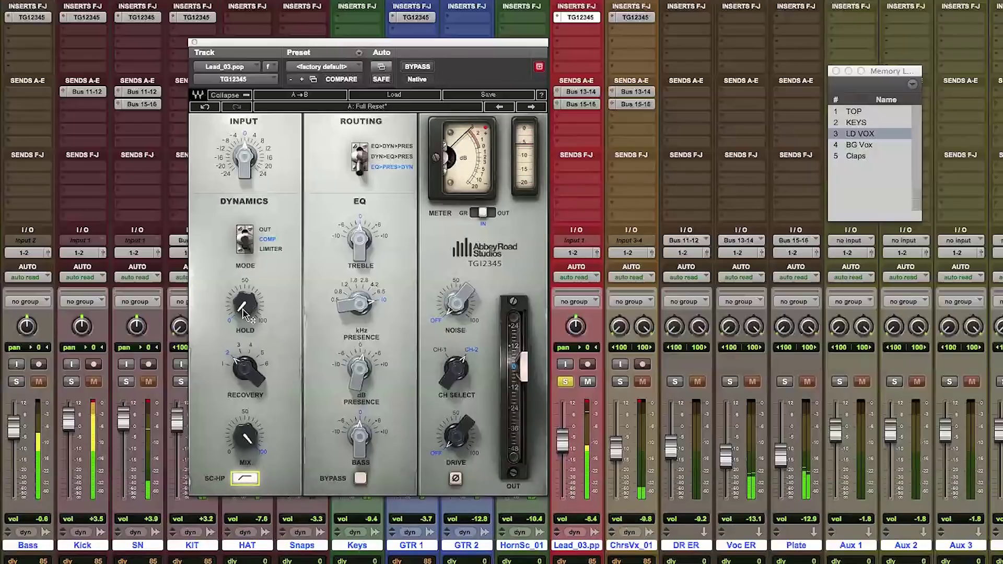
Raise the lead vocal compressor's hold to about a quarter and lower its mix to about a third
mouse_move(243, 312)
mouse_down()
mouse_move(243, 293)
mouse_move(245, 314)
mouse_up()
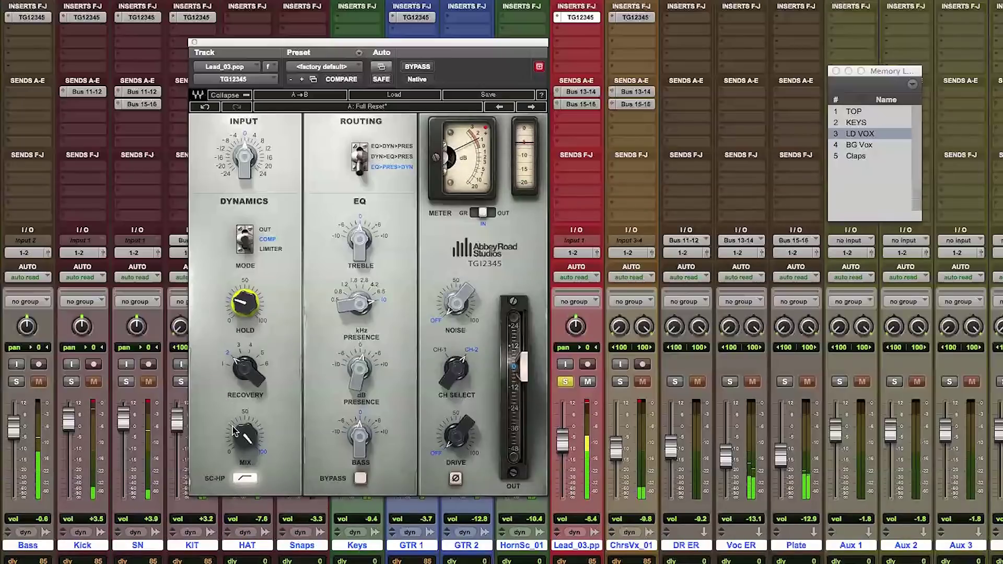
drag(243, 432, 243, 433)
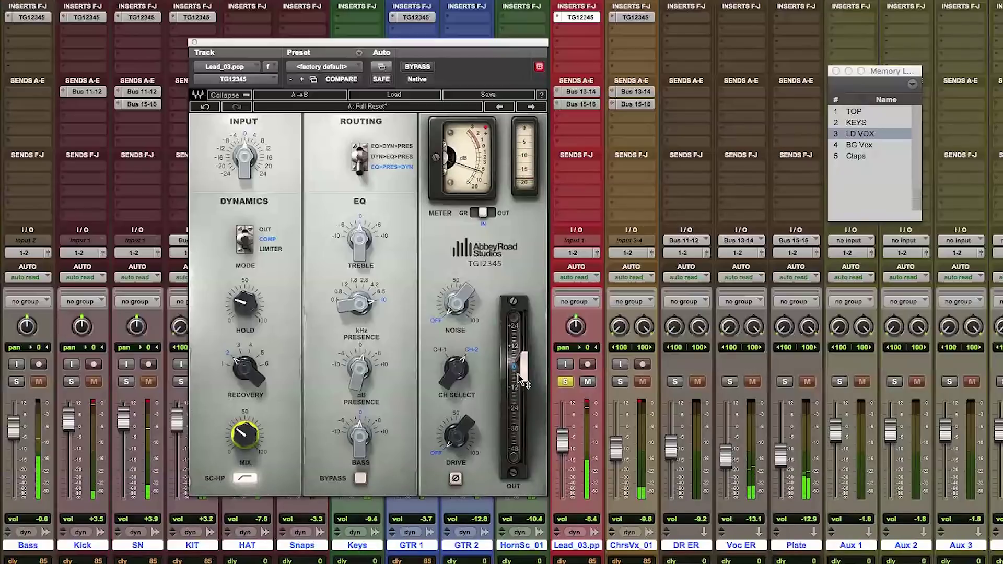
Lower the lead vocal's input level to about -3.1 dB and bypass the whole plugin for comparison
mouse_move(524, 377)
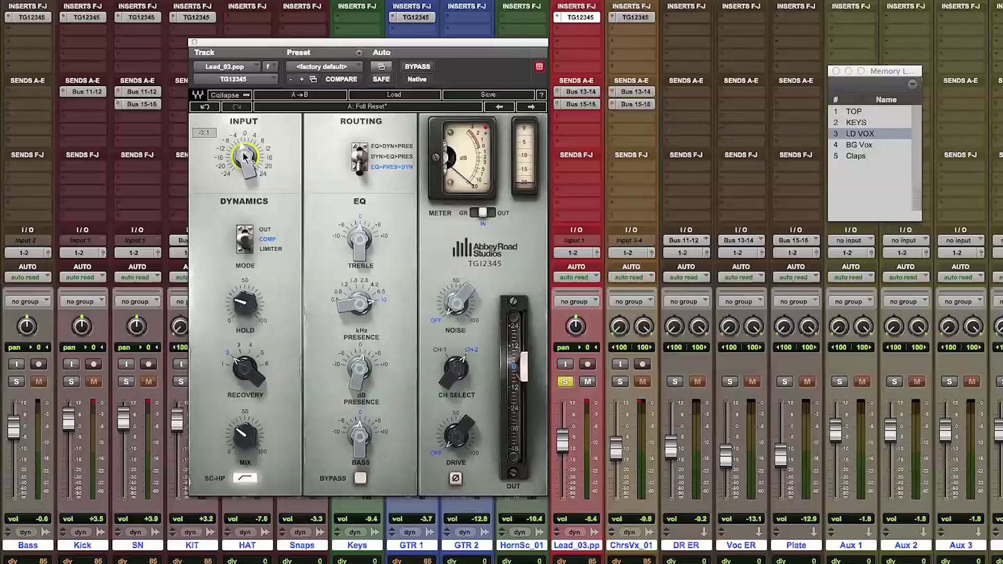
click(424, 70)
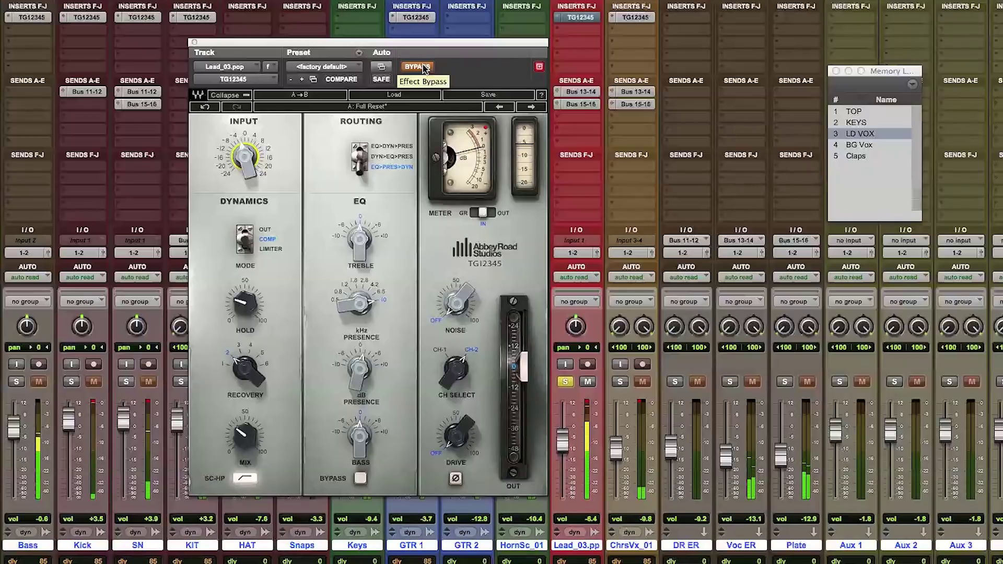
Compare the lead vocal with the whole plugin bypassed and active, leave it active, and raise the dynamics mix to 50
click(424, 68)
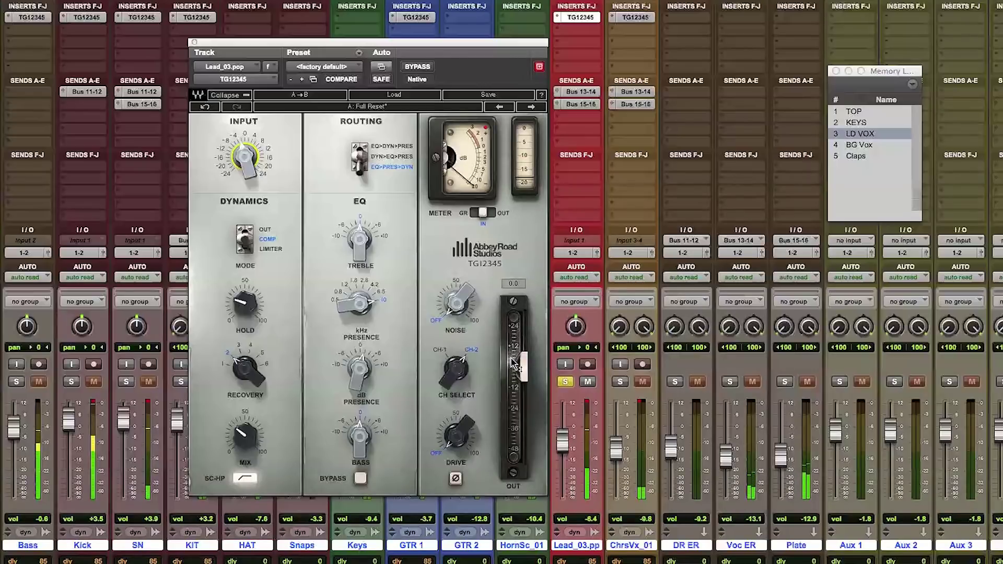
click(414, 68)
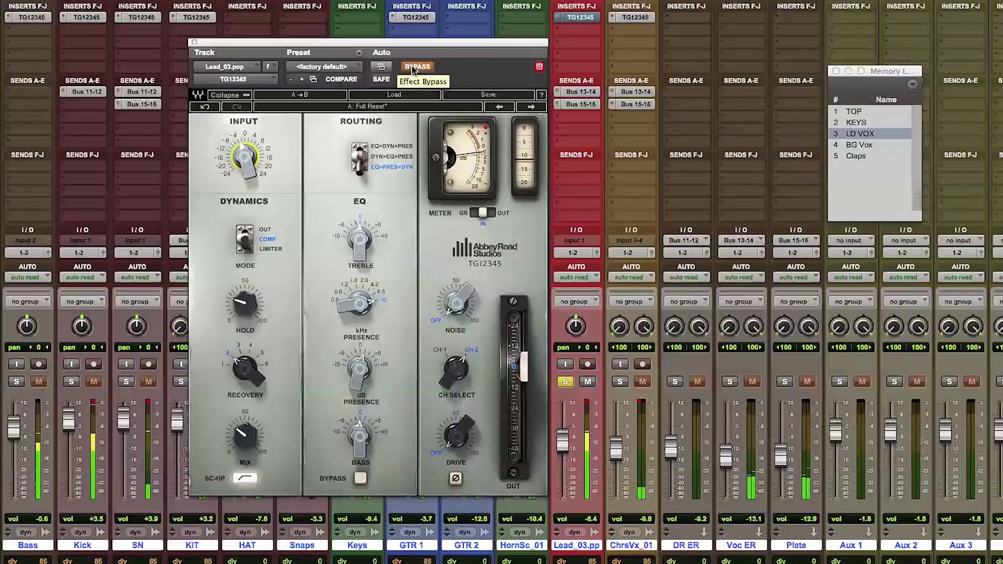
click(413, 68)
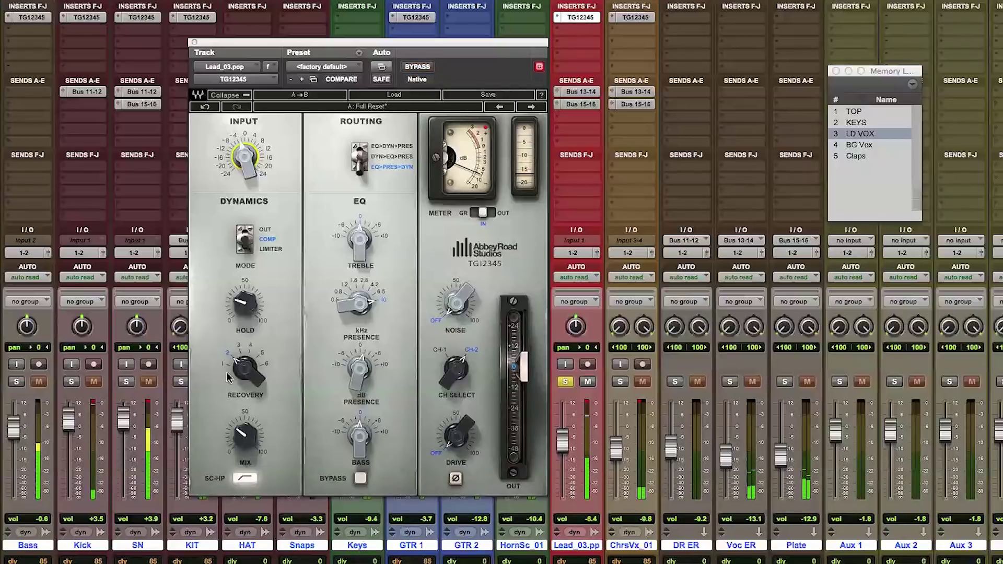
drag(247, 445, 247, 430)
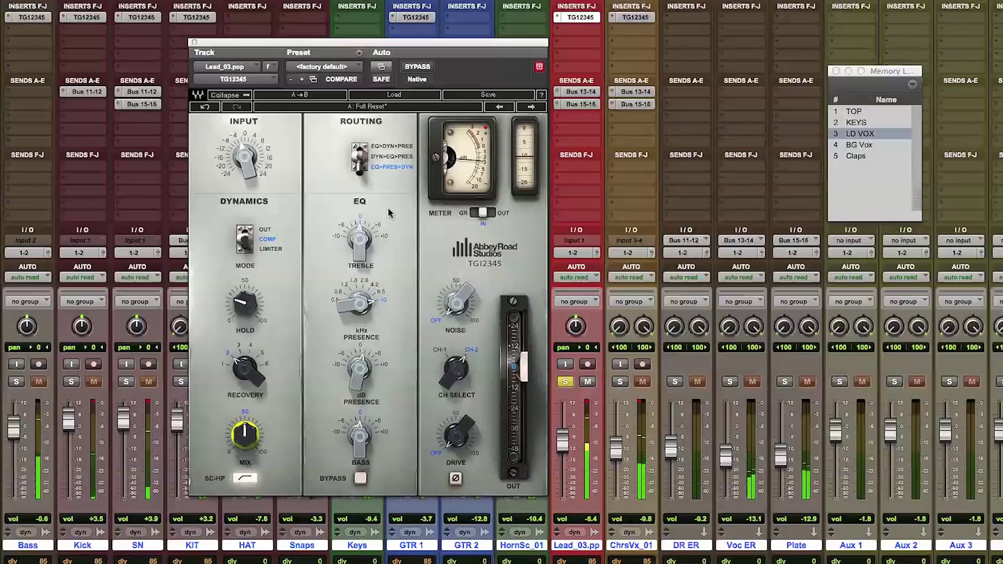
Compare the three routing orders on the lead vocal and leave it on DYN>EQ>PRES
click(359, 159)
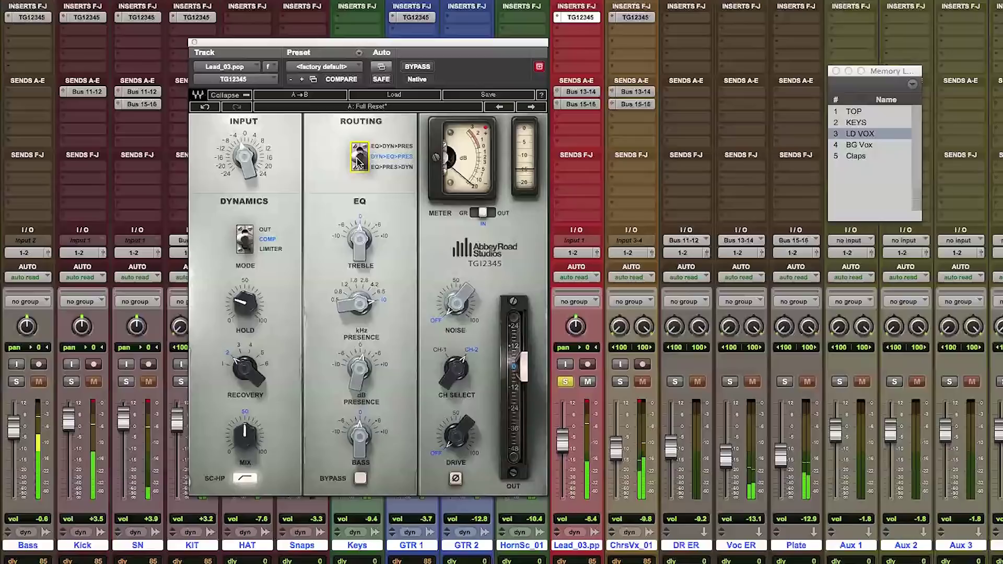
click(358, 160)
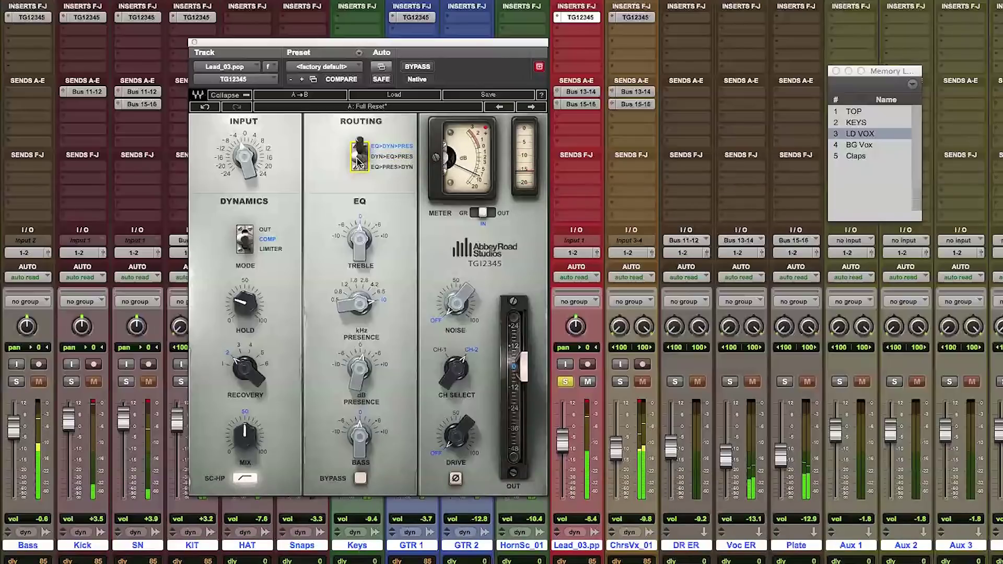
click(358, 162)
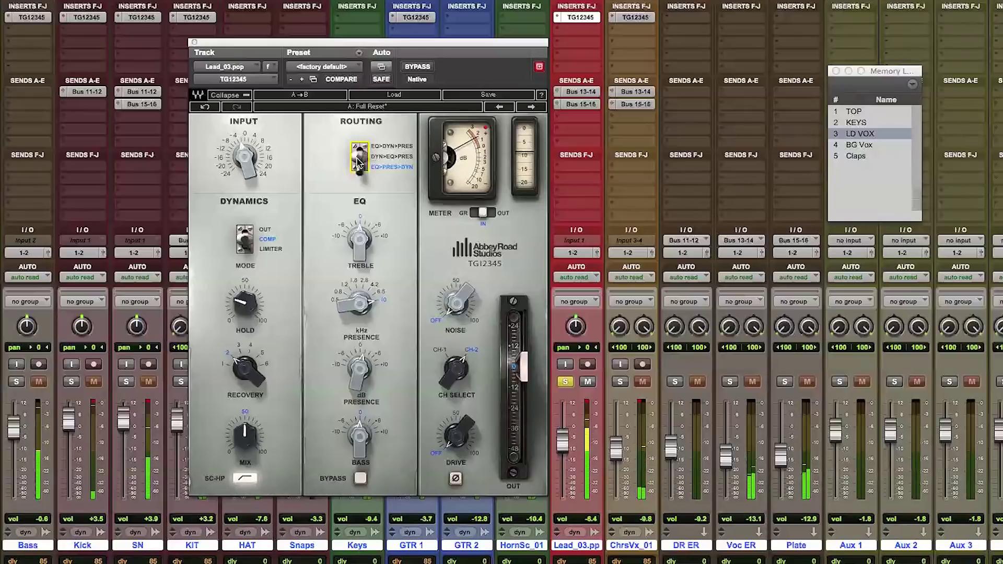
click(359, 163)
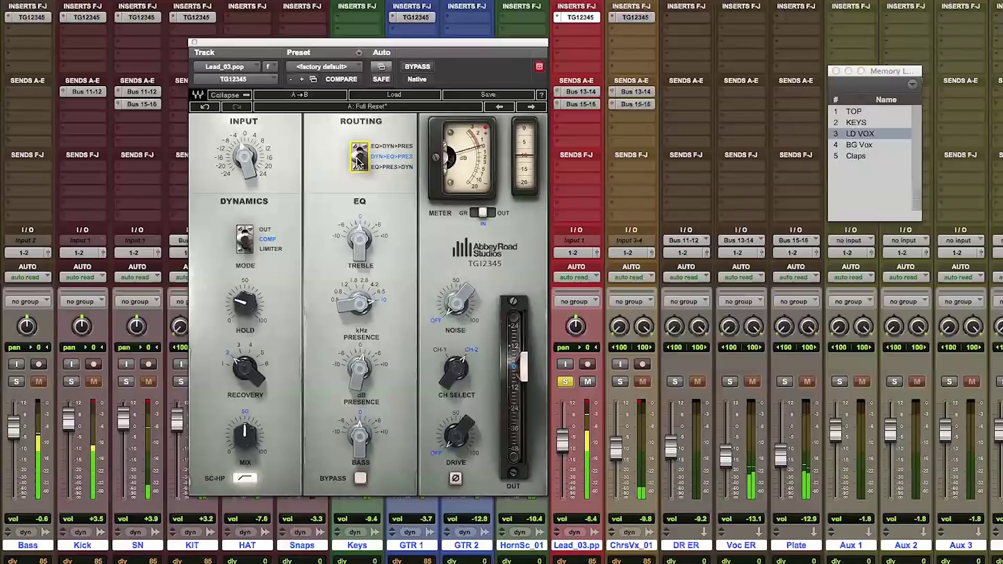
click(359, 163)
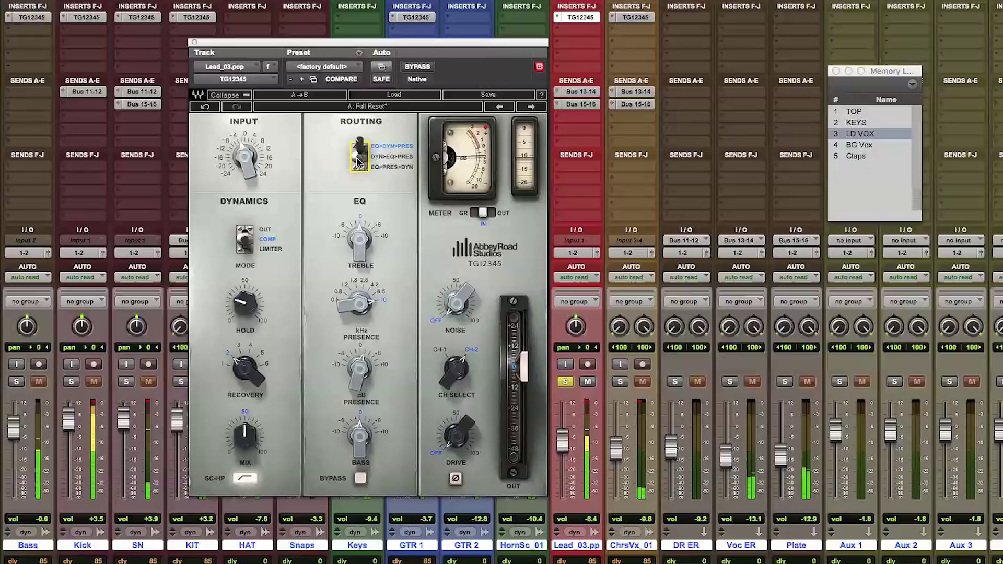
click(359, 162)
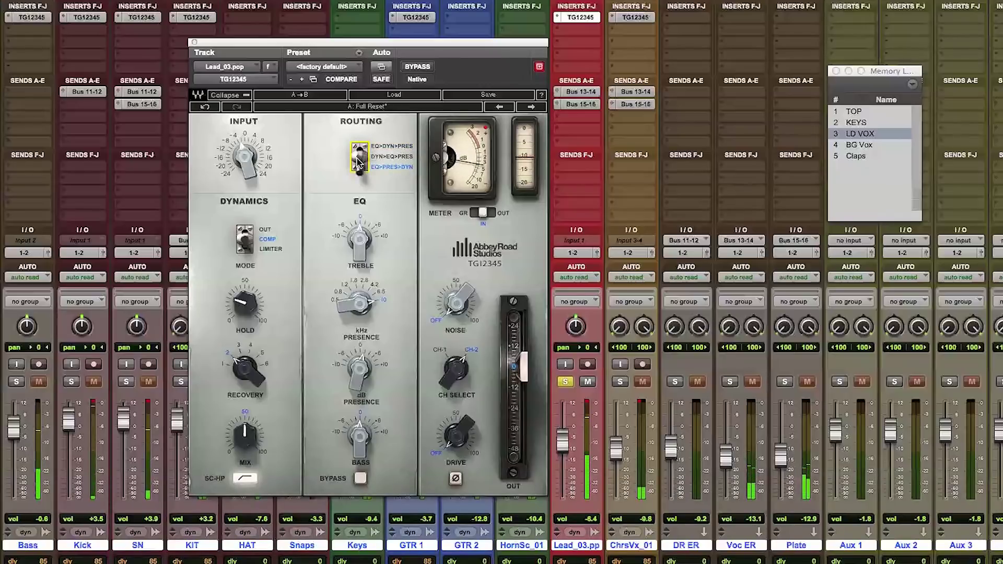
click(358, 162)
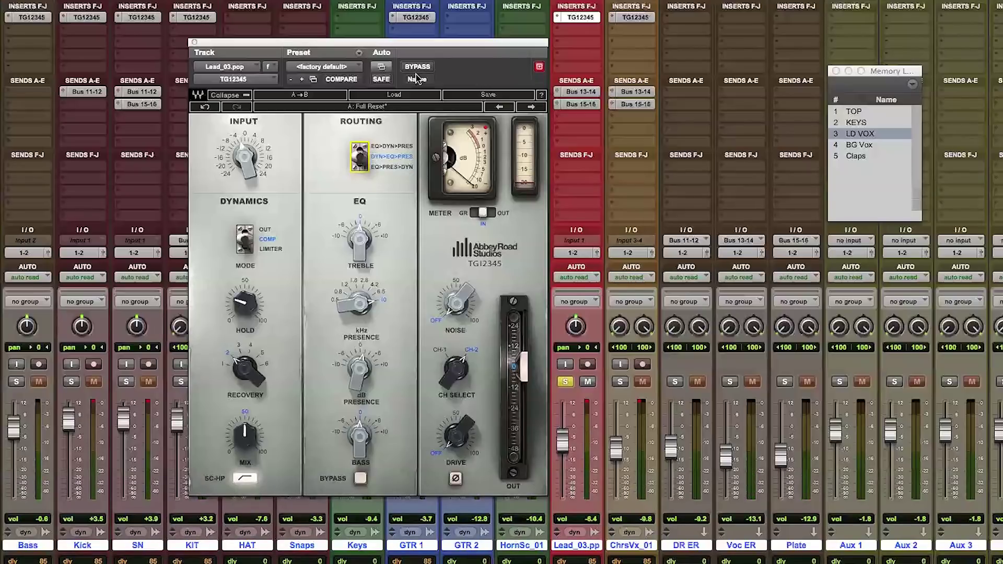
Unsolo the lead vocal, mute the ChrsVx_01 track, and raise the lead vocal fader to -3.1 dB
click(563, 383)
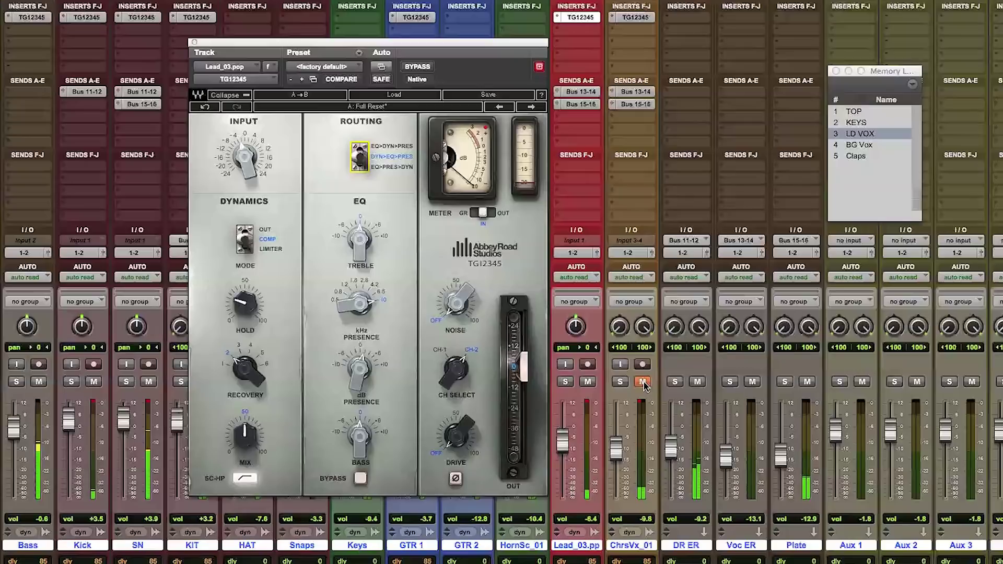
drag(562, 445, 562, 441)
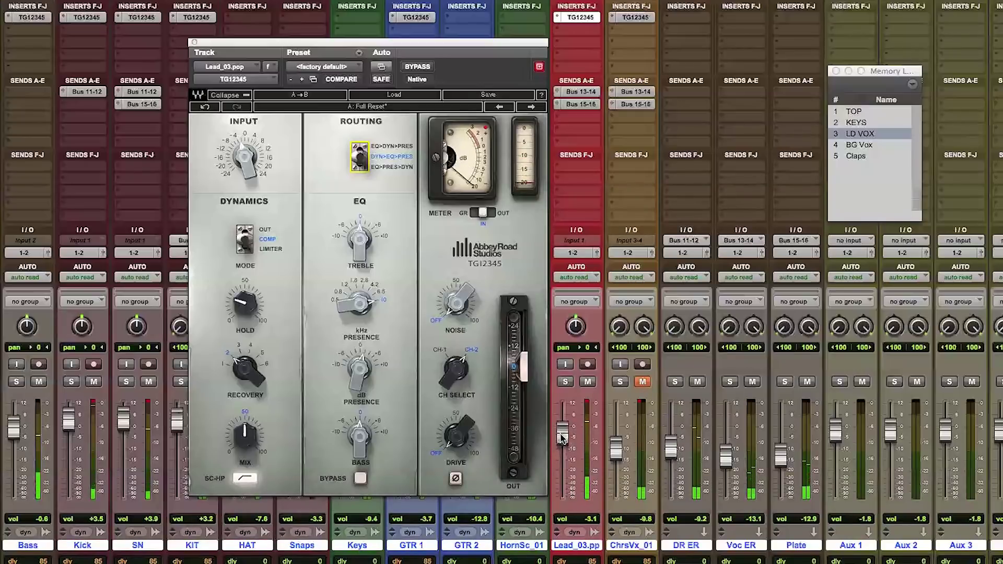
Lower the track faders to -2.8 dB for Kick, -2.5 dB for SN, -1.2 dB for KIT and -1.2 dB for Bass
alt+click(67, 425)
drag(70, 438, 70, 444)
drag(124, 424, 178, 439)
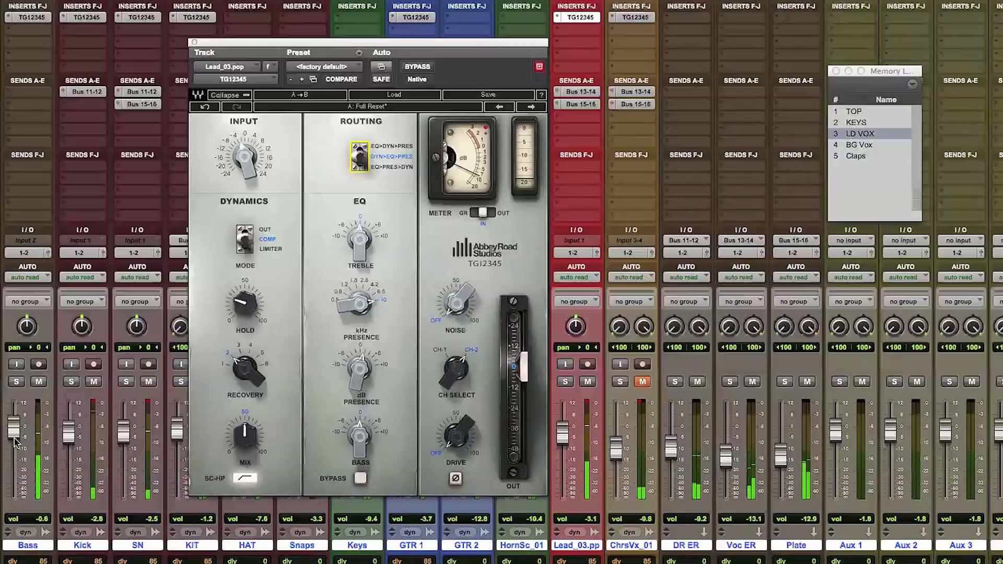
drag(15, 442, 15, 444)
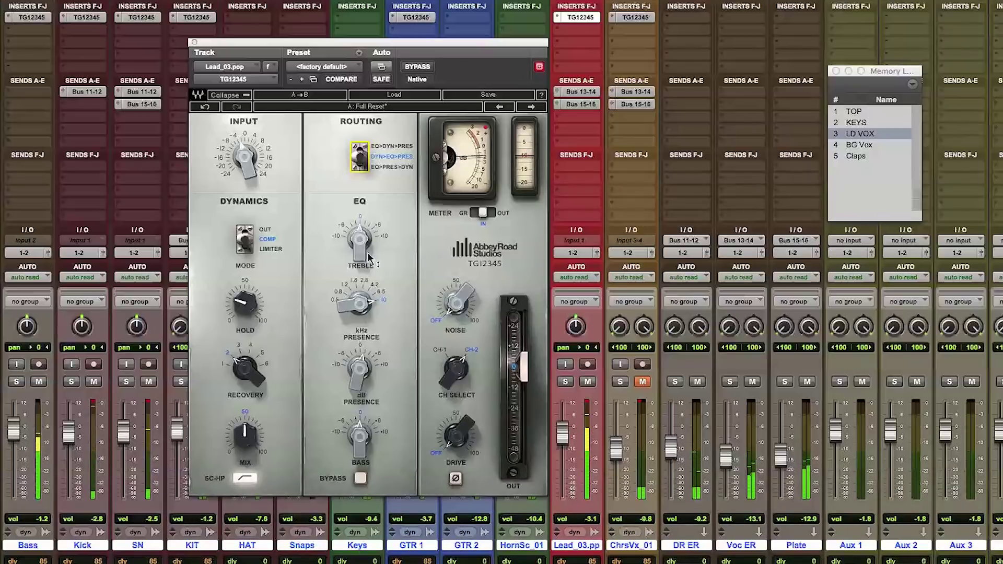
Move the plugin window off the mixer faders and set GTR 1 to -8.6 dB, GTR 2 to -10.7 dB and Keys to -8.0 dB
drag(324, 51, 166, 16)
drag(403, 440, 454, 455)
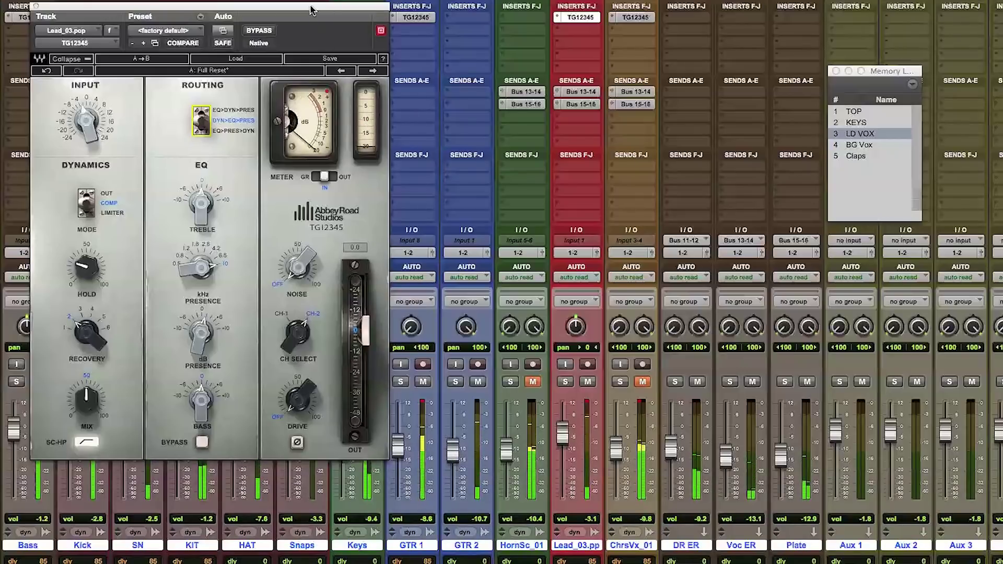
drag(320, 21, 248, 17)
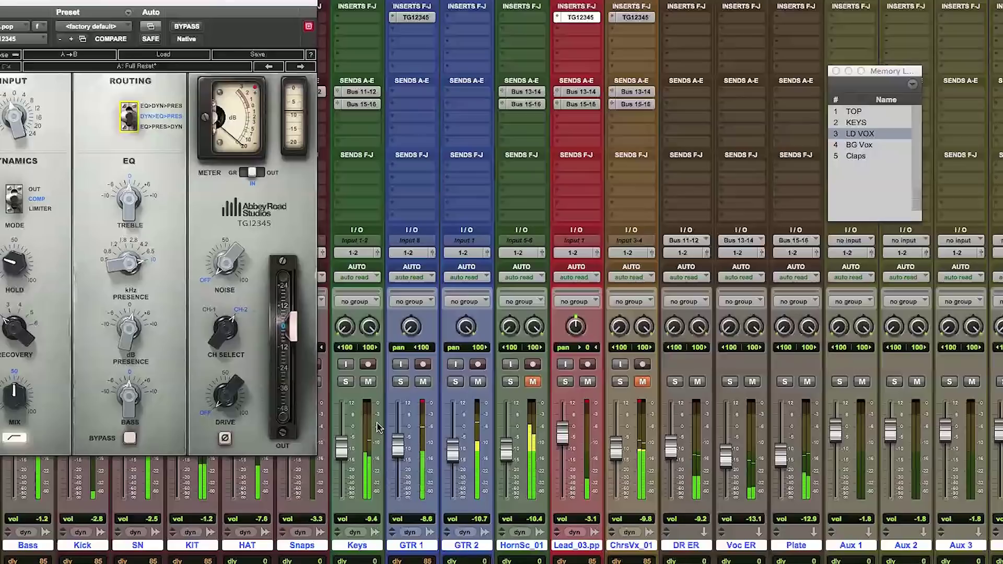
drag(344, 447, 344, 443)
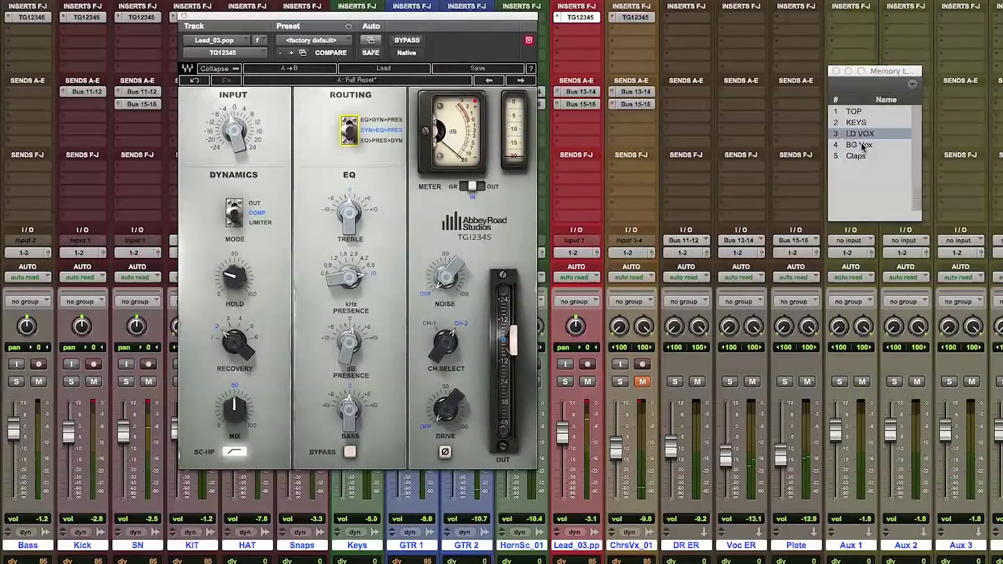
Recall the BG Vox memory location, open the TG12345 on ChrsVx_01, and unmute and solo that track
click(863, 146)
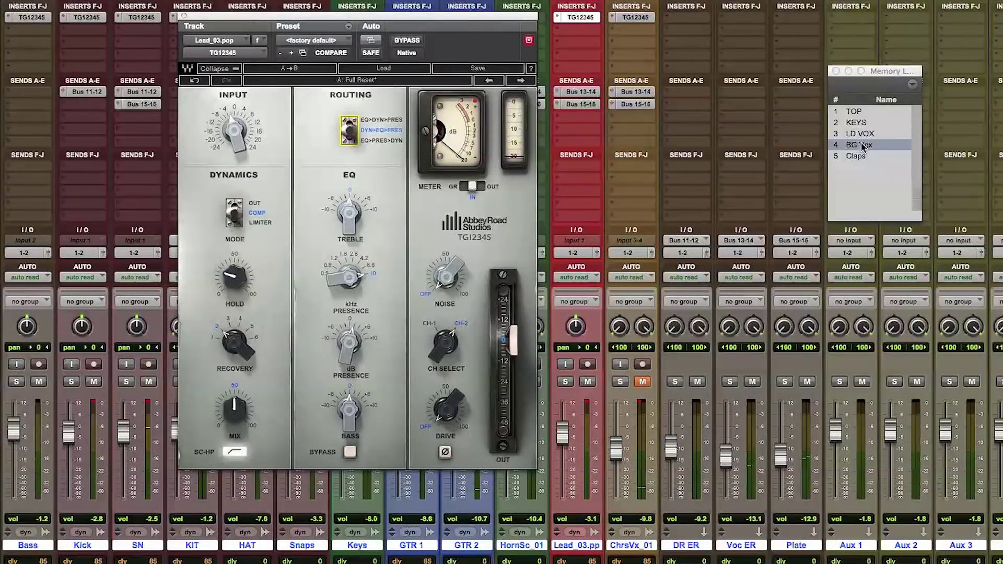
click(633, 18)
drag(487, 20, 451, 22)
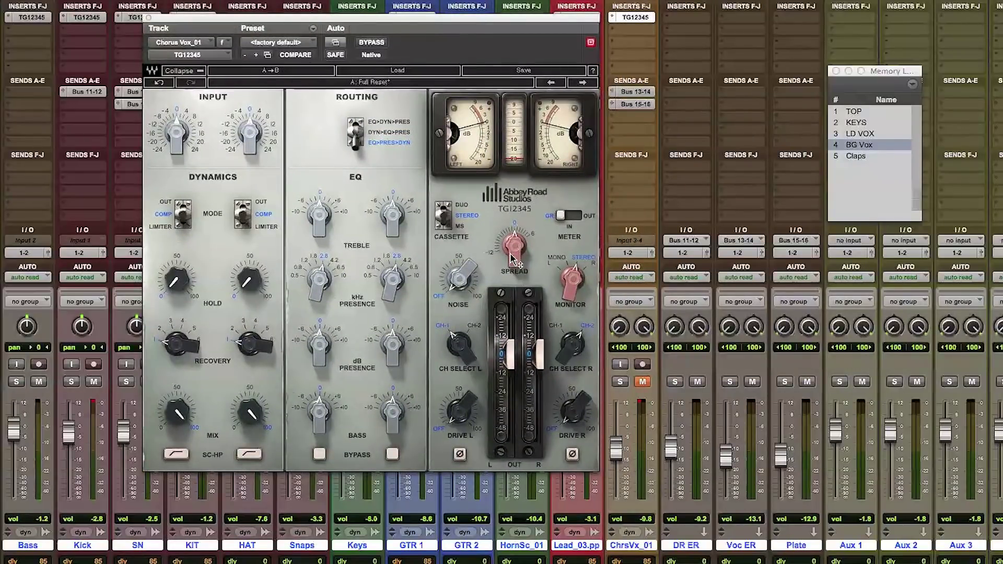
click(642, 382)
click(620, 382)
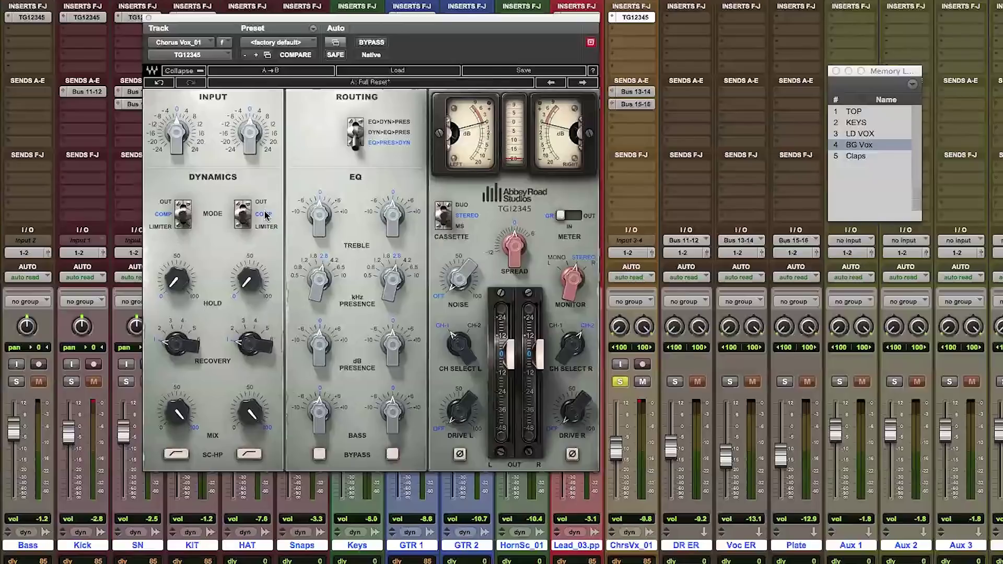
Switch the chorus vocals' dynamics mode to OUT on both channels and bypass the EQ
click(513, 246)
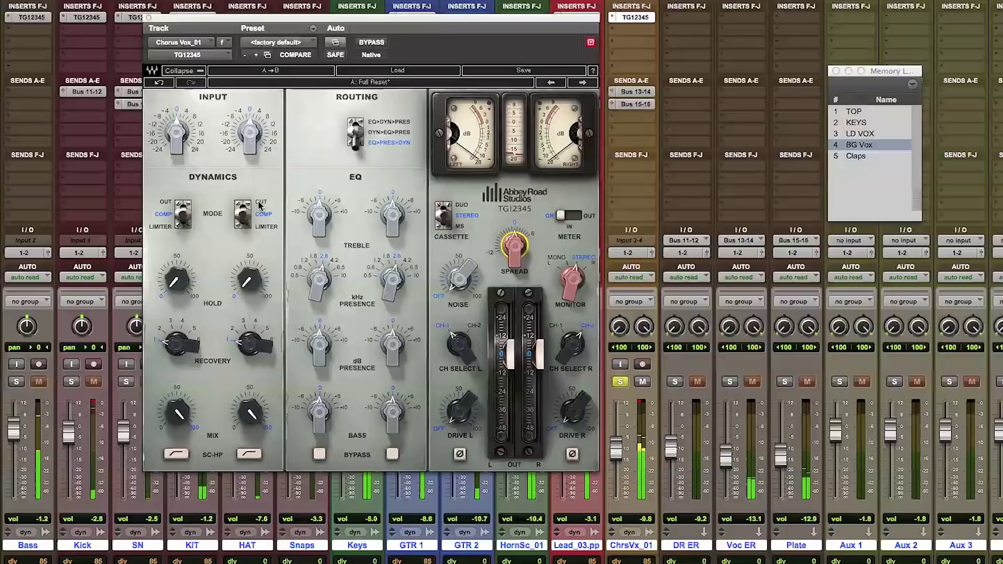
click(242, 208)
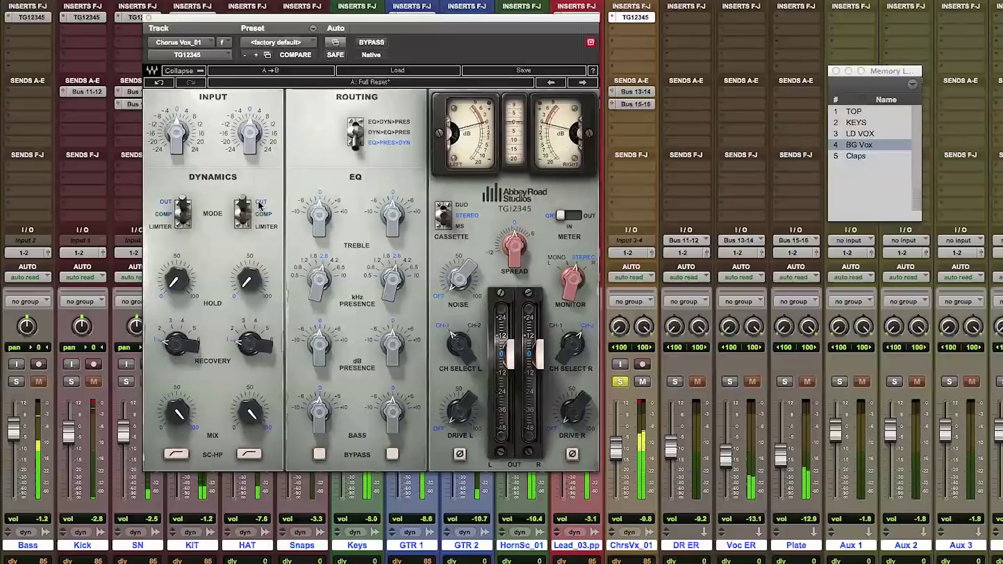
click(319, 454)
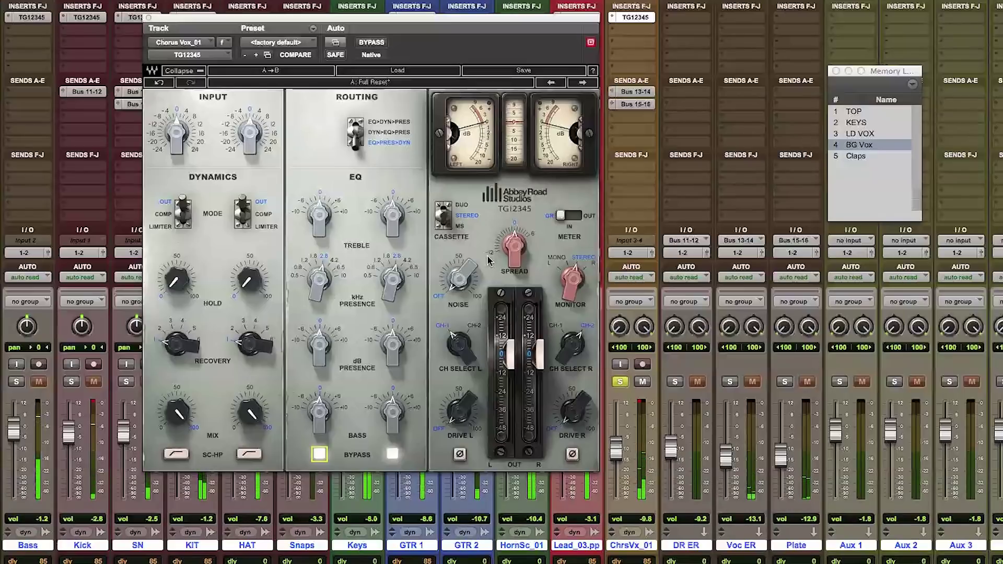
Widen the chorus vocals with the Spread control, trying about 4.5 and 3.1, and audition it both soloed and in the full mix
click(515, 243)
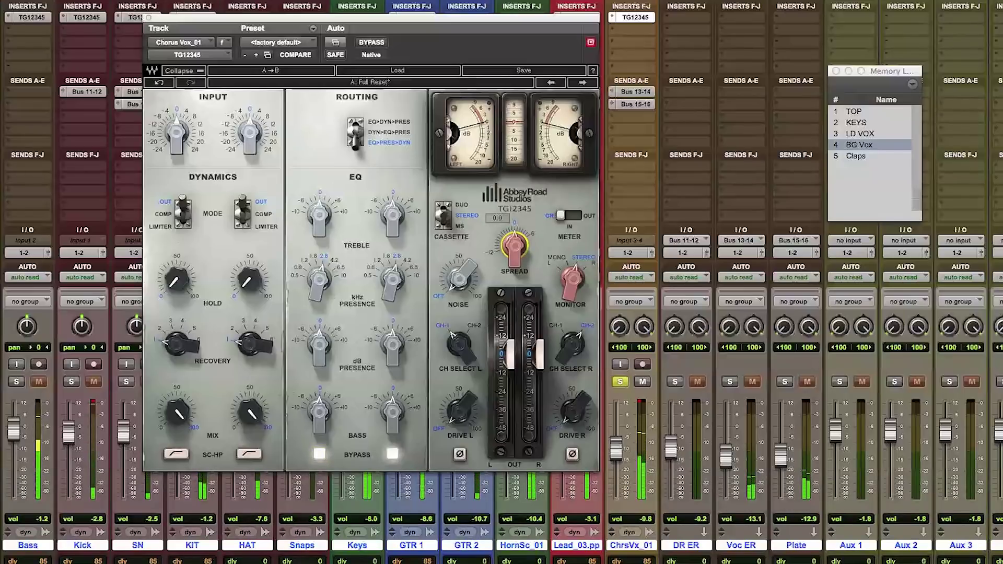
drag(514, 243, 515, 227)
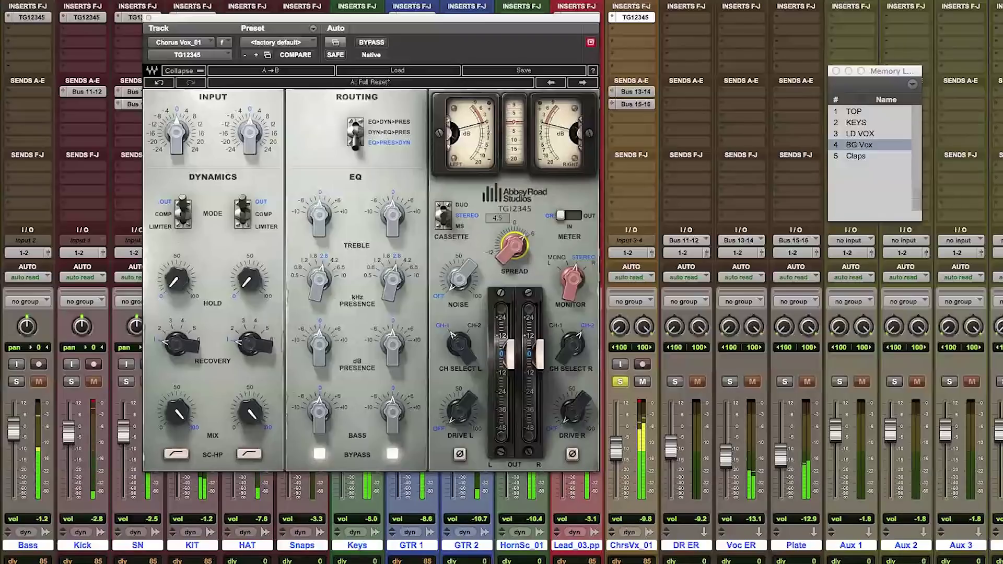
drag(513, 246, 513, 282)
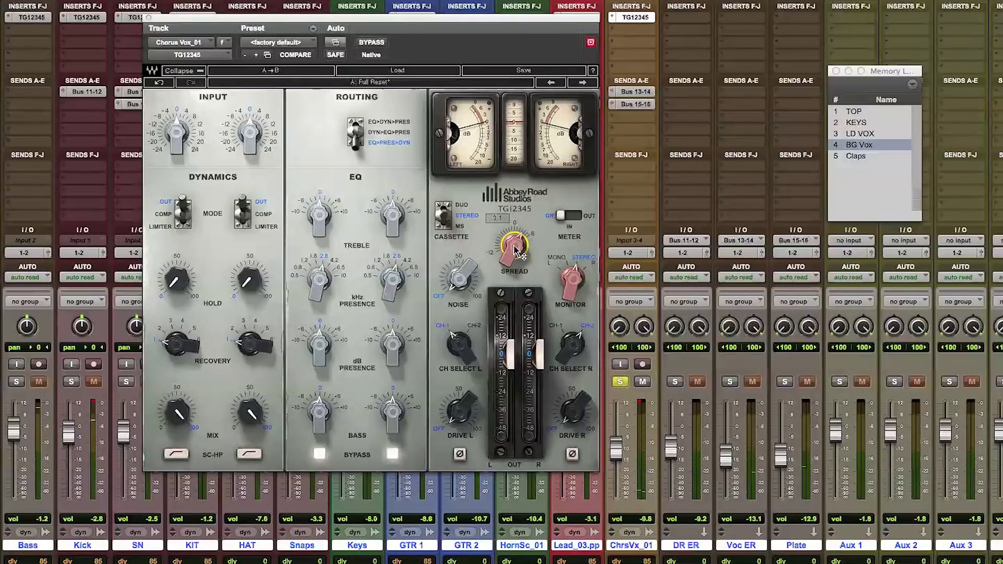
click(619, 383)
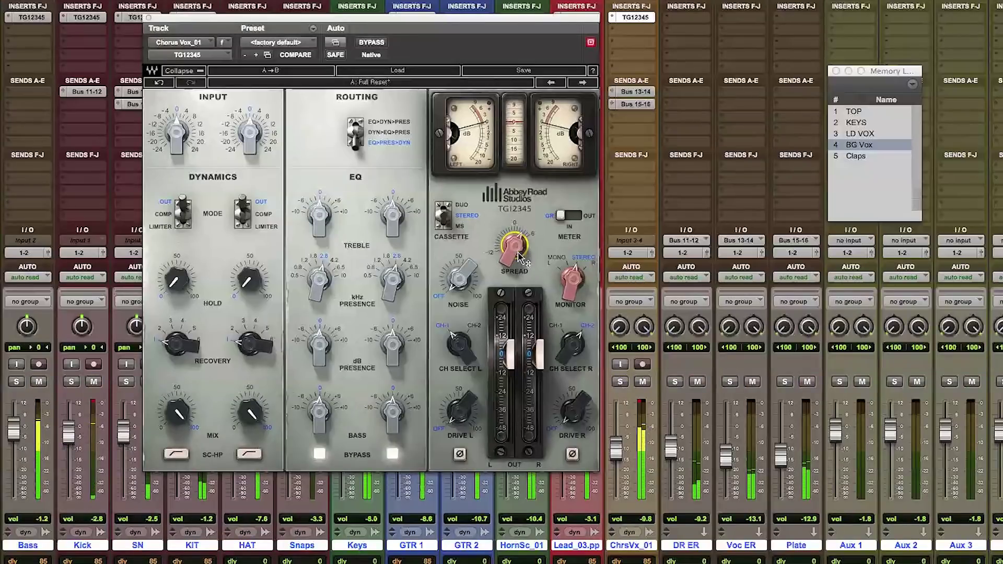
mouse_move(521, 257)
mouse_down()
mouse_move(521, 244)
mouse_move(515, 251)
mouse_up()
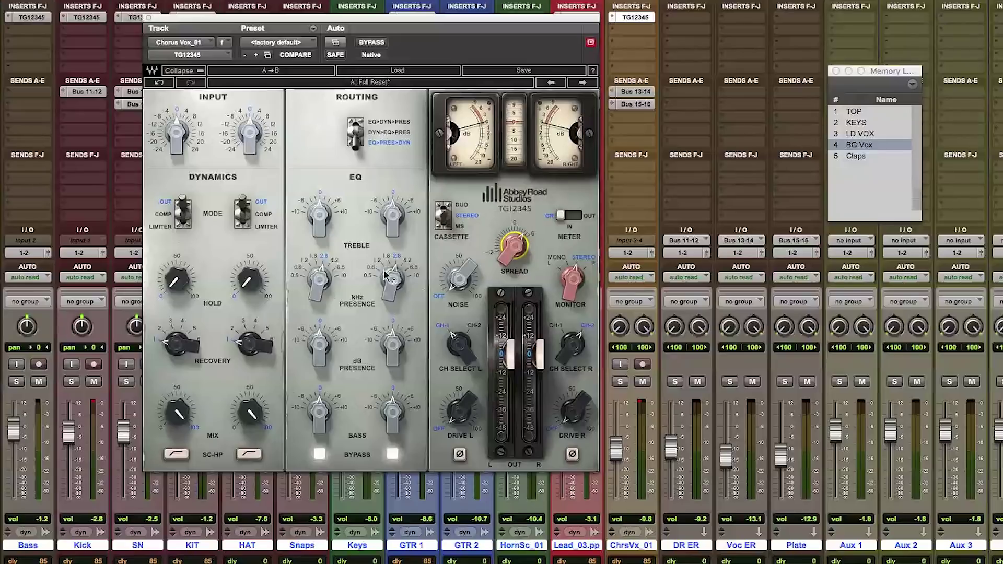
Boost the chorus vocals' treble slightly and add a small presence boost at 10 kHz
drag(323, 220, 324, 210)
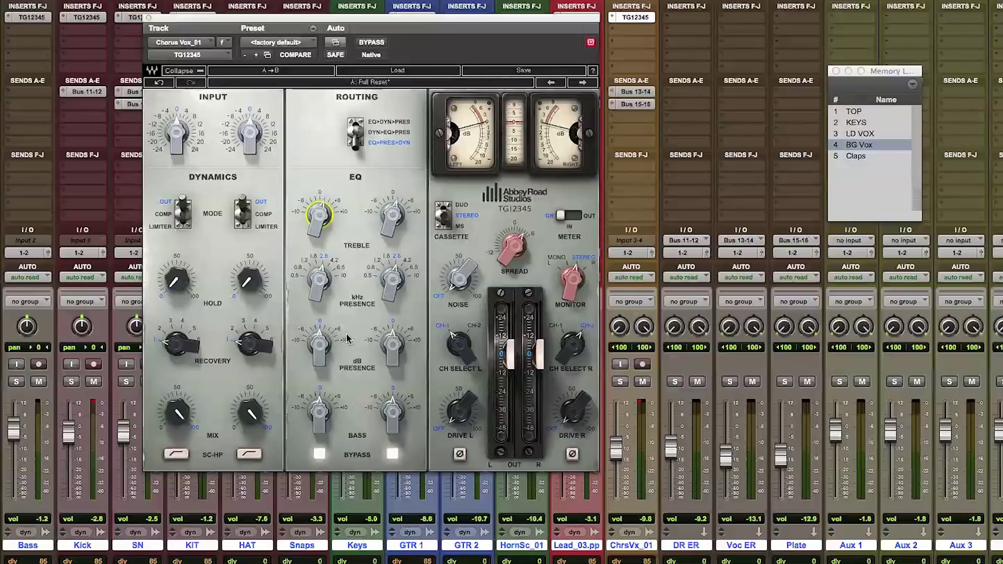
click(344, 277)
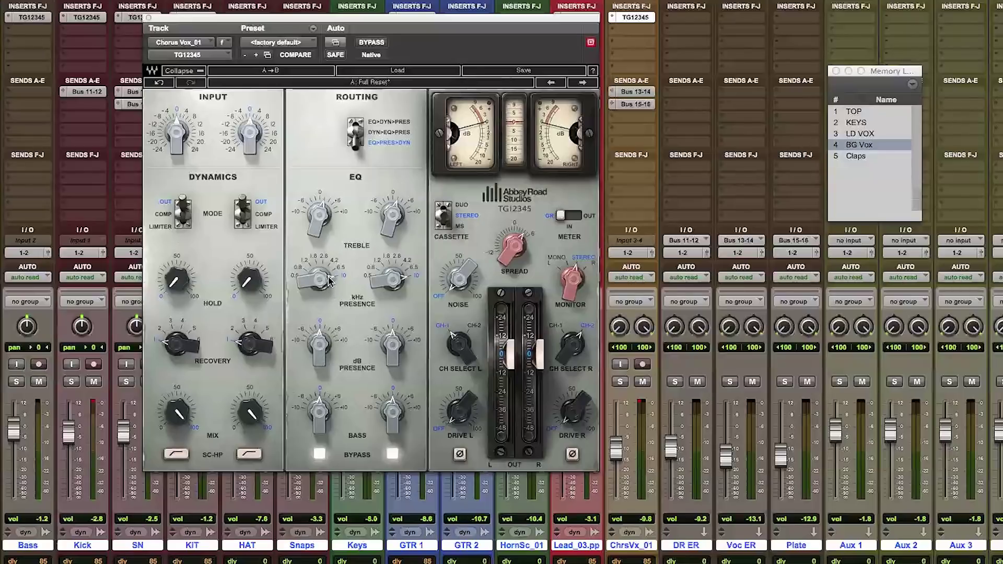
click(319, 344)
drag(320, 343, 320, 332)
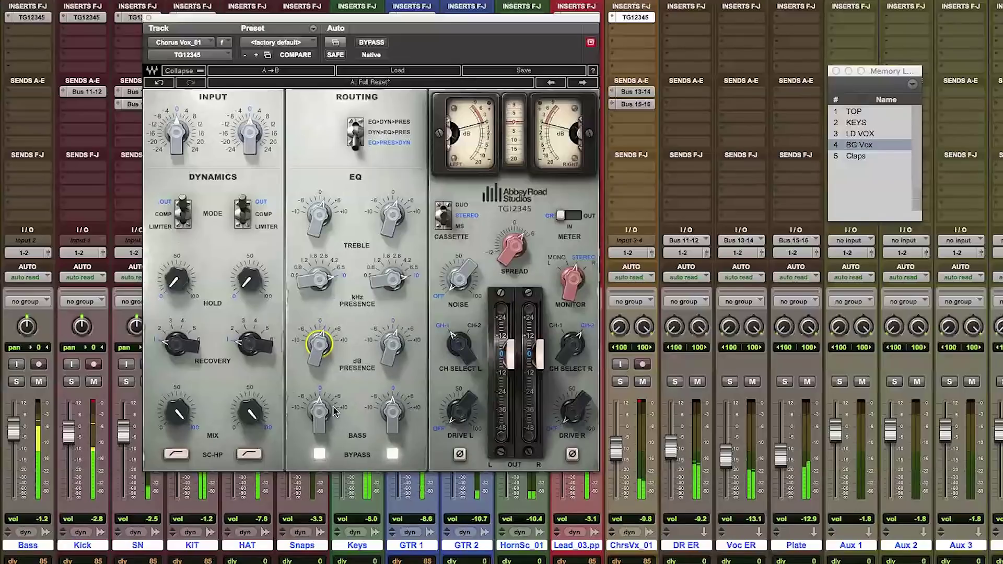
Solo the chorus vocals, compare the EQ active and bypassed, leave it active, and boost the bass by about 1.1 dB
click(620, 382)
click(320, 454)
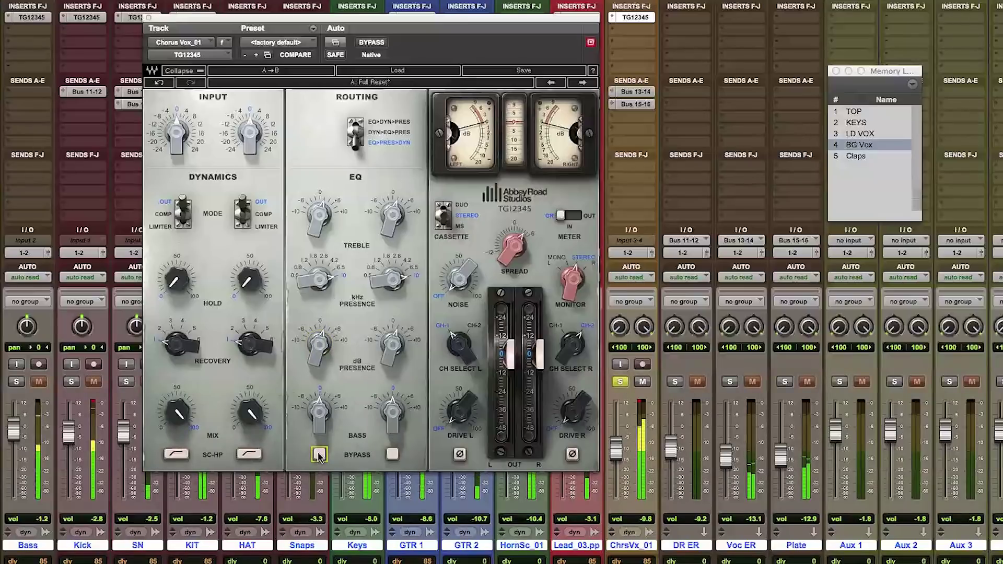
click(319, 454)
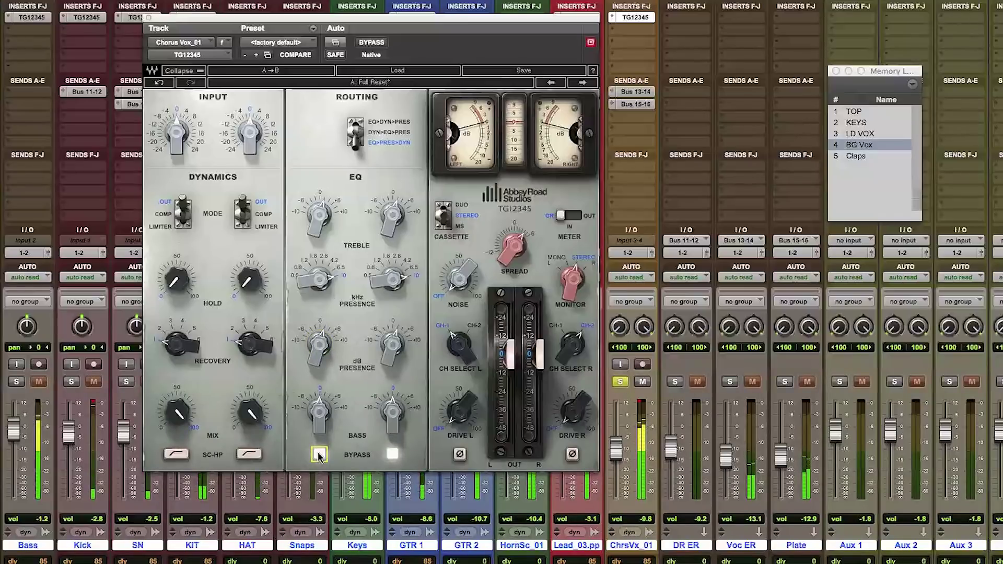
click(319, 450)
drag(319, 412, 313, 398)
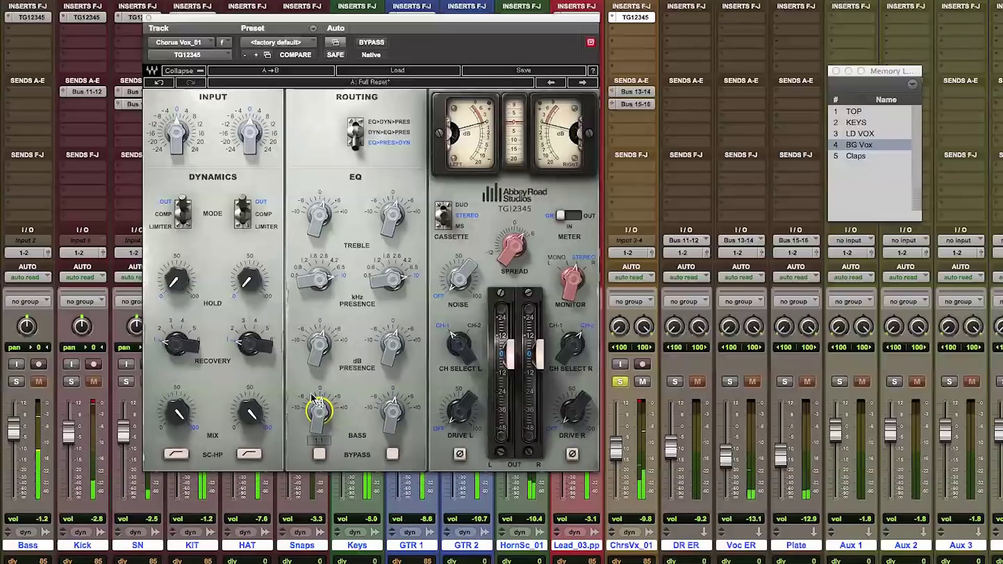
Compare the soloed chorus vocals with the EQ bypassed and active, leaving it active
click(318, 455)
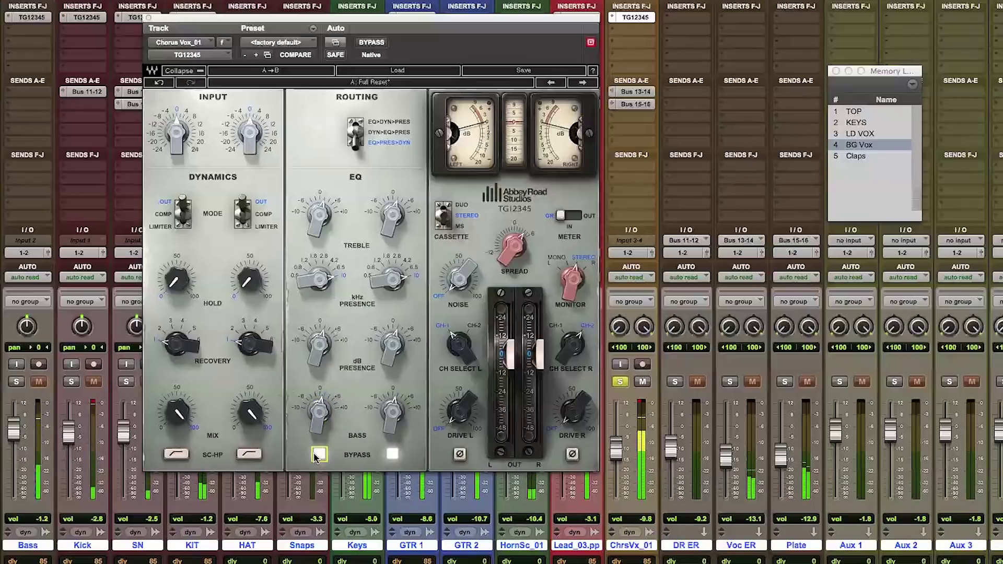
click(317, 454)
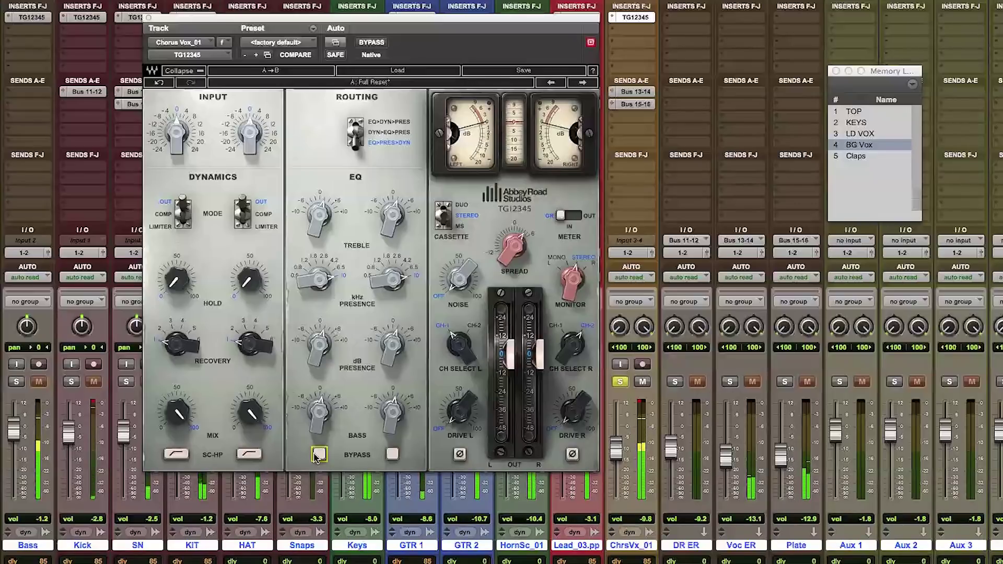
Set the chorus vocals' dynamics to COMP with Recovery 2, enable the sidechain high-pass, and raise Hold to just above 50
click(159, 215)
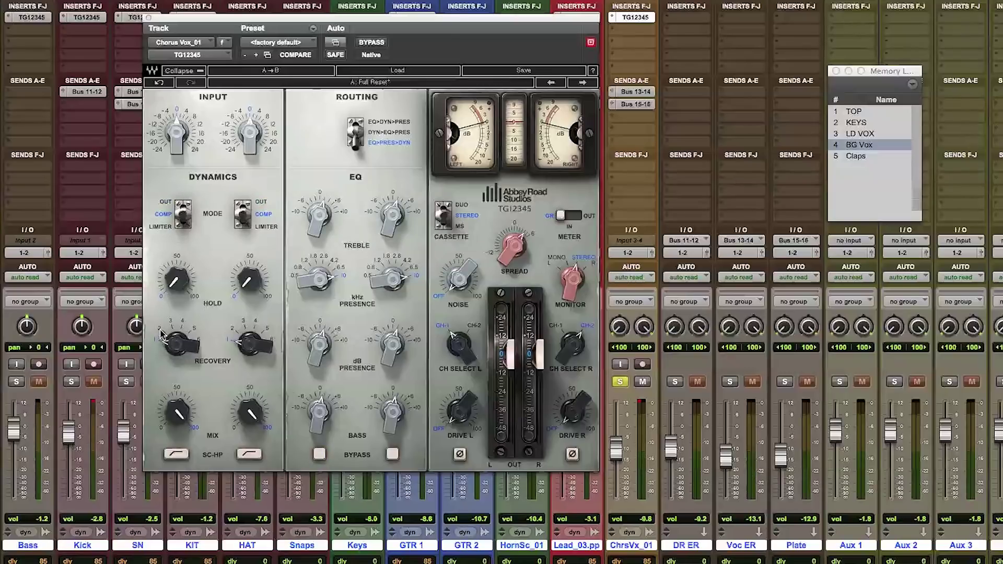
drag(162, 334, 163, 335)
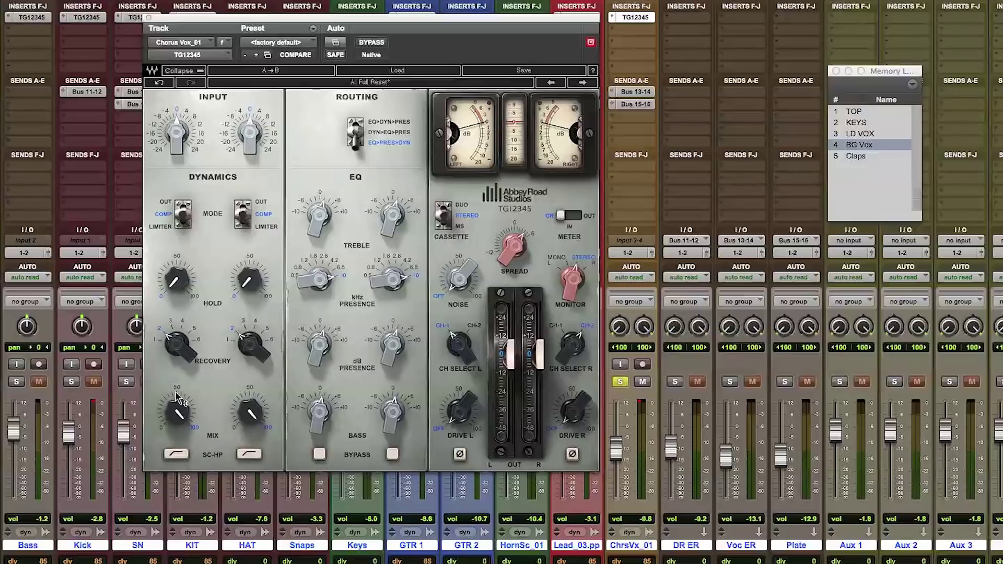
click(178, 454)
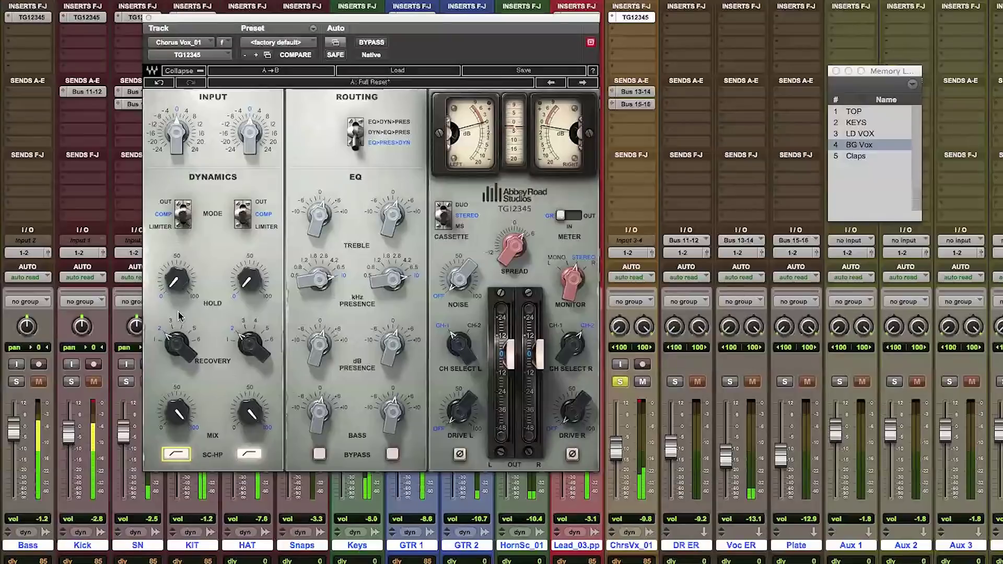
click(177, 280)
drag(176, 280, 176, 240)
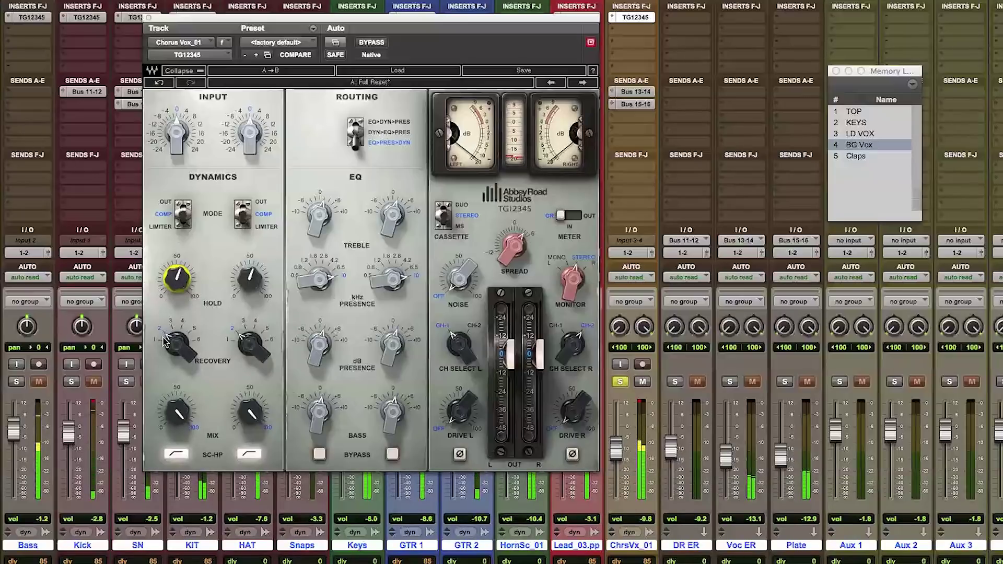
Try Recovery positions 3 and 1 on the chorus vocals, settle on 3, and lower the dynamics Mix to about 35
drag(171, 326, 172, 324)
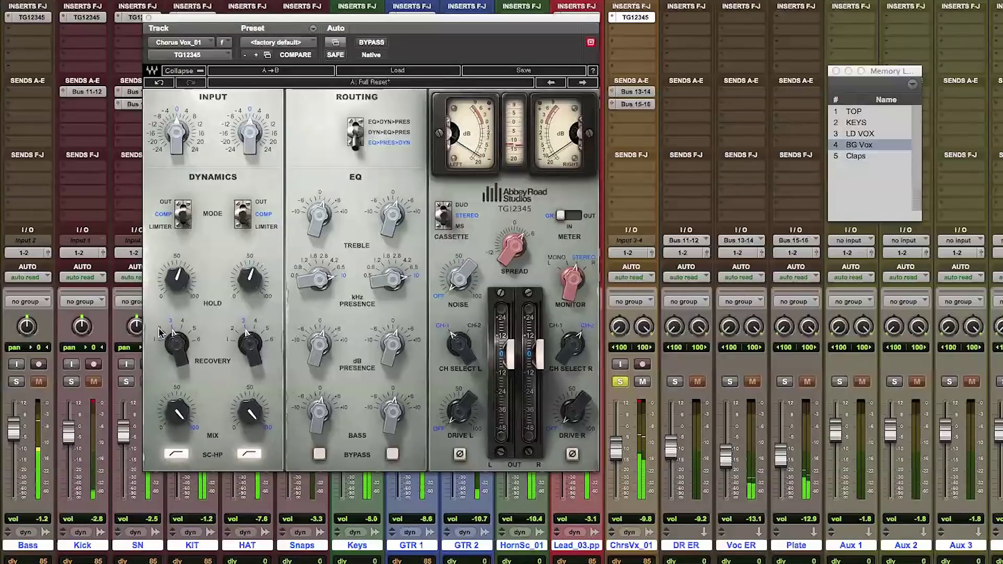
drag(161, 333, 164, 334)
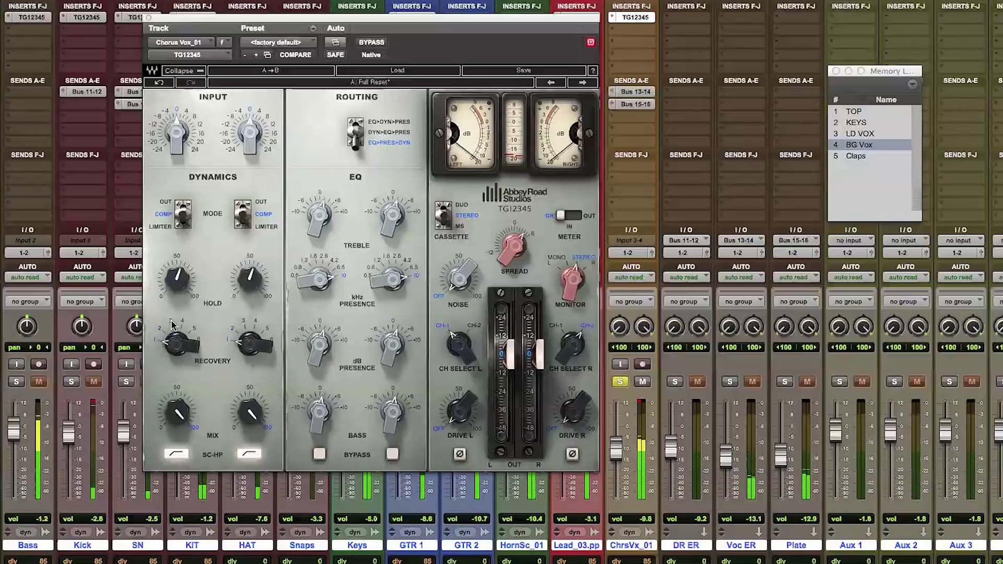
click(173, 323)
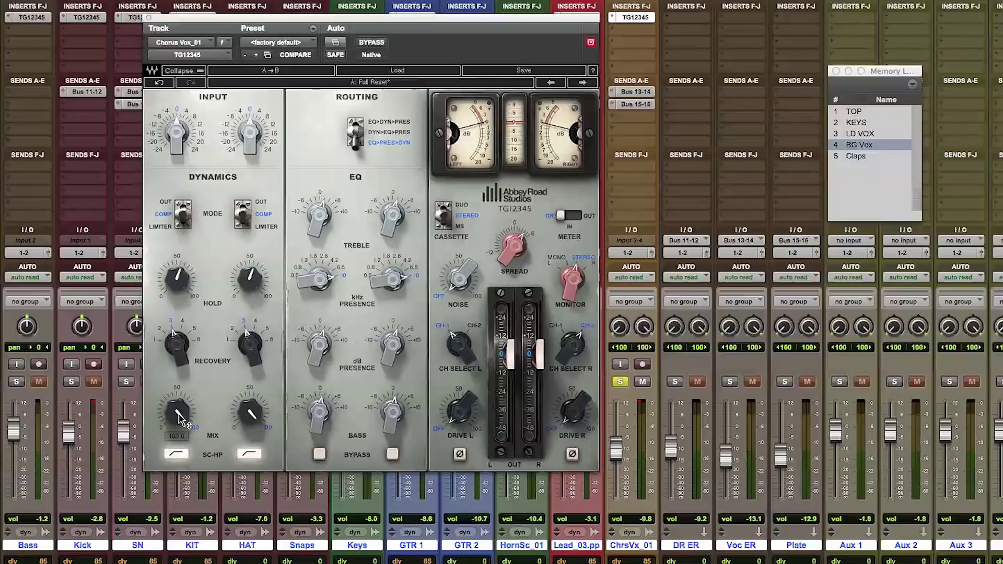
mouse_move(179, 416)
mouse_down()
mouse_move(179, 443)
mouse_move(181, 418)
mouse_up()
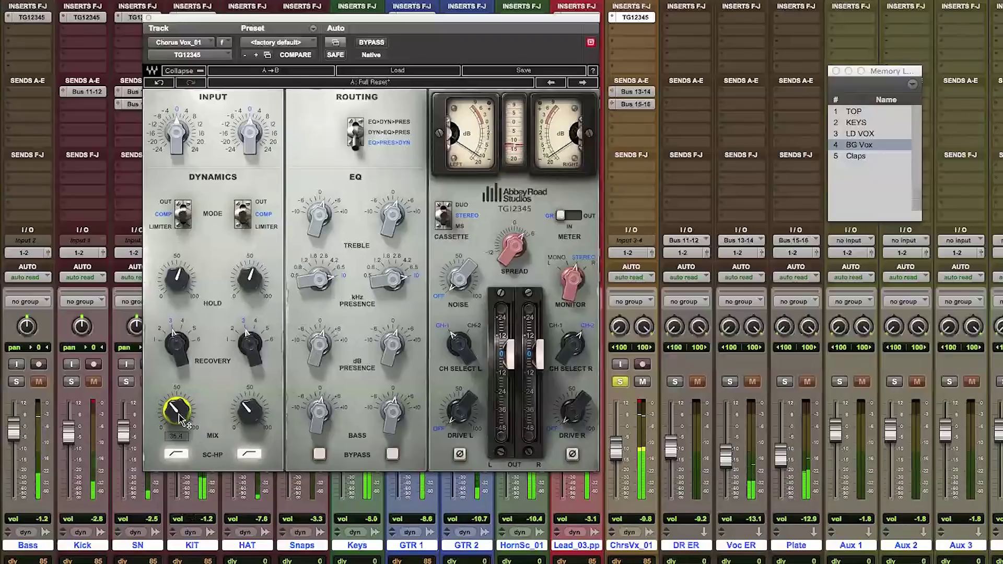
Audition the DYN>EQ>PRES and EQ>DYN>PRES routings on the chorus vocals against EQ>PRES>DYN, leaving EQ>PRES>DYN selected
click(354, 134)
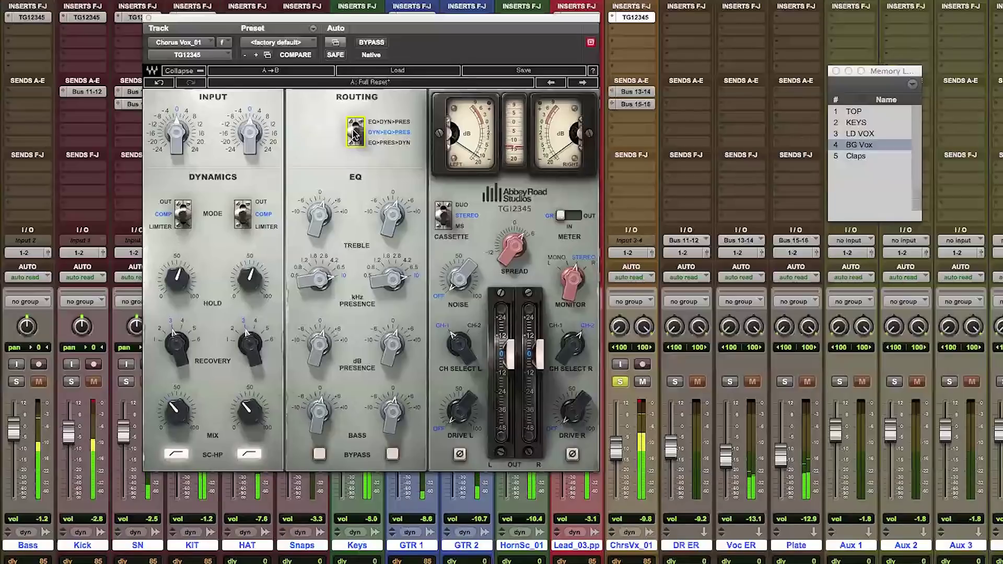
click(354, 134)
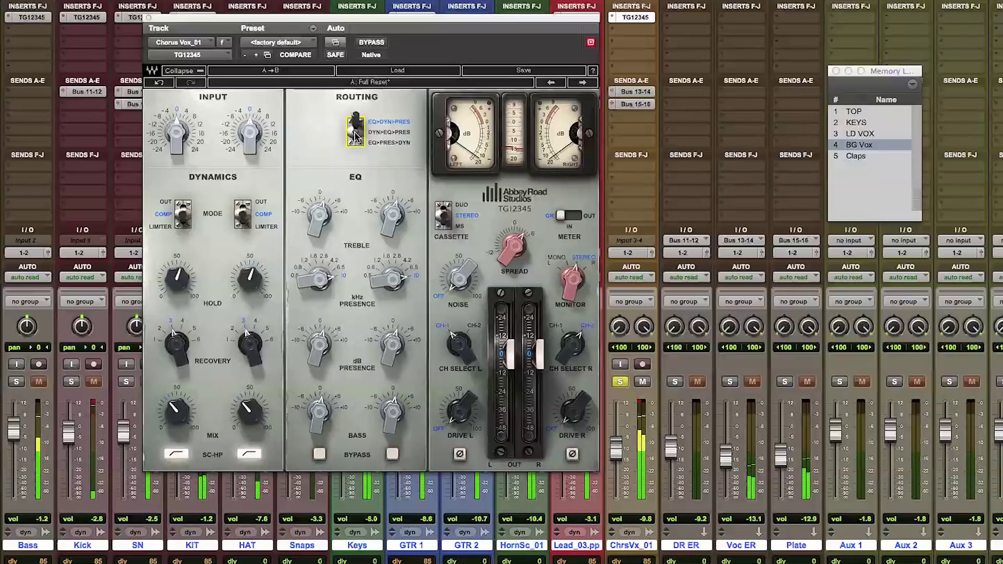
click(355, 135)
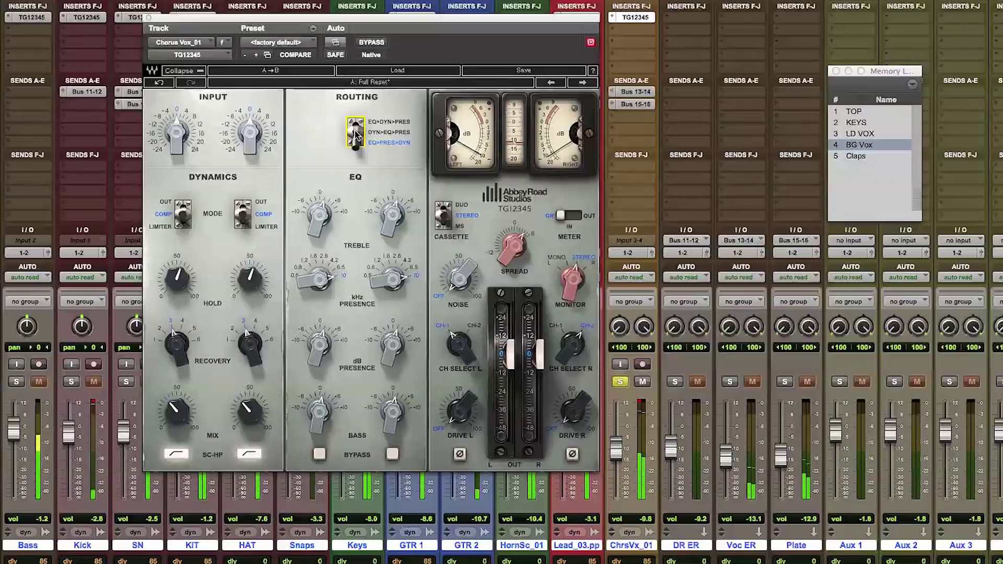
click(356, 135)
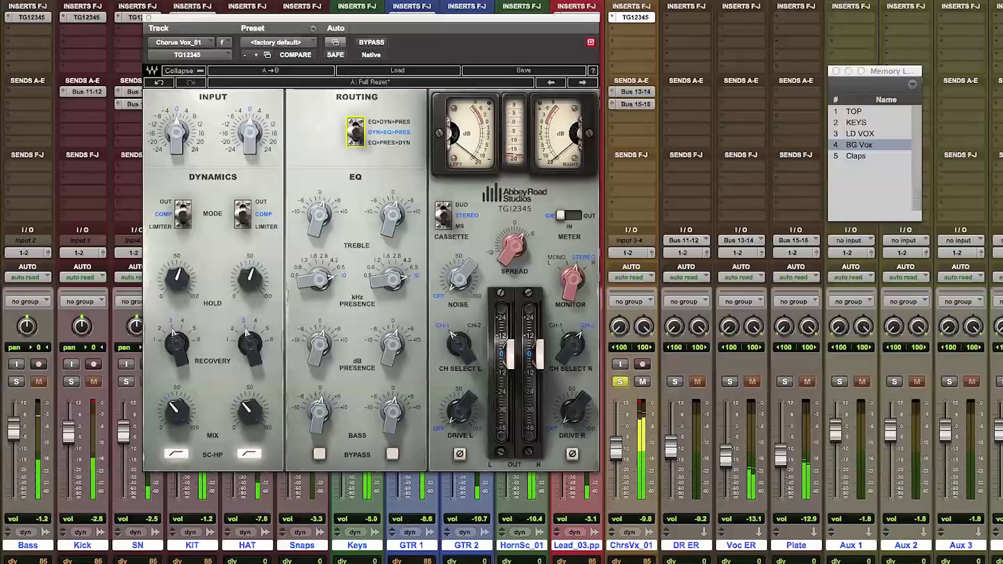
click(355, 135)
click(355, 135)
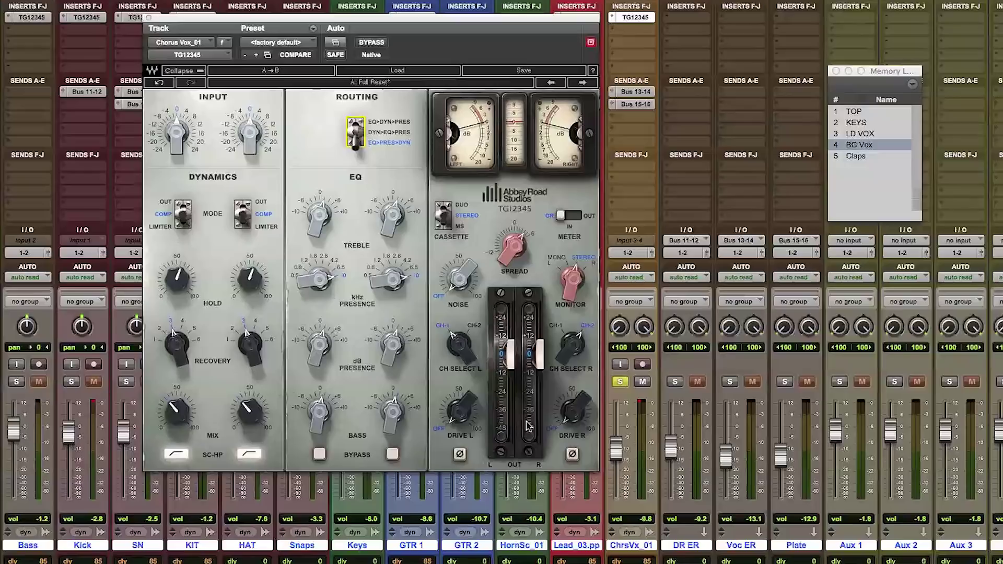
Unsolo the chorus vocals and raise their track level to -8.3 in the full mix
click(618, 383)
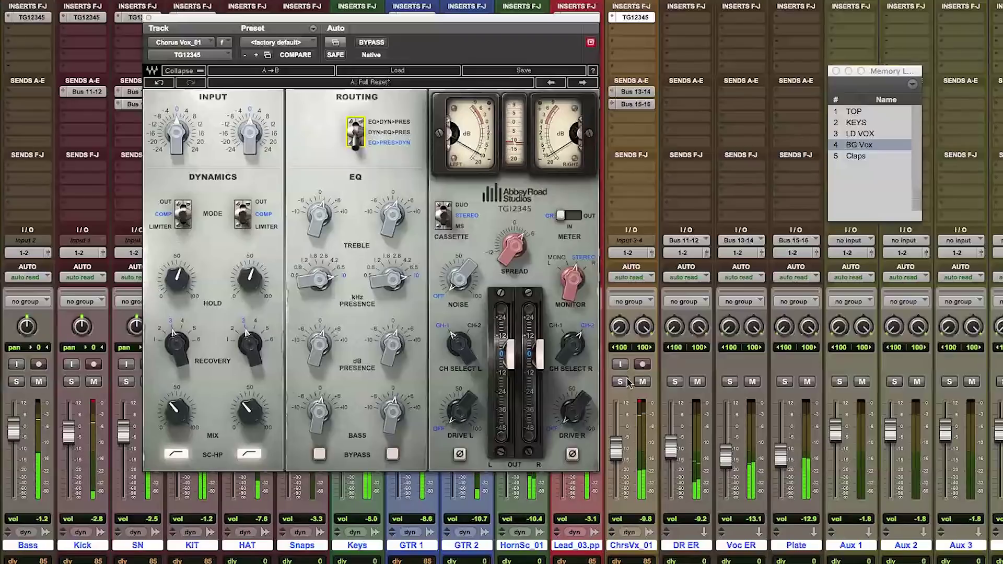
drag(617, 448, 618, 442)
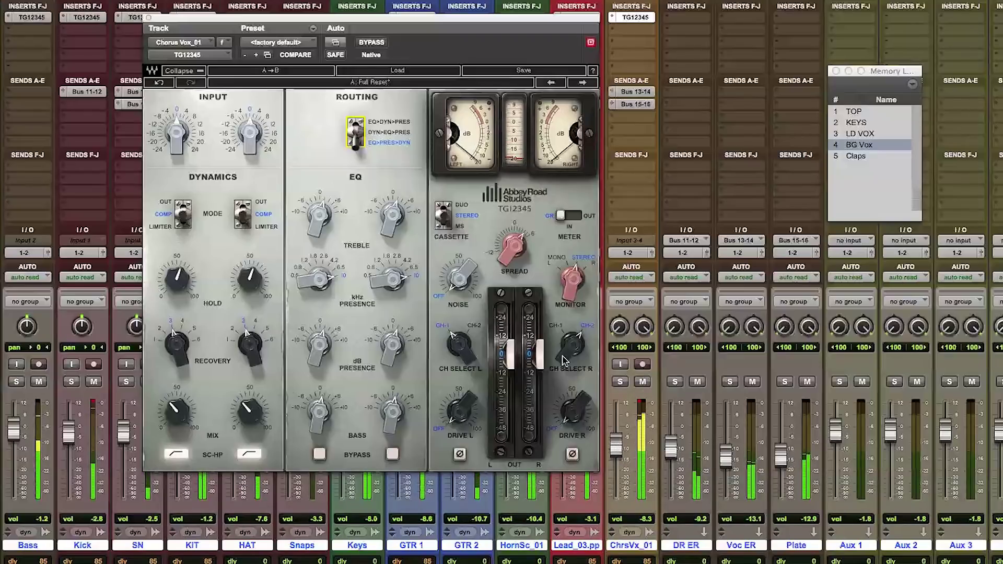
Compare the chorus vocals in the full mix with the TG12345 plugin bypassed and active, leaving it active
click(371, 44)
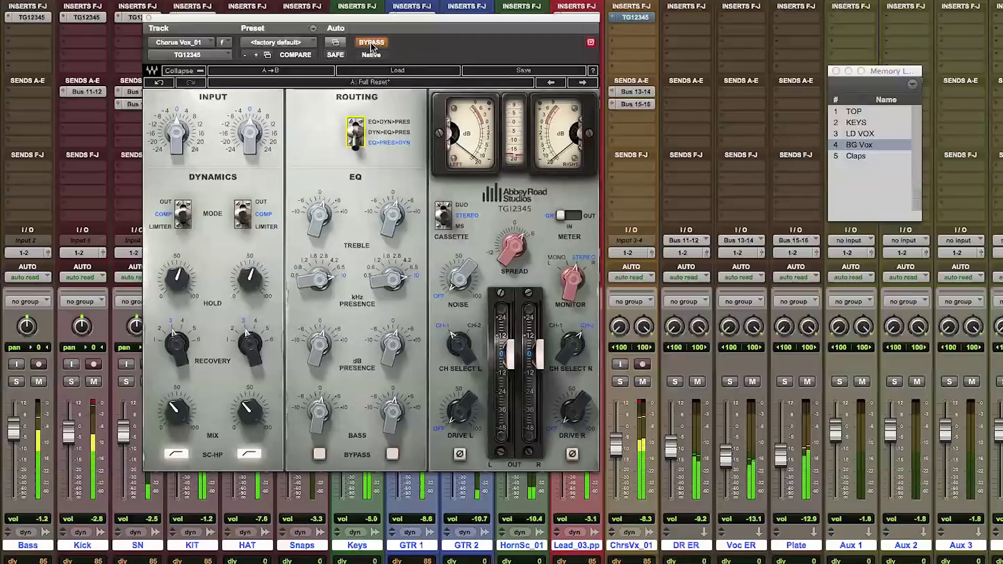
click(372, 44)
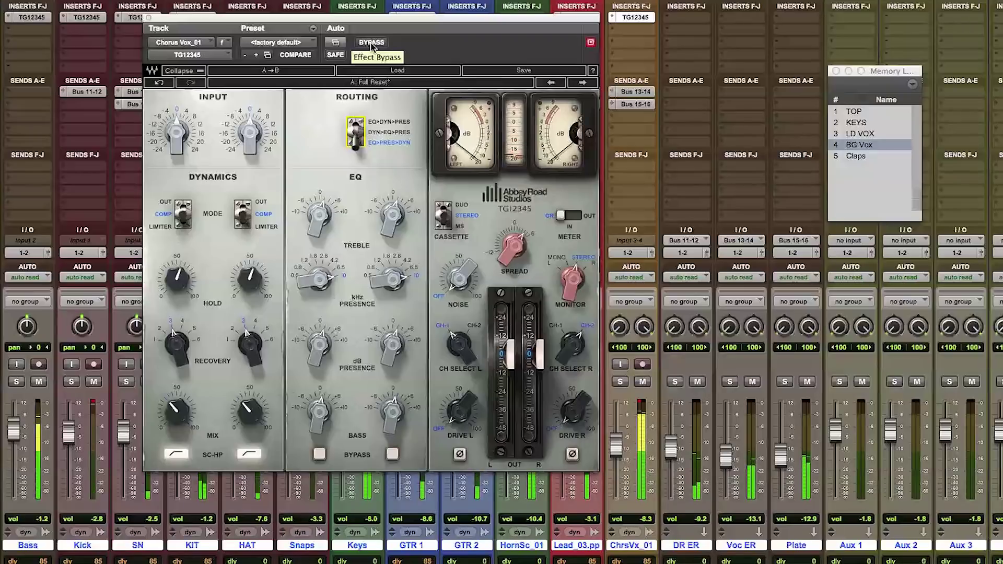
click(372, 44)
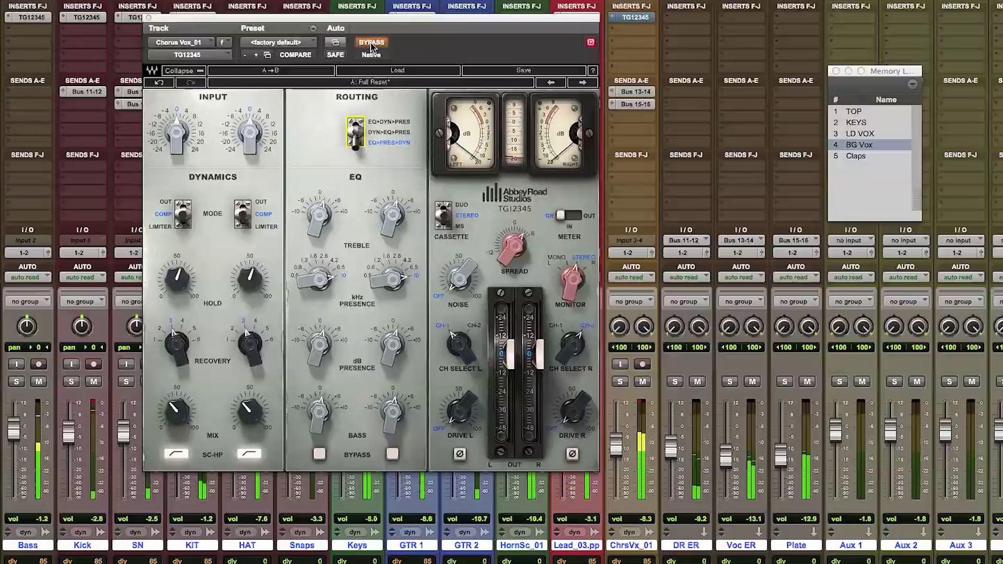
click(371, 43)
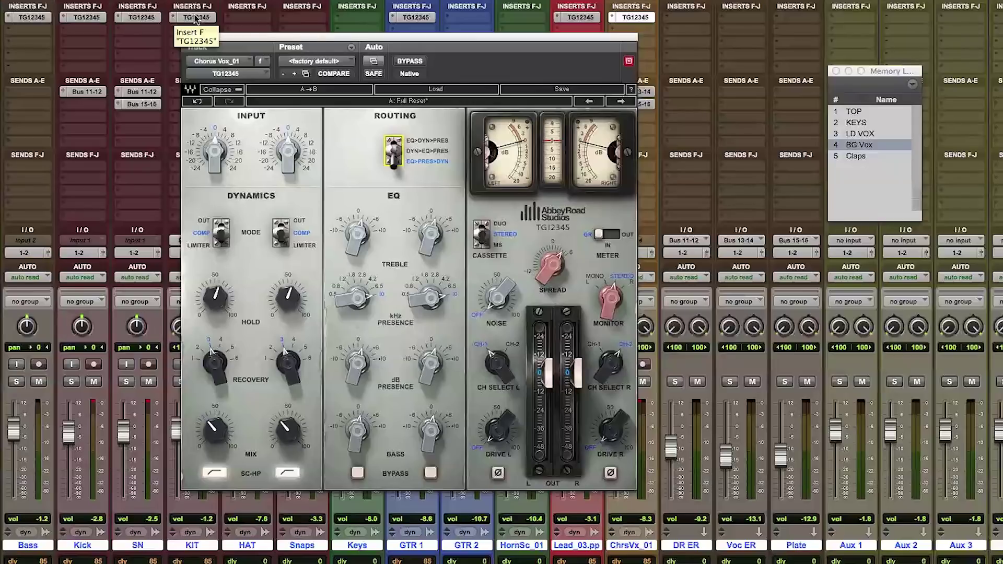
Play the full mix and compare it with all TG12345 inserts bypassed and active together, leaving them active
key(space)
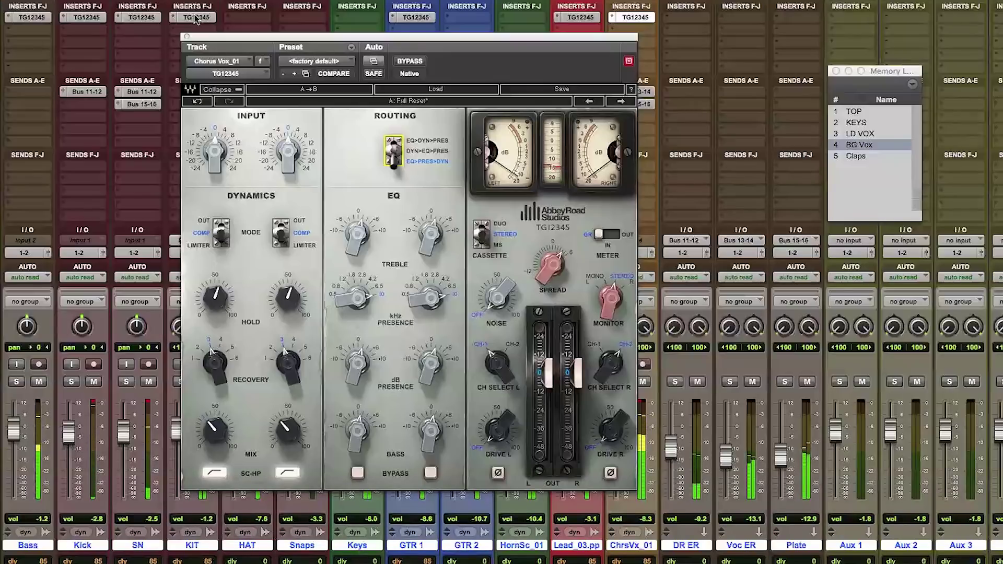
alt+super+click(194, 17)
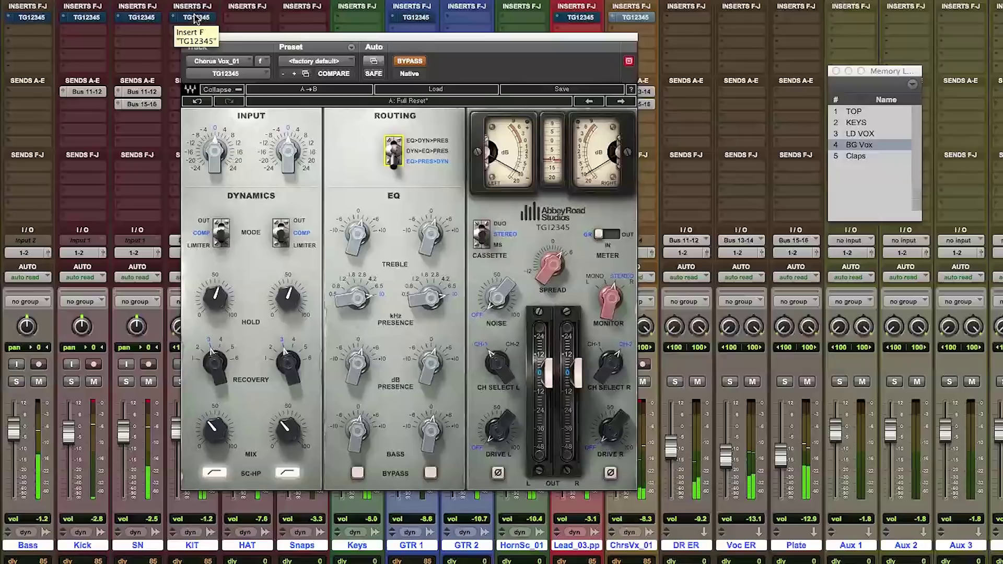
alt+super+click(196, 18)
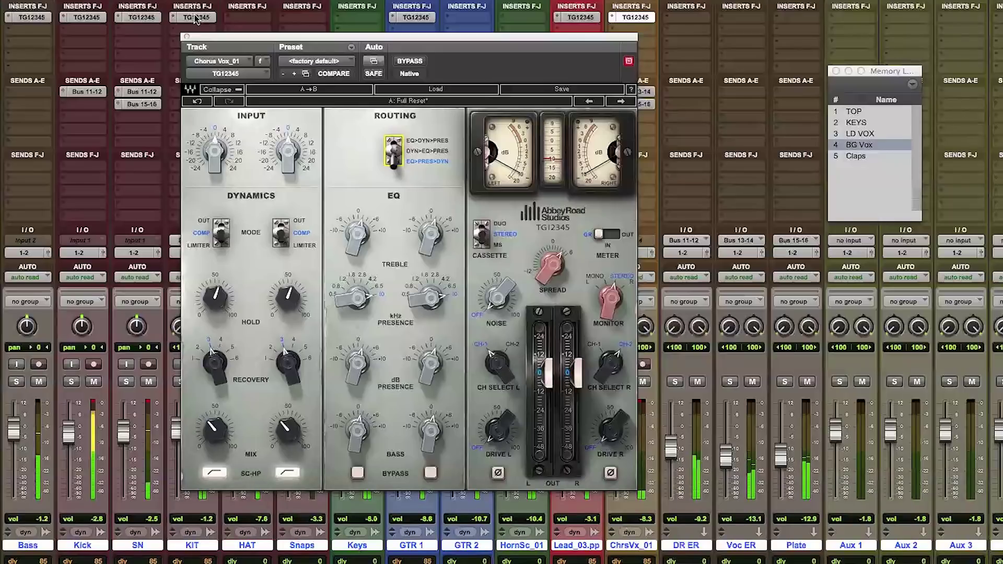
alt+super+click(196, 18)
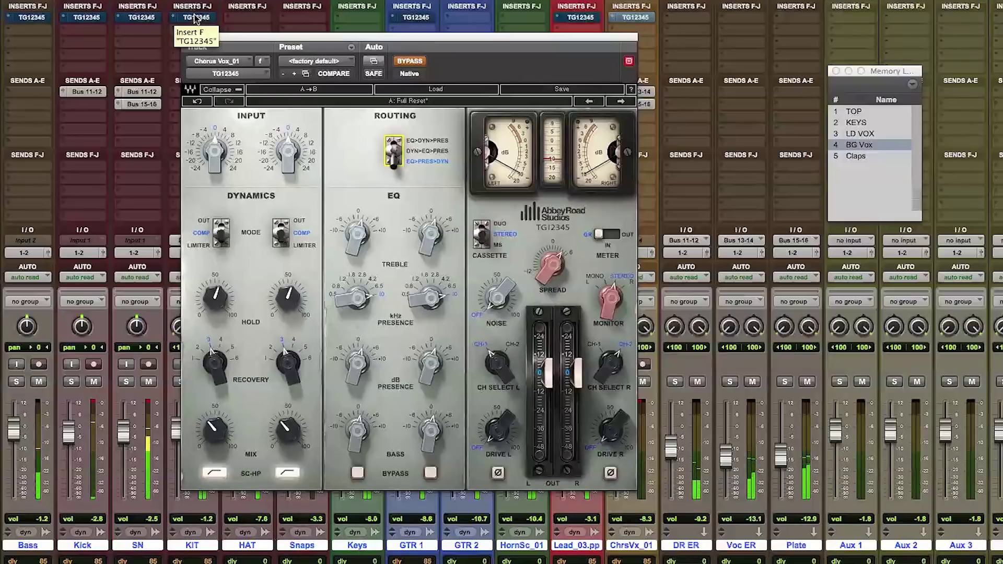
alt+super+click(195, 17)
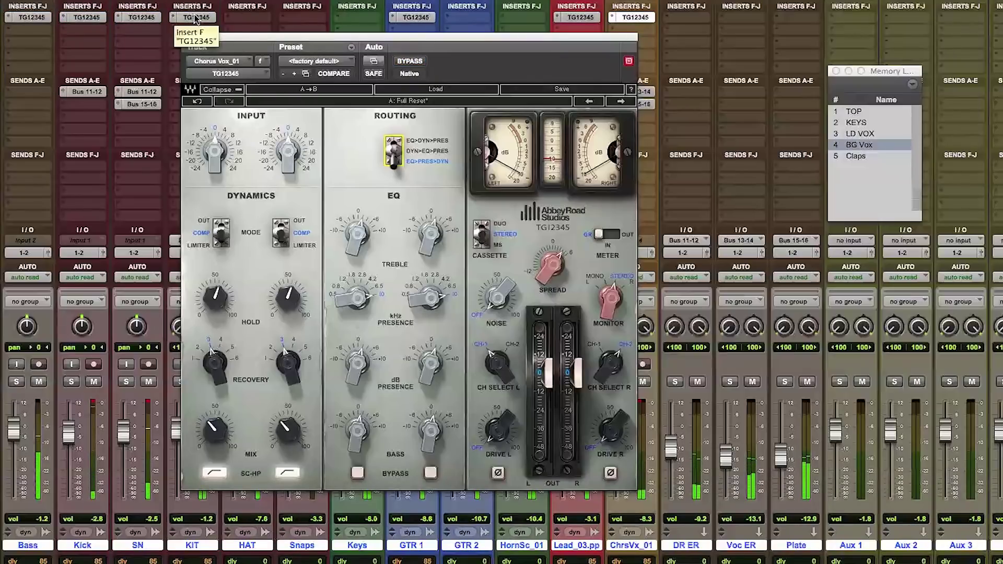